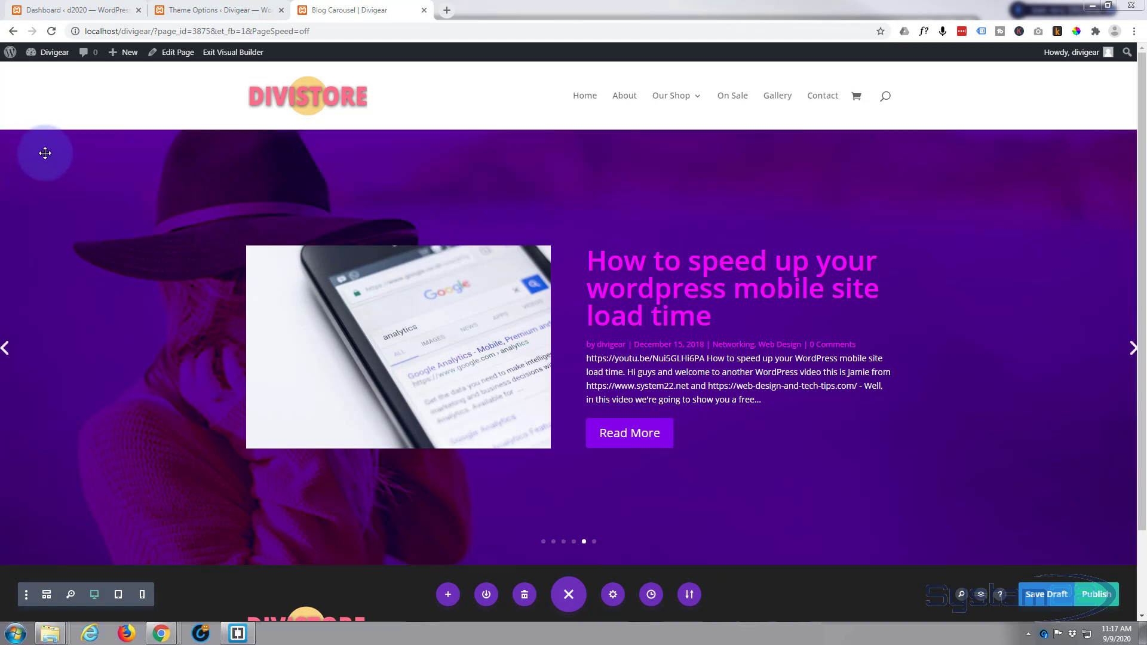
# Delete the existing slider section from the page and dismiss the row insertion dialog
pyautogui.click(82, 142)
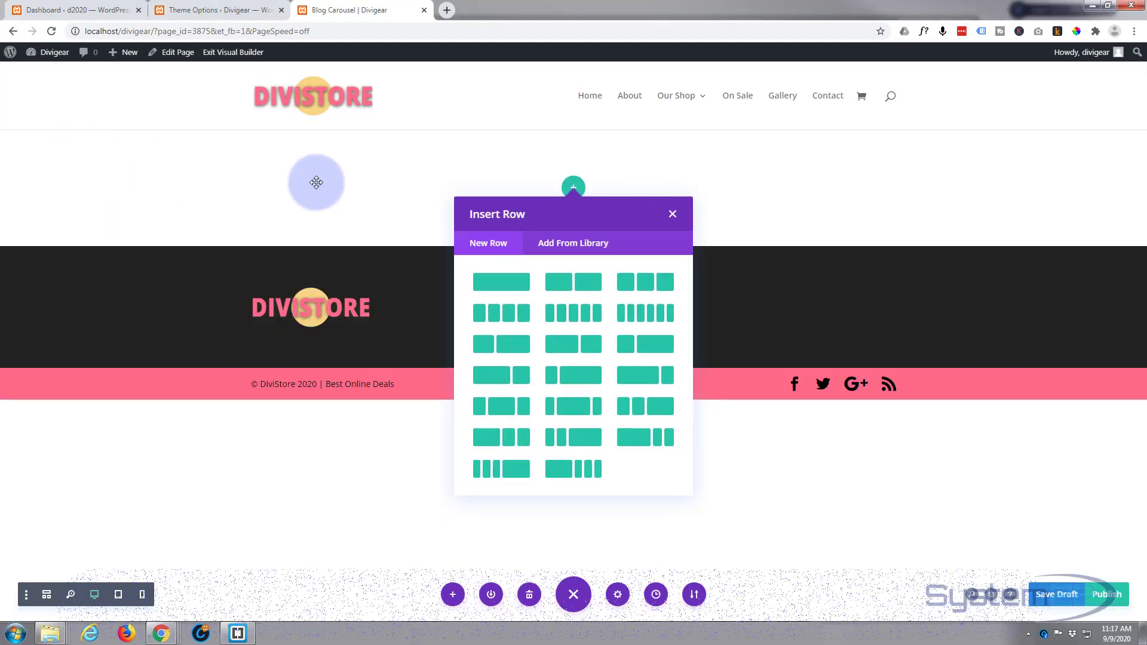
pyautogui.click(672, 213)
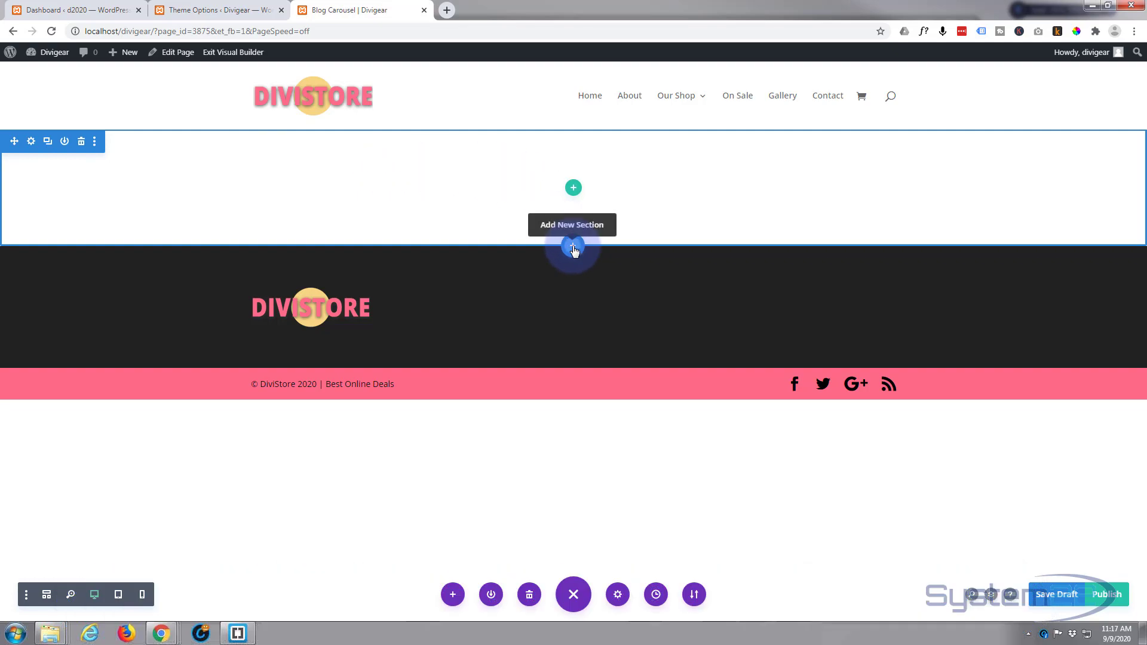
# Add a fullwidth section with a Fullwidth Post Slider module and delete the empty regular section above it
pyautogui.click(573, 247)
pyautogui.click(648, 345)
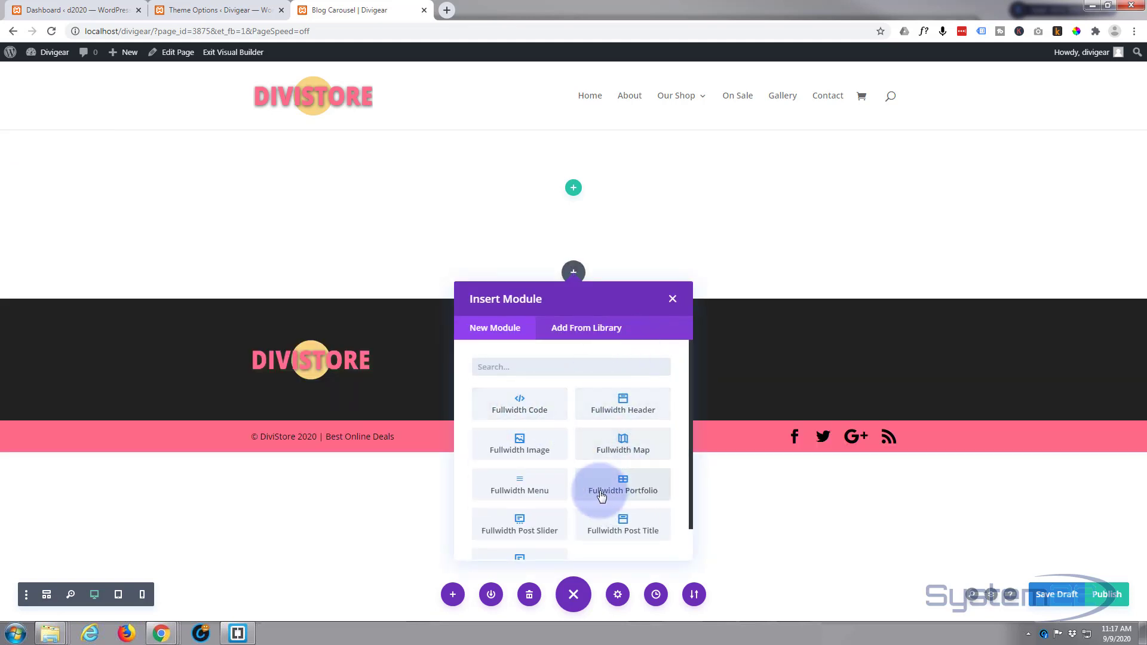
pyautogui.scroll(-1, 601, 496)
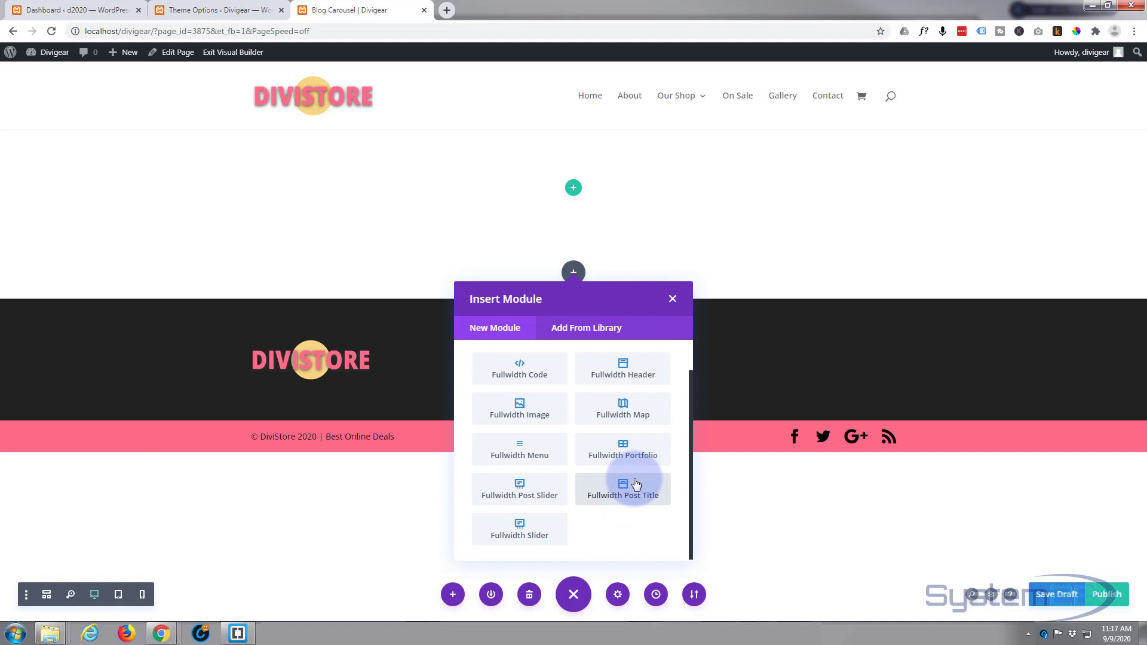
pyautogui.click(517, 491)
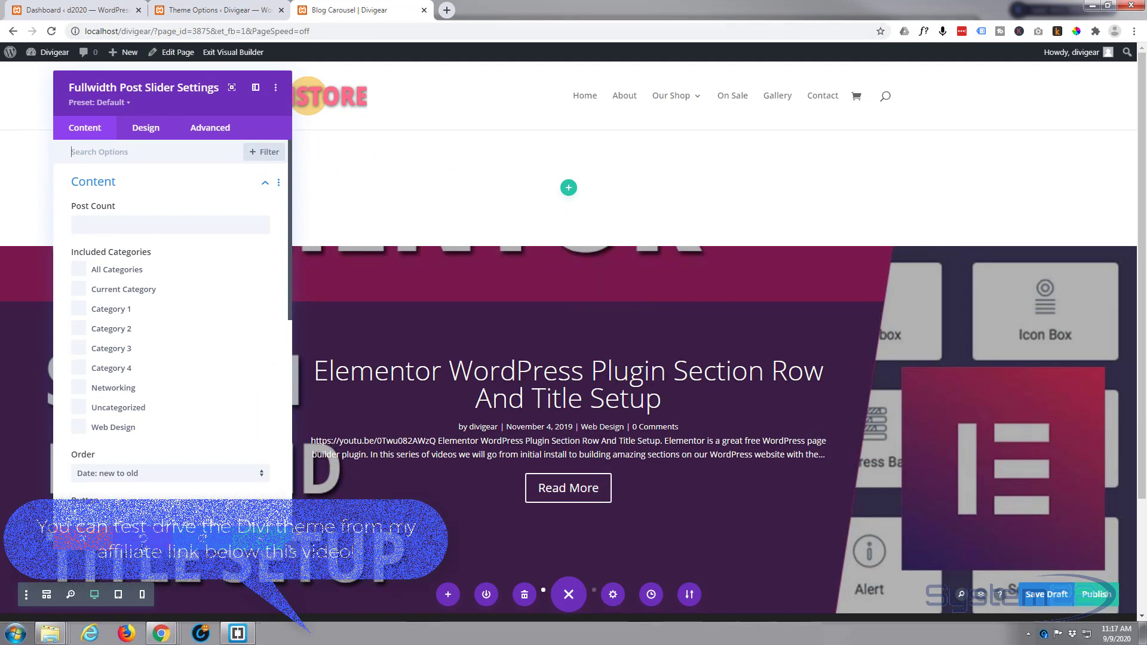
pyautogui.click(261, 536)
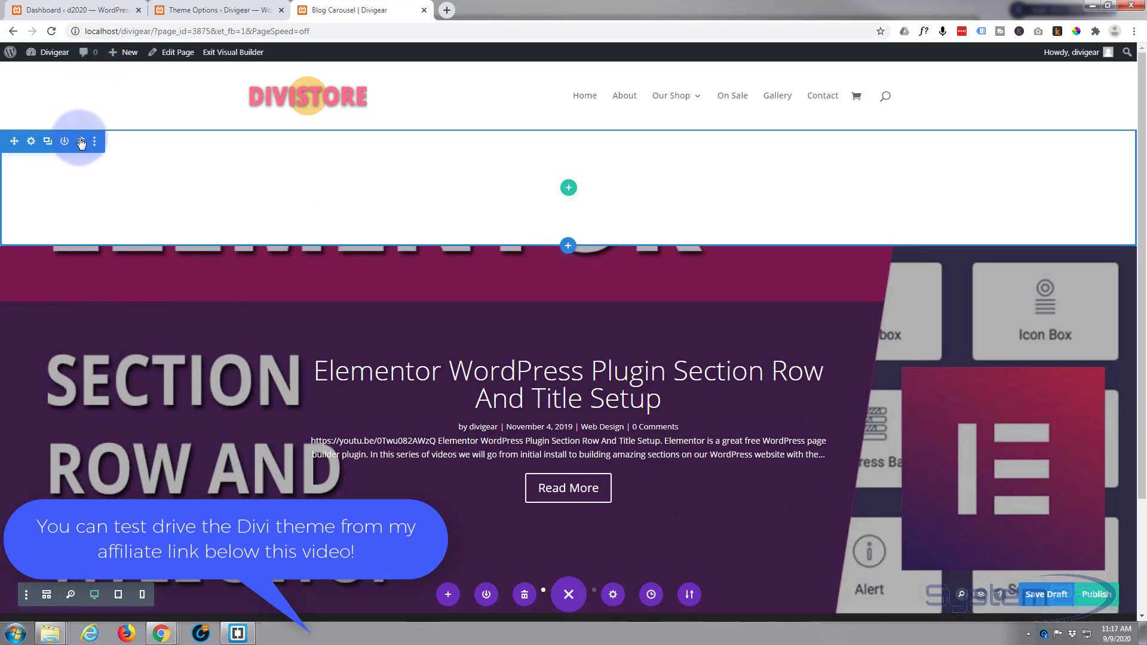
pyautogui.click(82, 141)
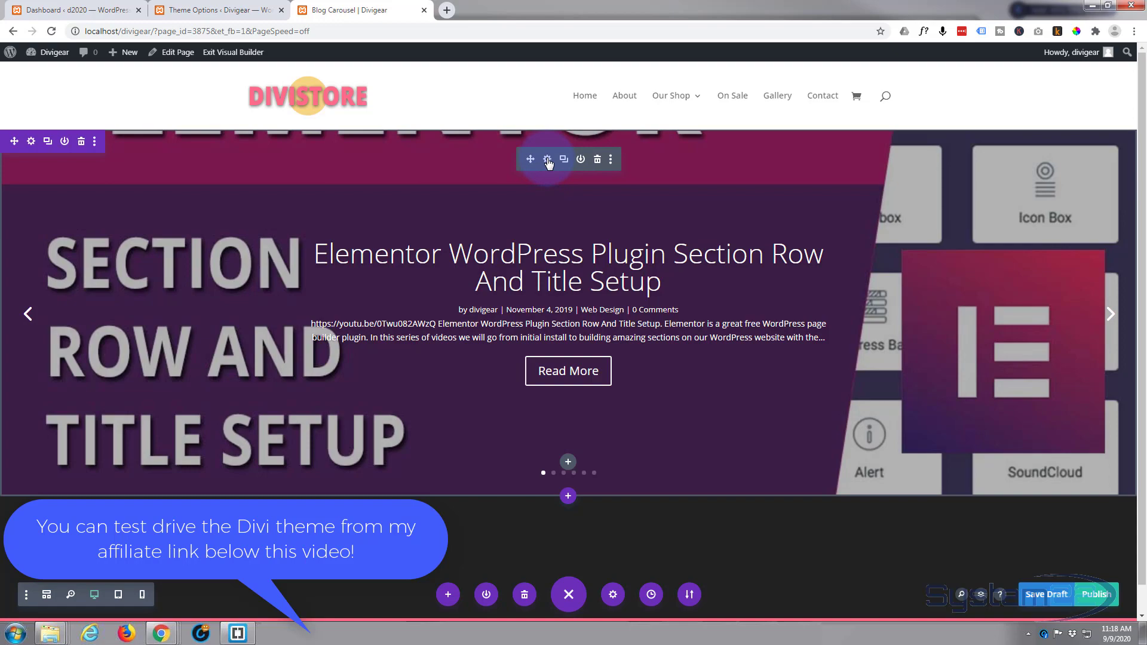
# Set the post slider's post count to 12 and its button text to View Post, leaving the order at Date: new to old
pyautogui.click(548, 160)
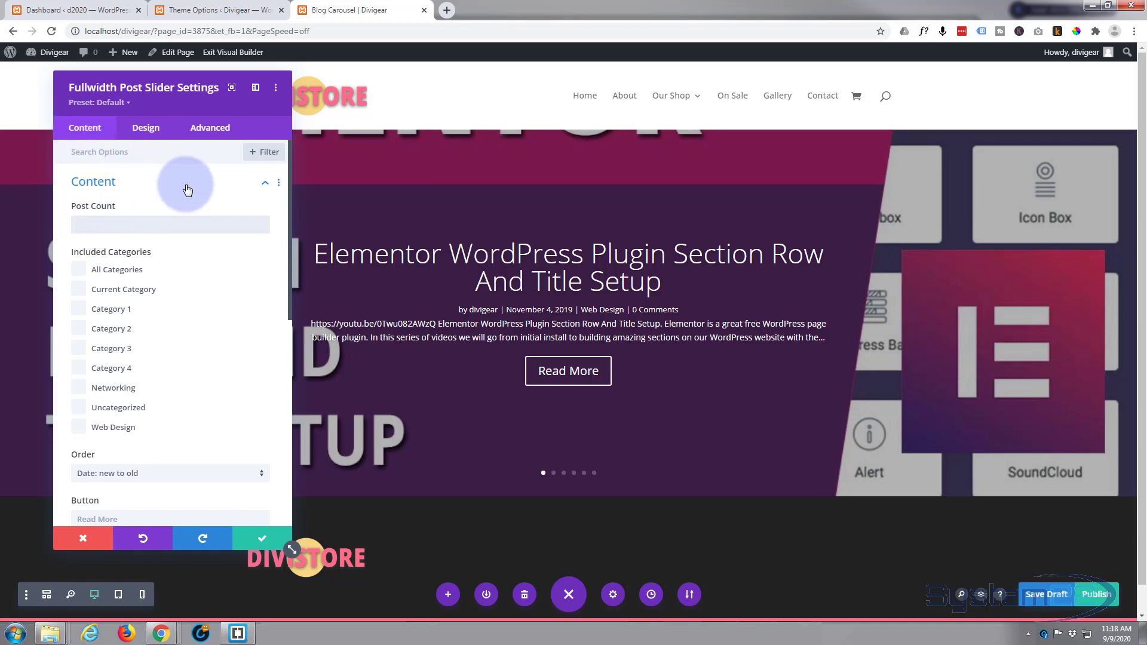
pyautogui.write('12')
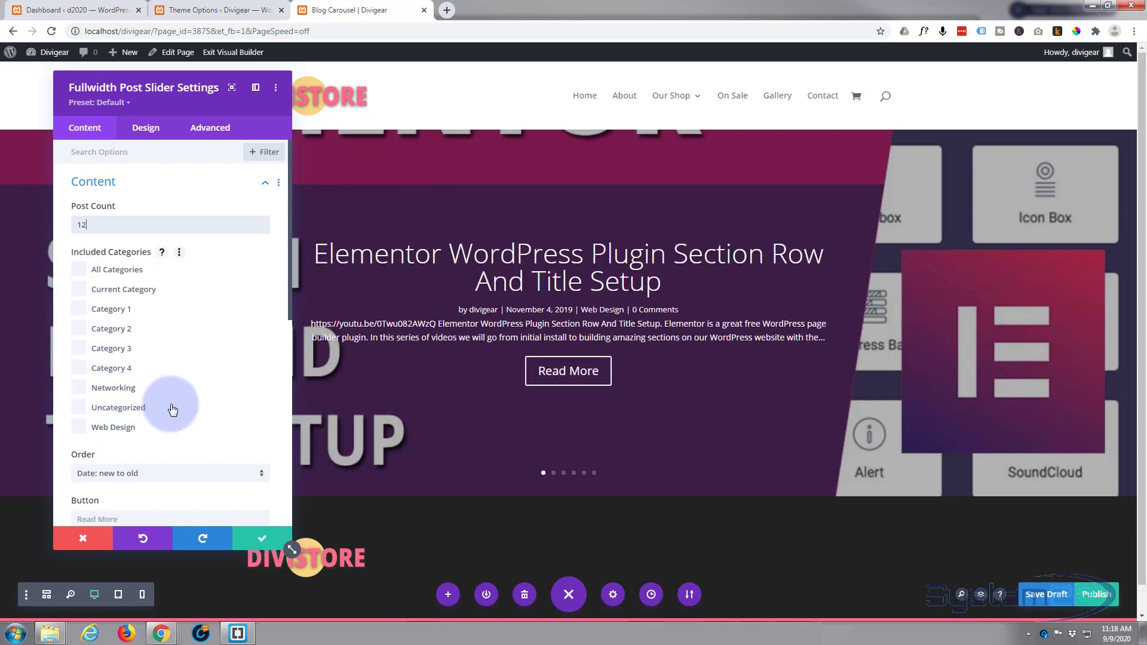
pyautogui.scroll(-2, 191, 405)
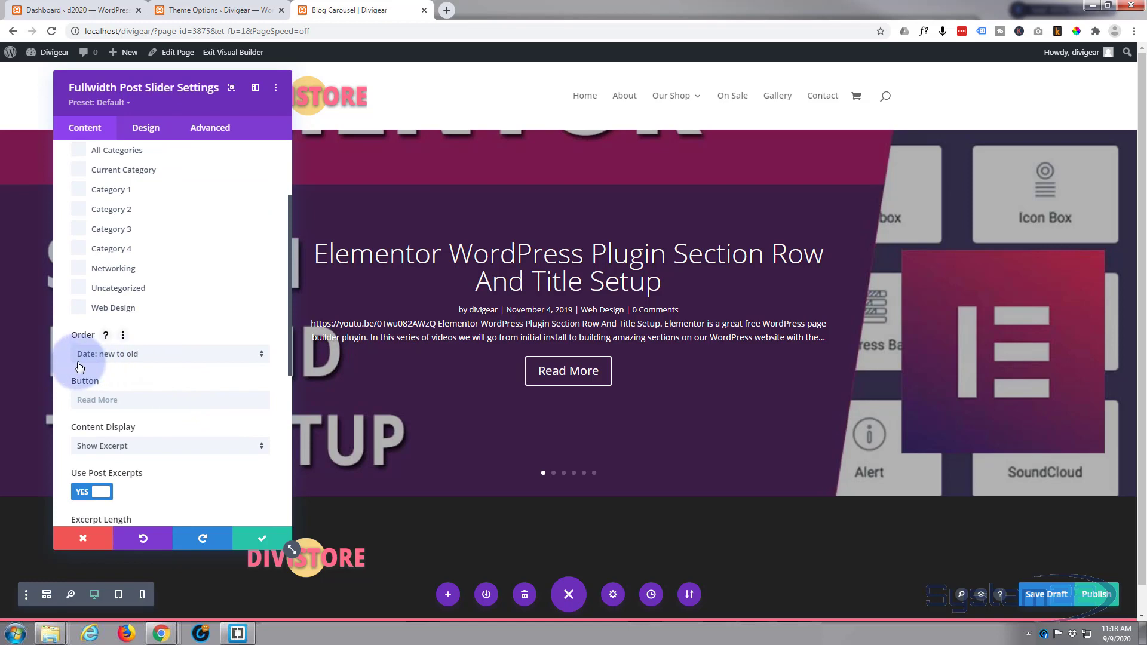
pyautogui.click(174, 354)
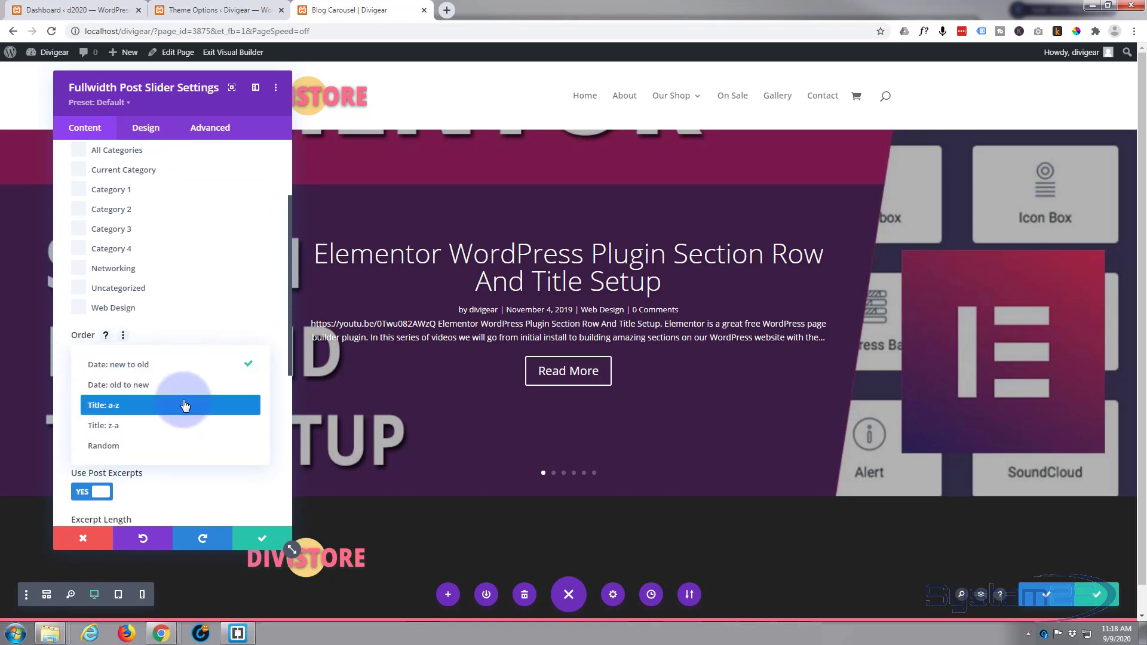
pyautogui.click(200, 321)
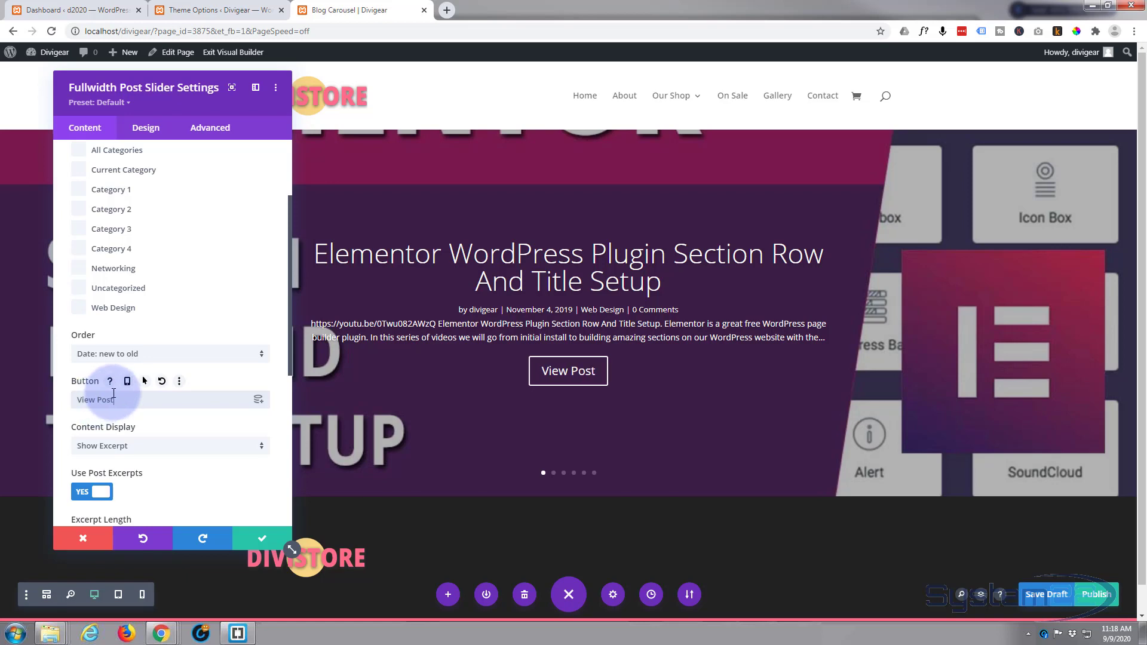
# Review the slider's content display choices, keeping Show Excerpt, and examine the Elements visibility options
pyautogui.scroll(-1, 123, 390)
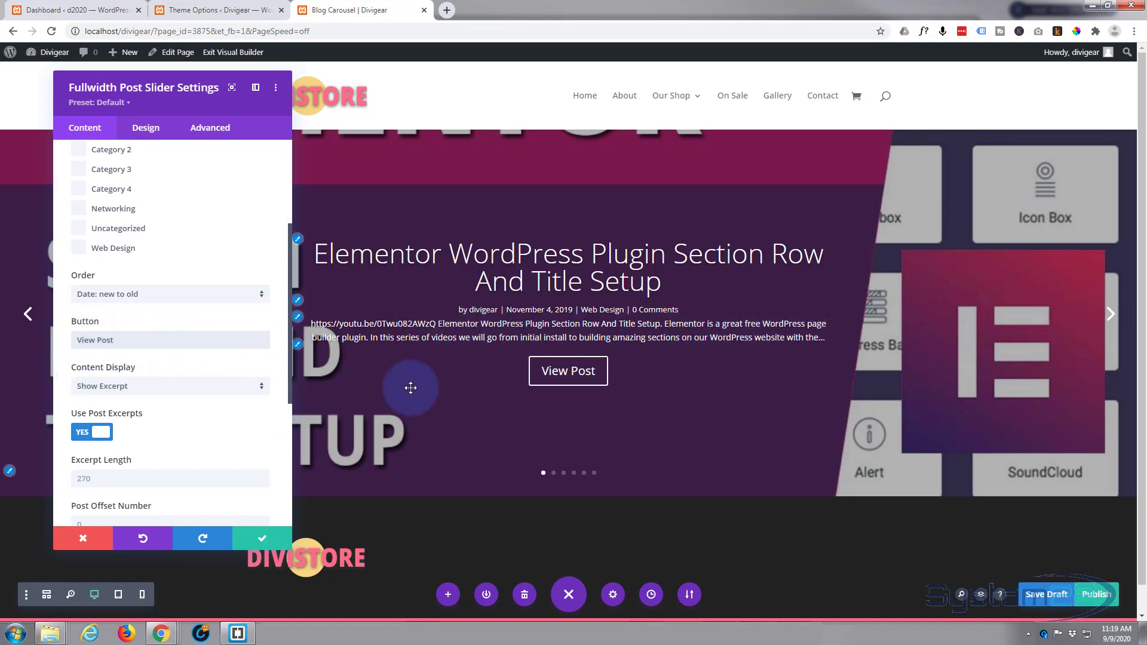
pyautogui.click(147, 386)
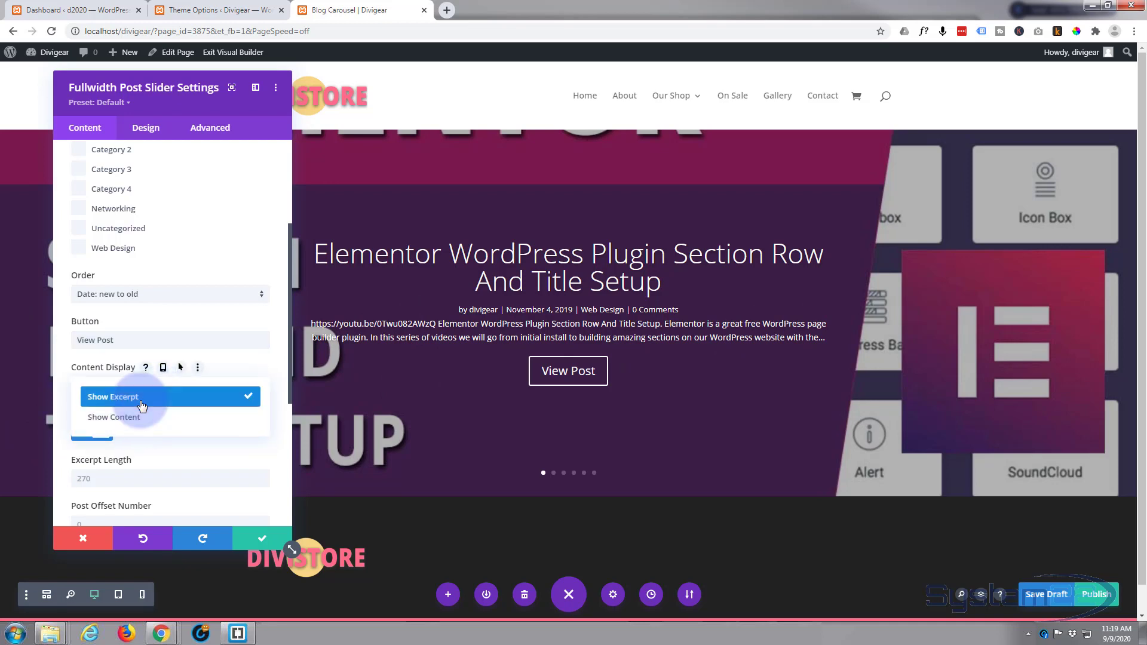
pyautogui.click(157, 403)
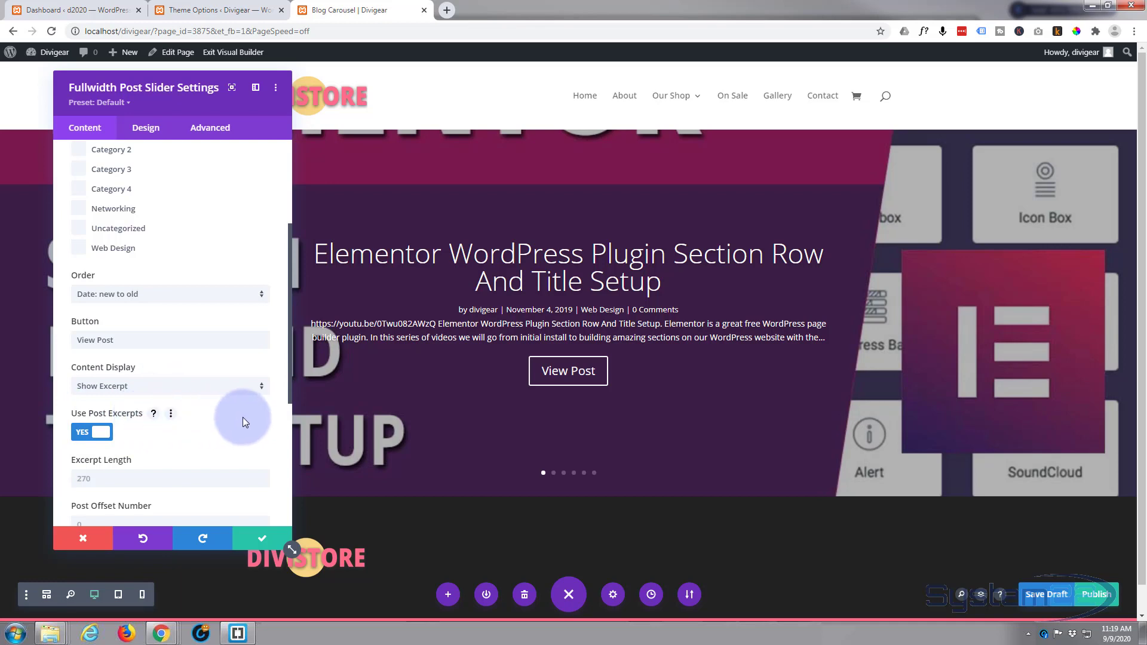
pyautogui.scroll(-2, 239, 419)
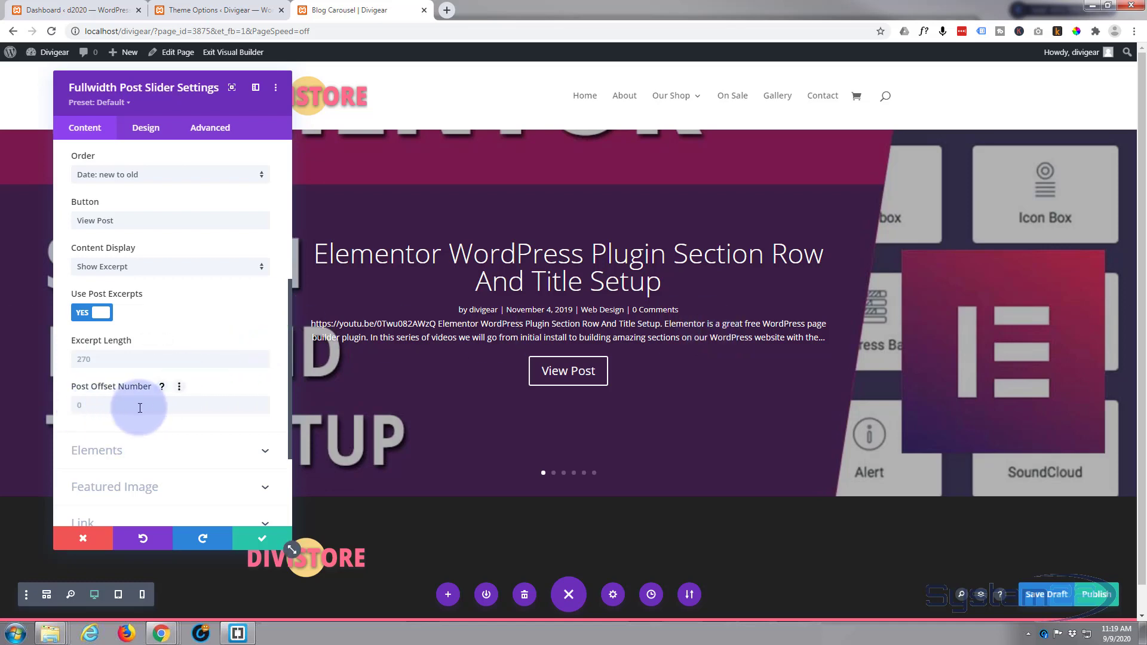
pyautogui.scroll(-3, 141, 406)
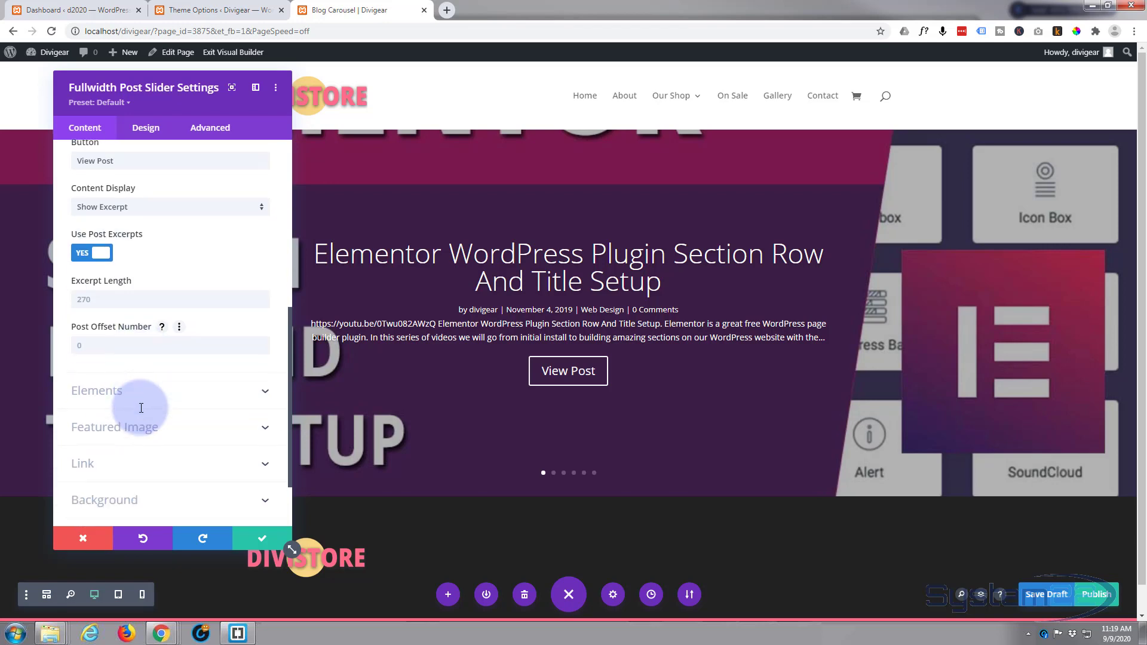
pyautogui.click(168, 340)
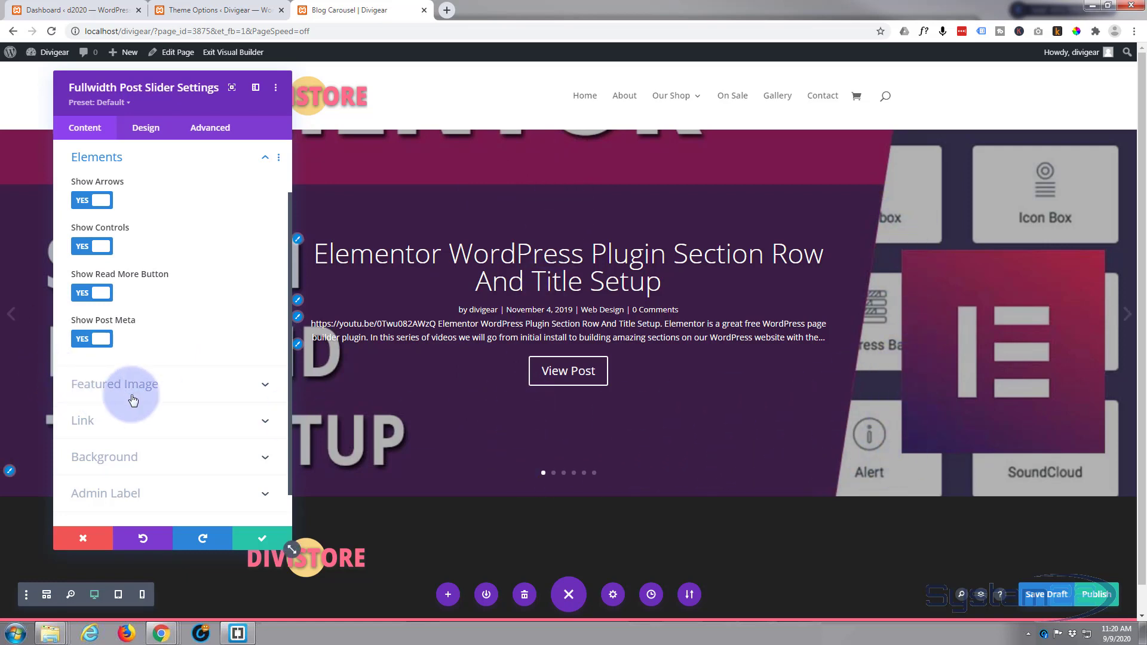
# Try the Top placement for the slider's featured image, and set the placement to Left instead
pyautogui.click(185, 388)
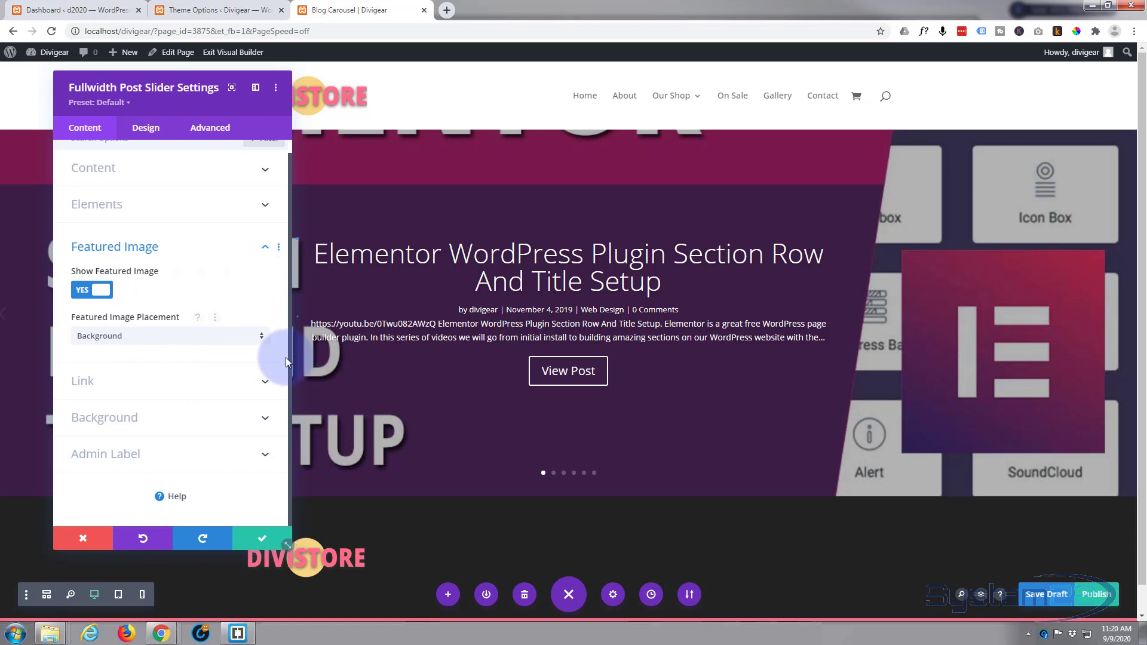
pyautogui.click(196, 333)
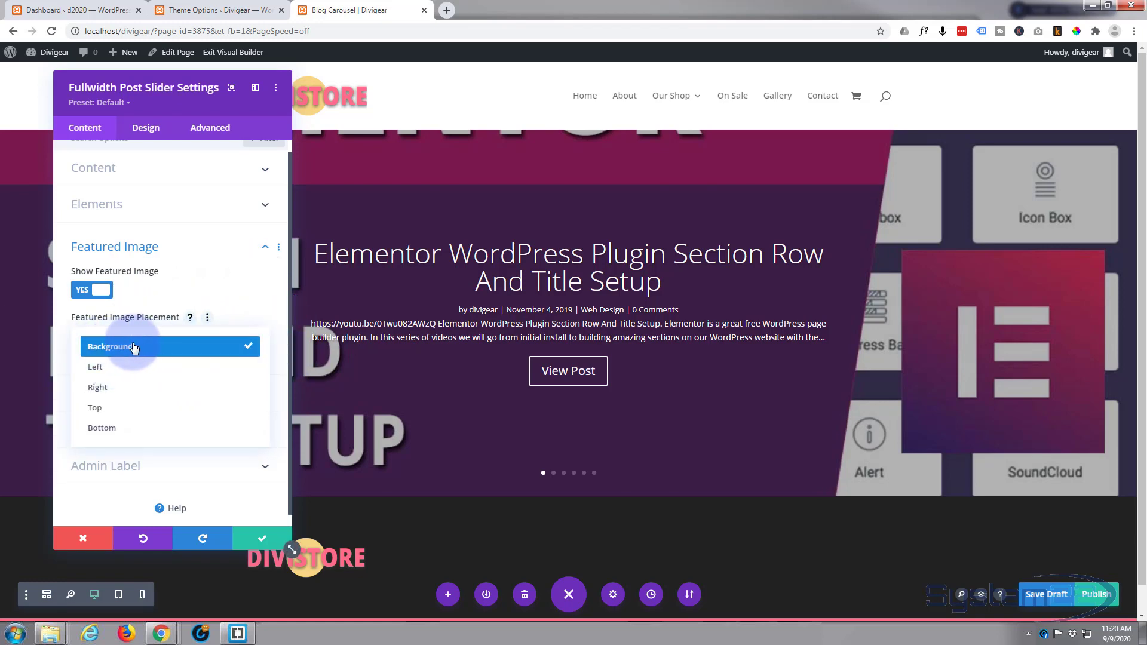
pyautogui.click(102, 412)
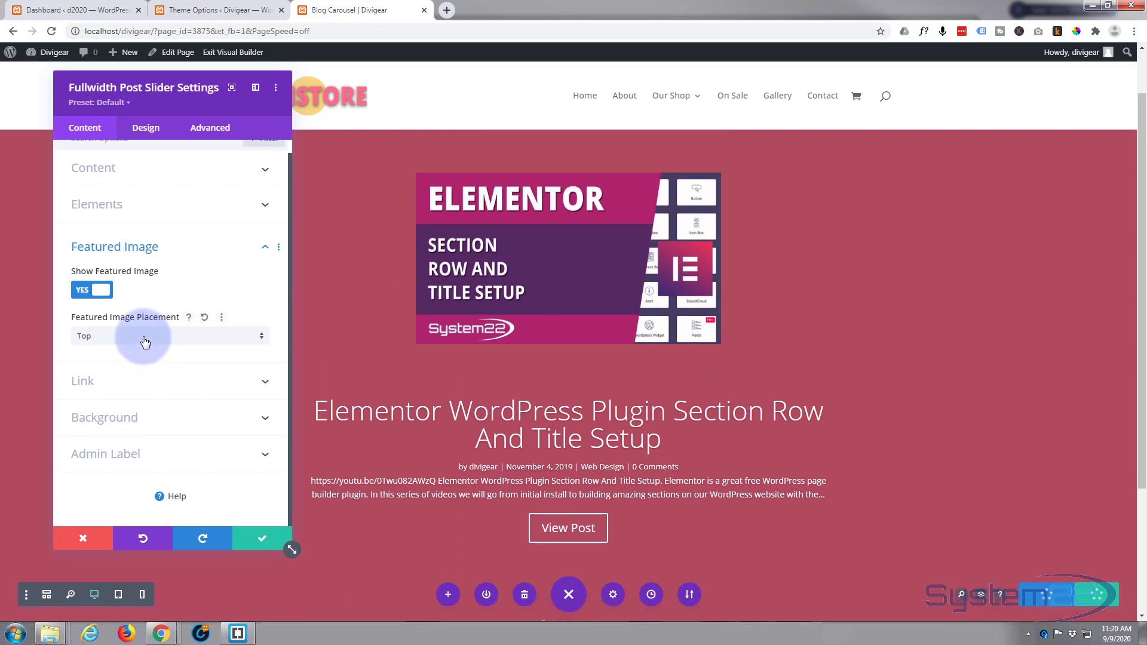
pyautogui.click(143, 336)
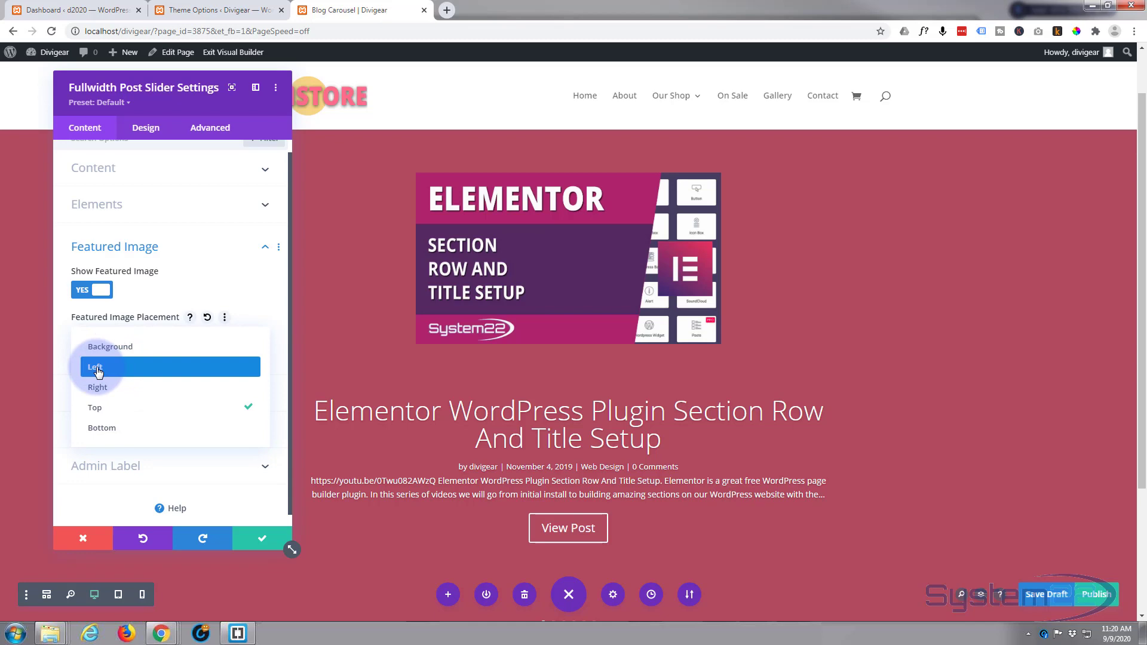
pyautogui.click(97, 371)
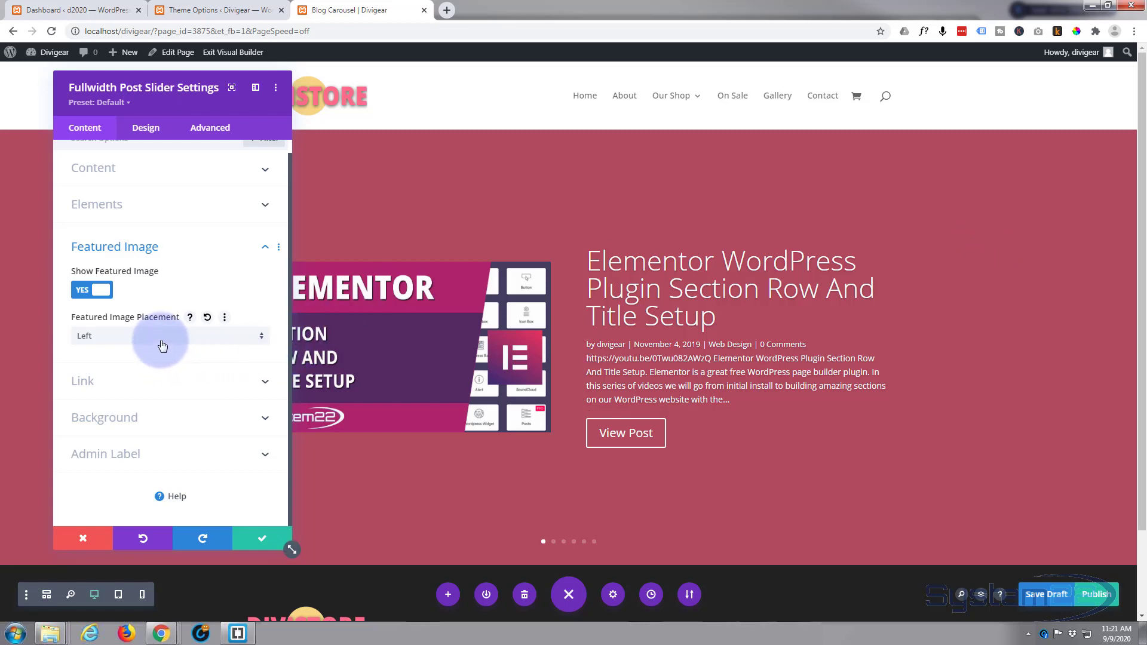
# Check the slider's link target choices, try # as the module link URL and clear it
pyautogui.click(148, 383)
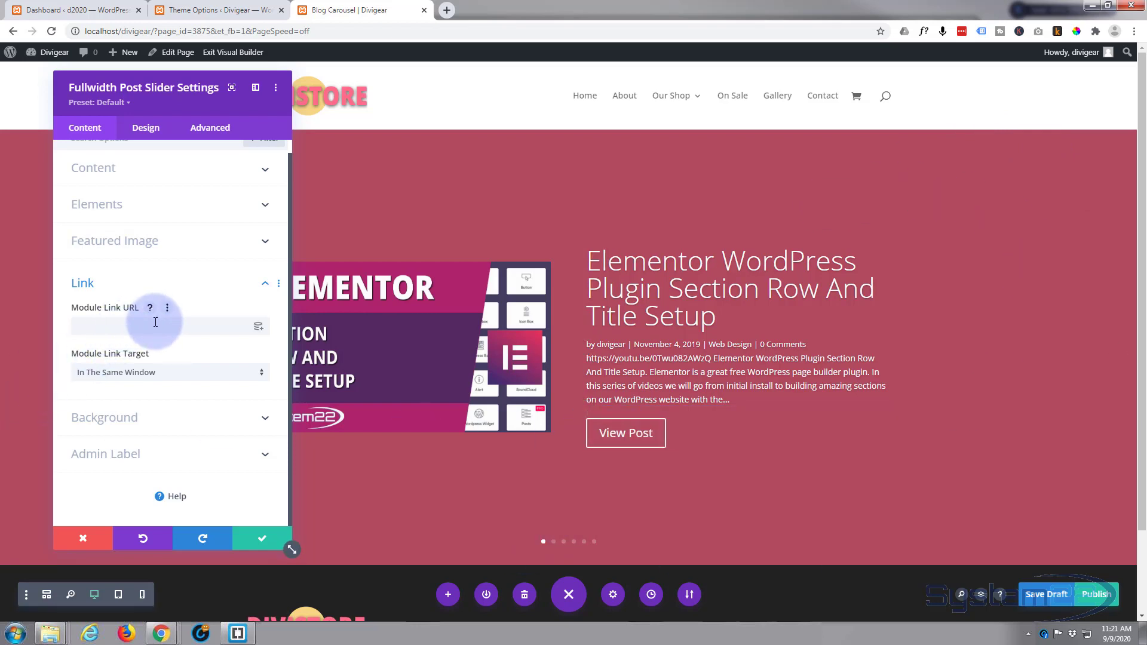
pyautogui.click(160, 373)
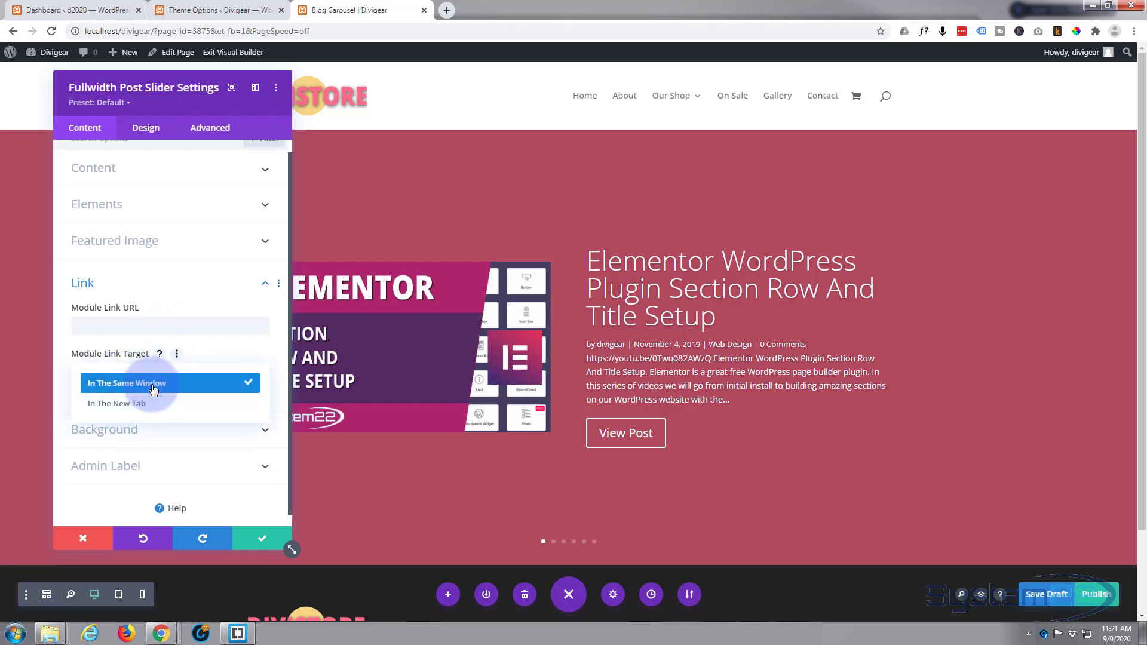
pyautogui.click(66, 375)
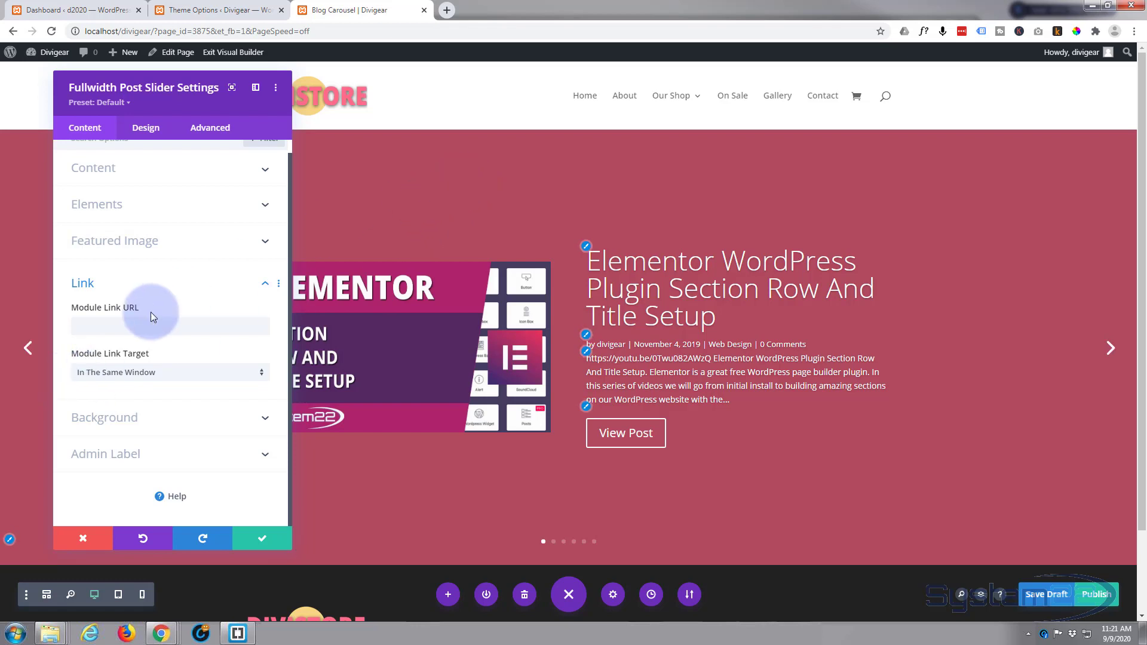
pyautogui.click(98, 330)
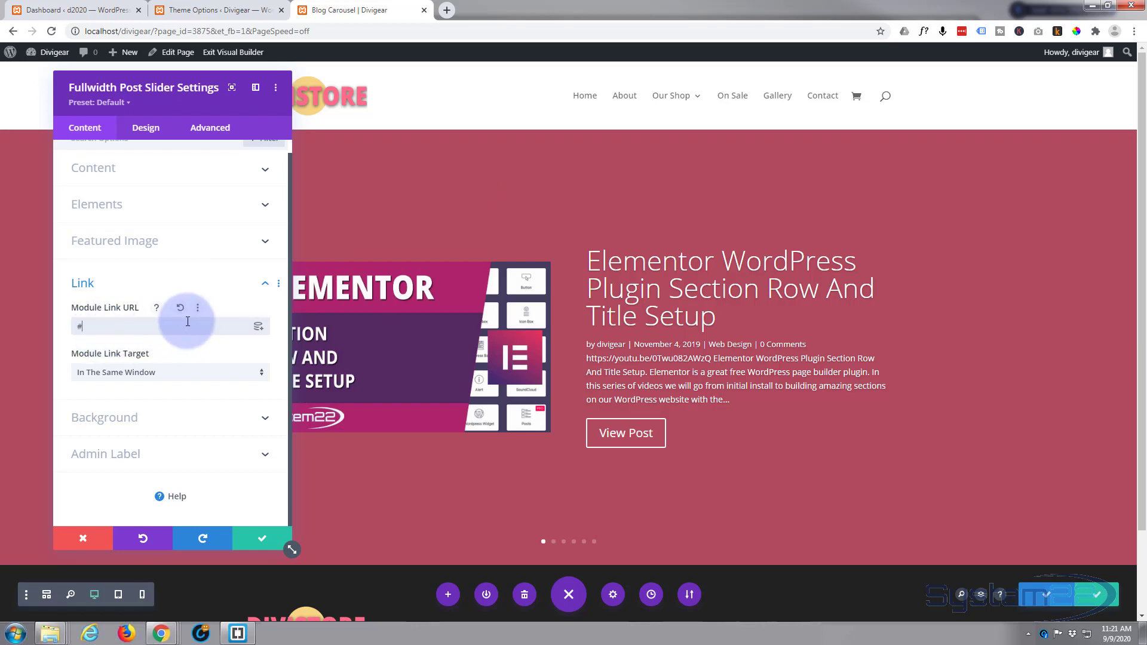
pyautogui.moveTo(140, 326); pyautogui.dragTo(45, 325)
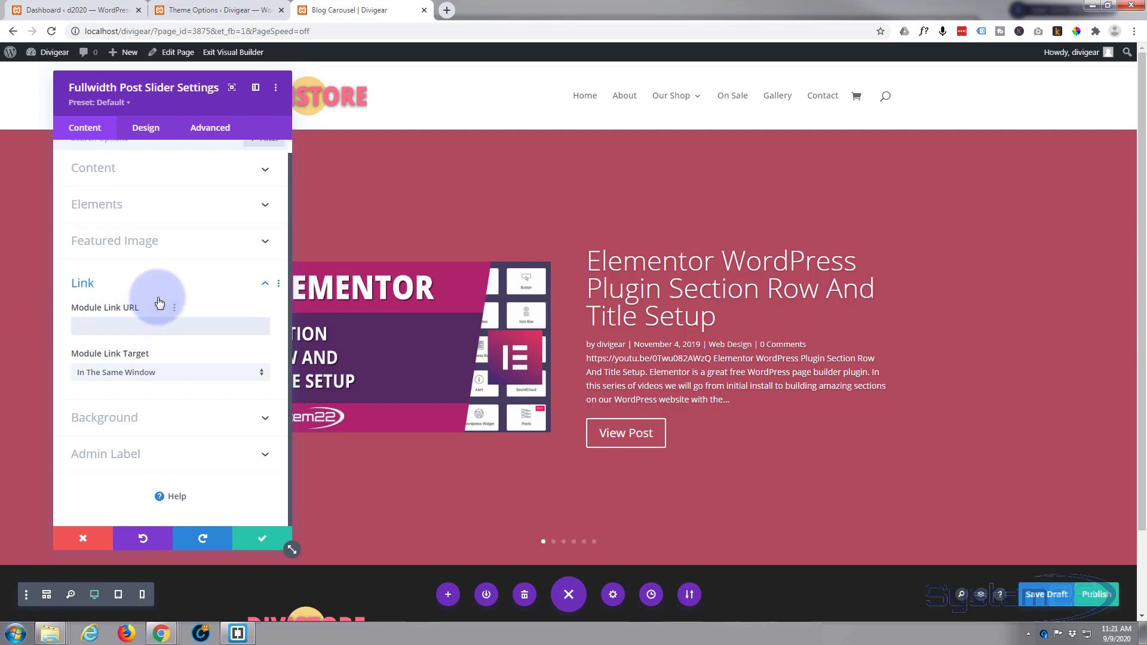
# Set the post slider's background colour to the saved purple #8300e9
pyautogui.click(159, 423)
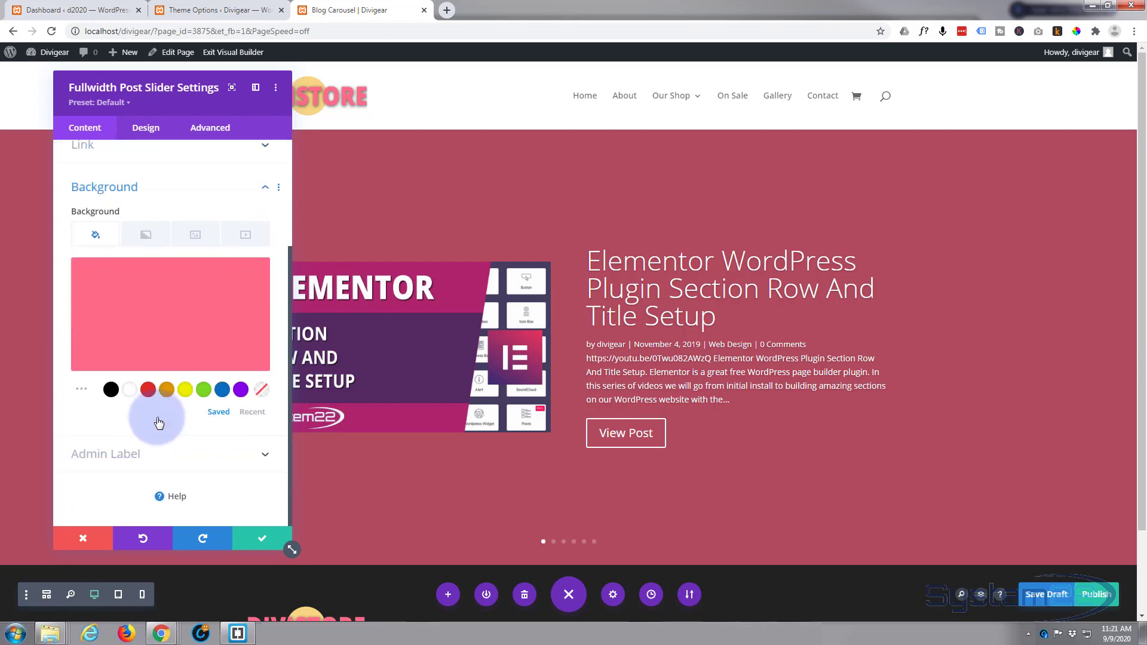
pyautogui.click(146, 317)
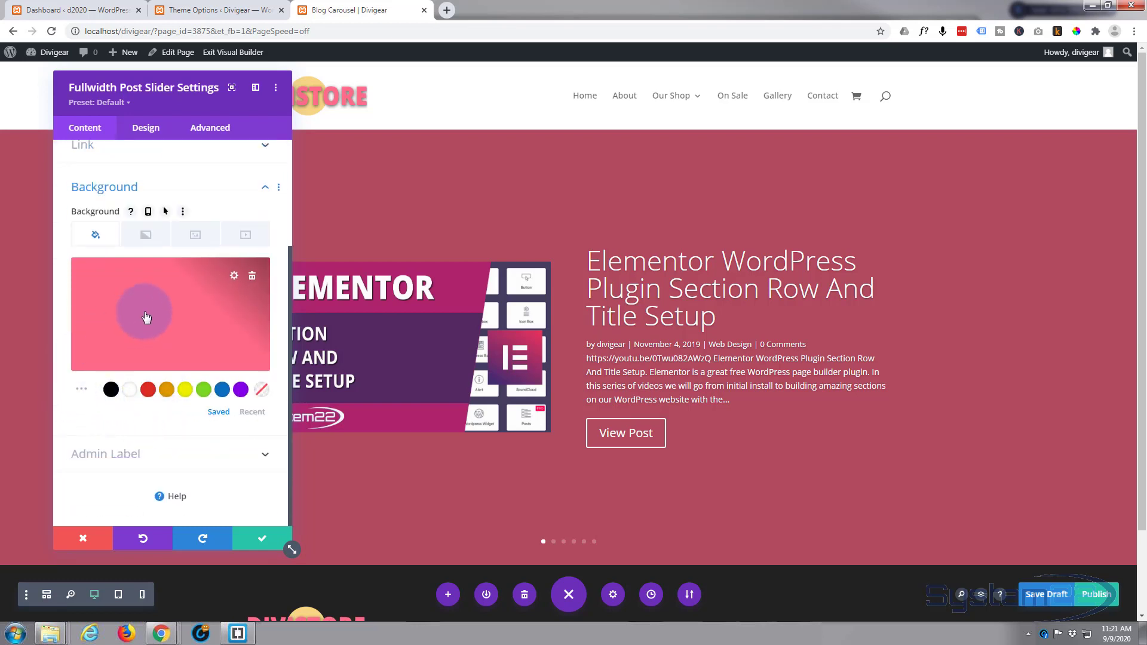
pyautogui.click(240, 391)
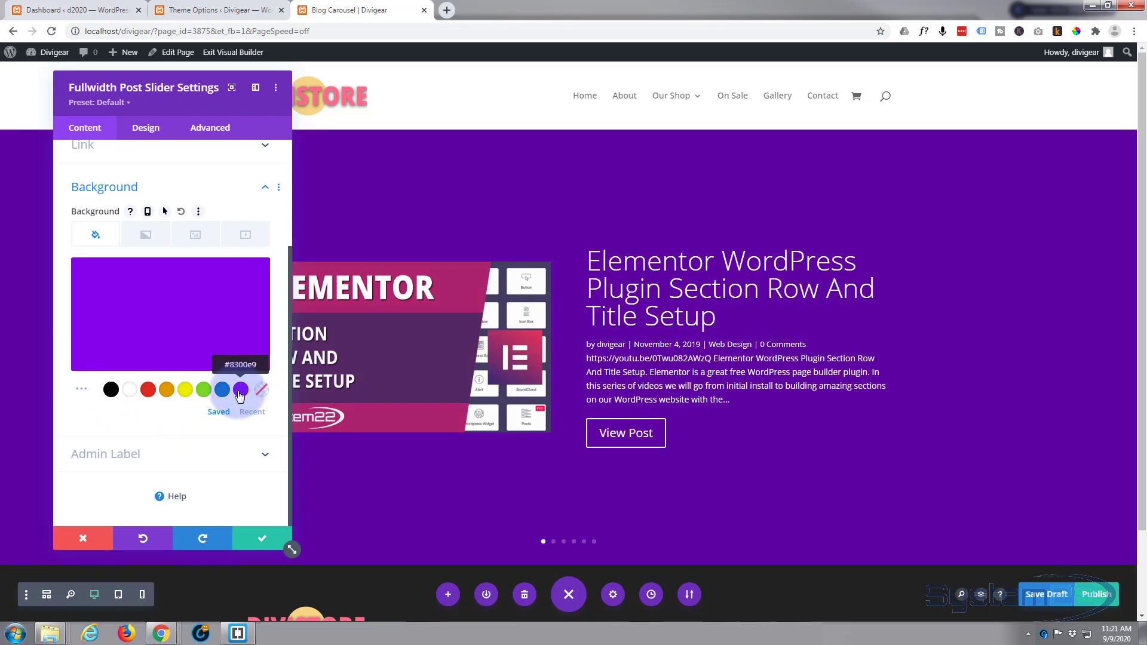
# Add fashion-01.jpg from the media library as the post slider's background image
pyautogui.click(195, 236)
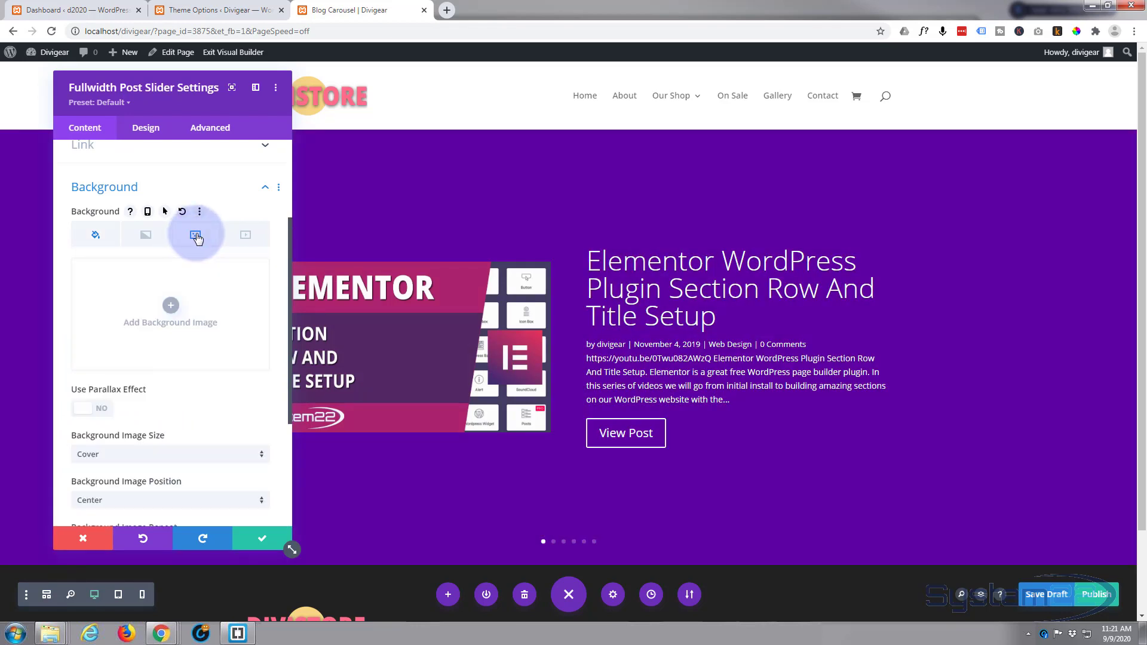
pyautogui.click(171, 308)
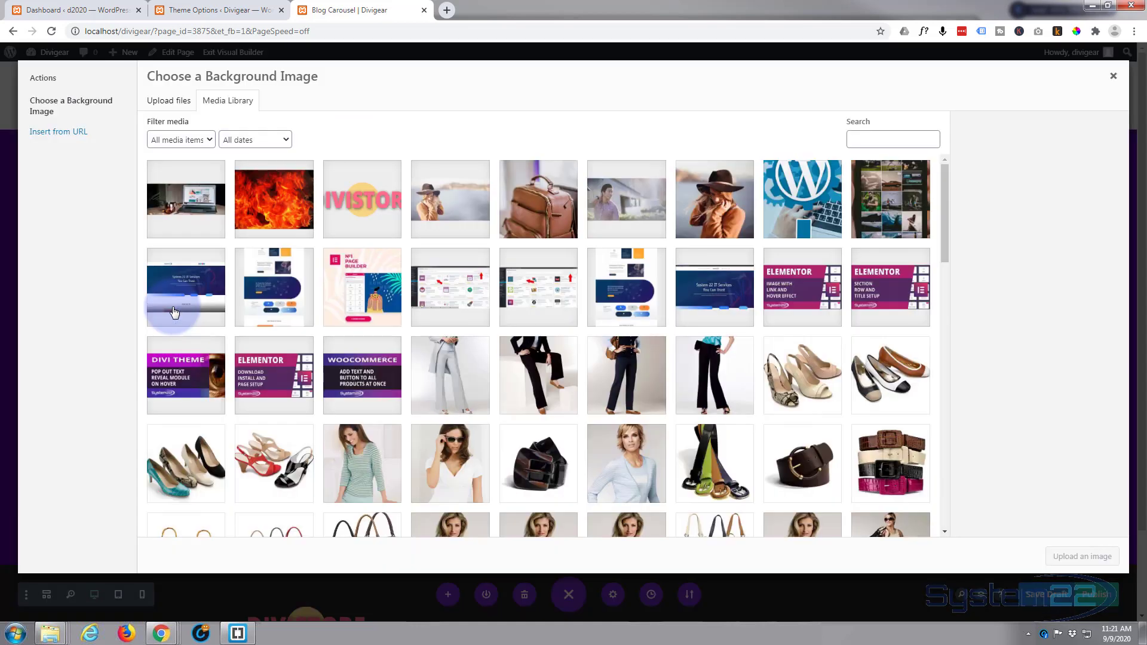
pyautogui.click(443, 197)
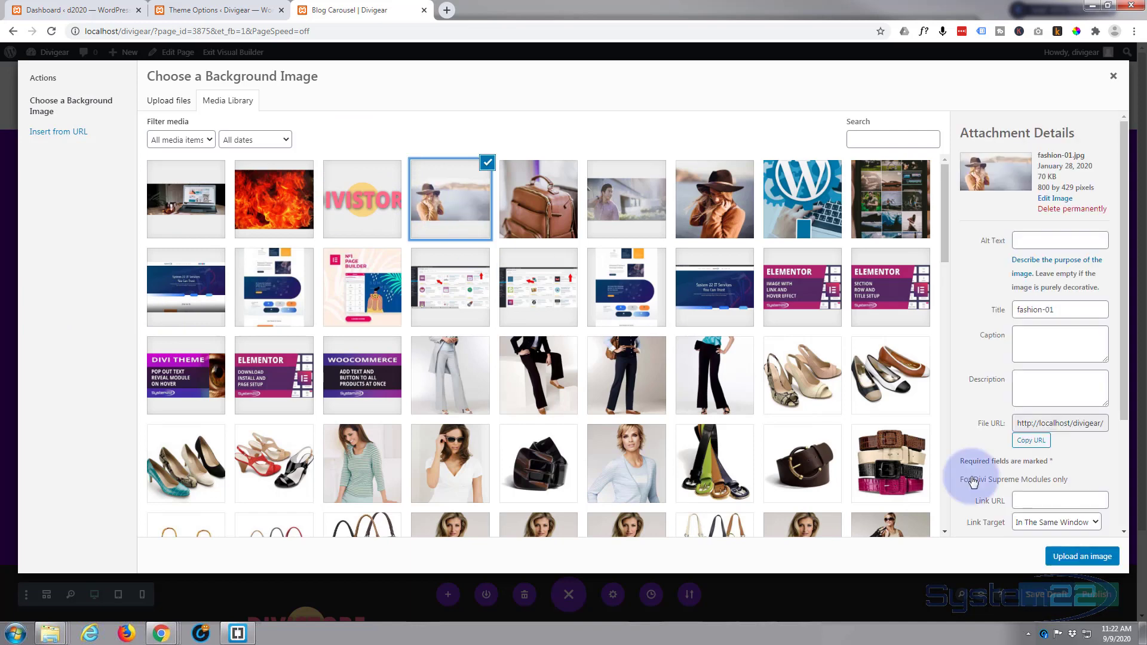
pyautogui.click(1082, 556)
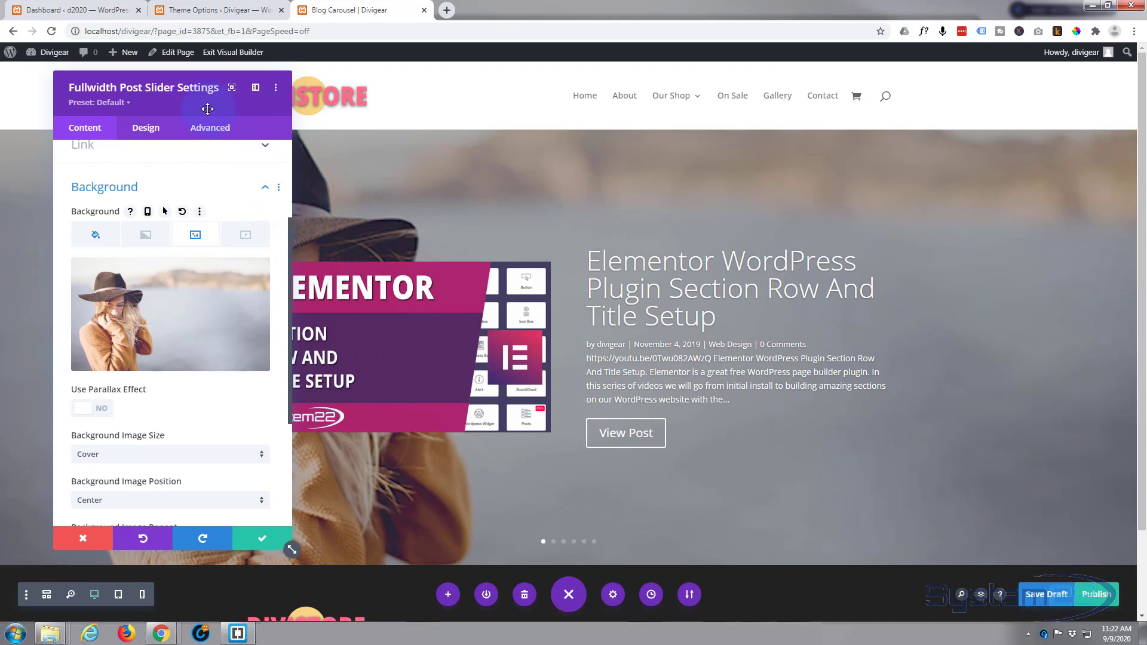
# Enable the parallax effect on the slider's background image and check how the CSS method behaves on the page
pyautogui.moveTo(207, 108); pyautogui.dragTo(127, 110)
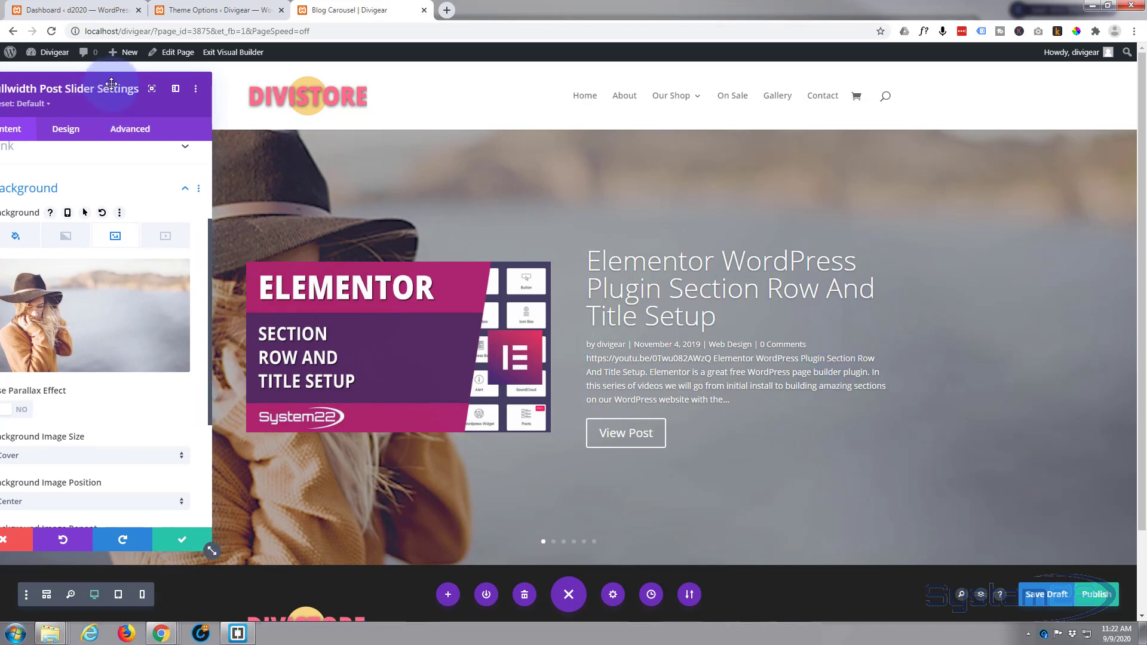
pyautogui.moveTo(111, 79); pyautogui.dragTo(217, 67)
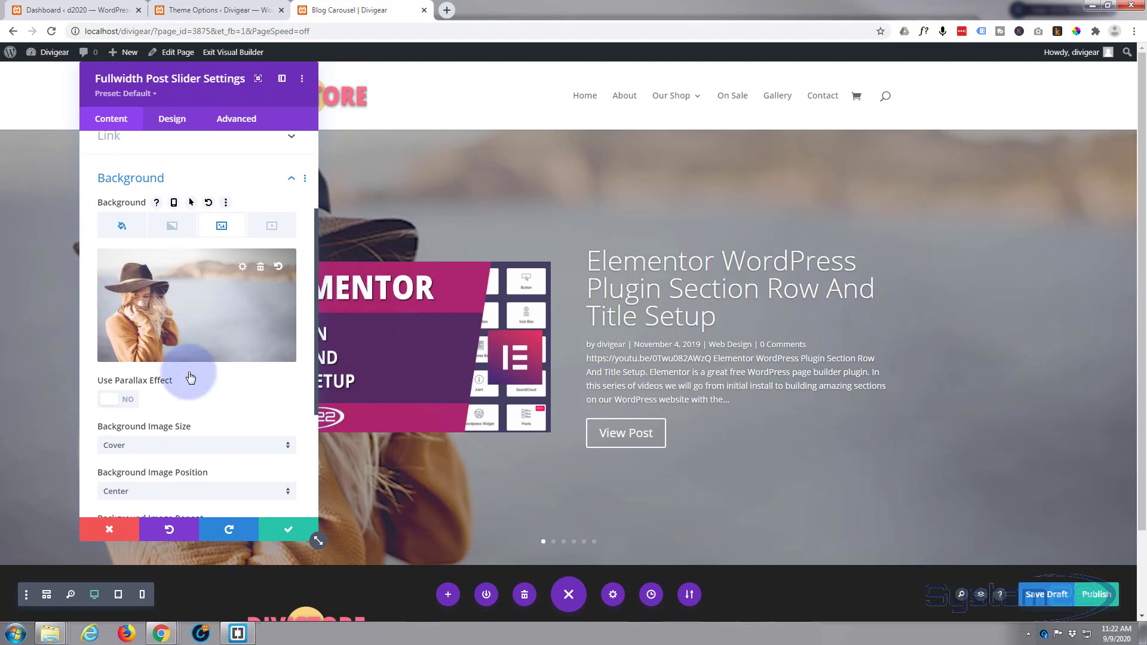
pyautogui.scroll(-2, 200, 396)
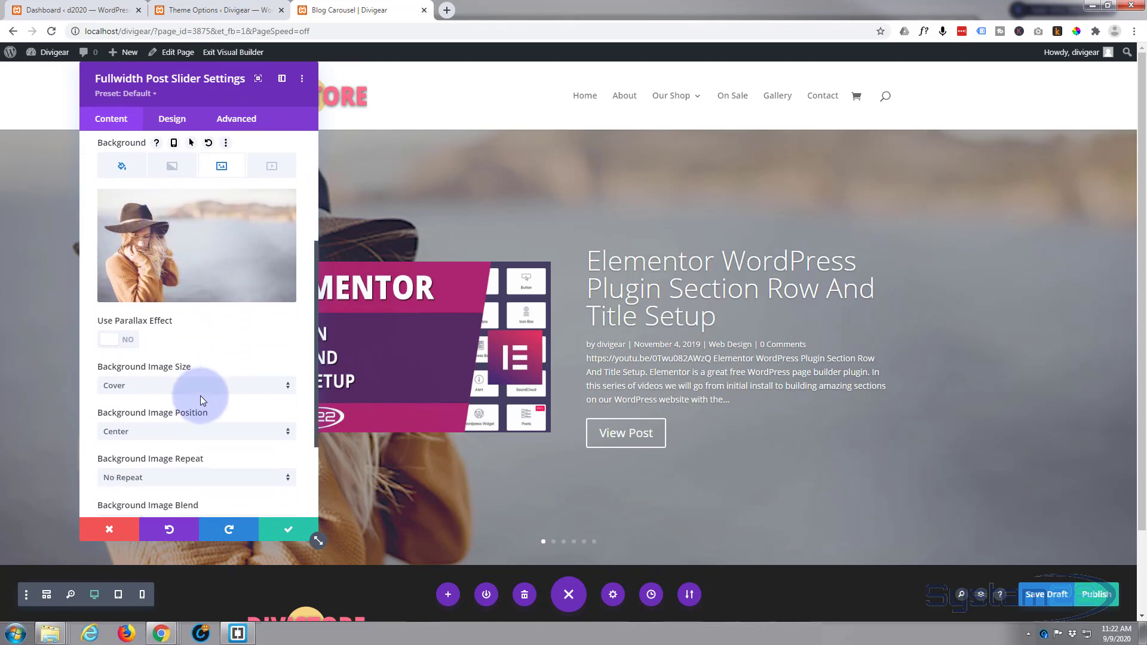
pyautogui.scroll(2, 200, 395)
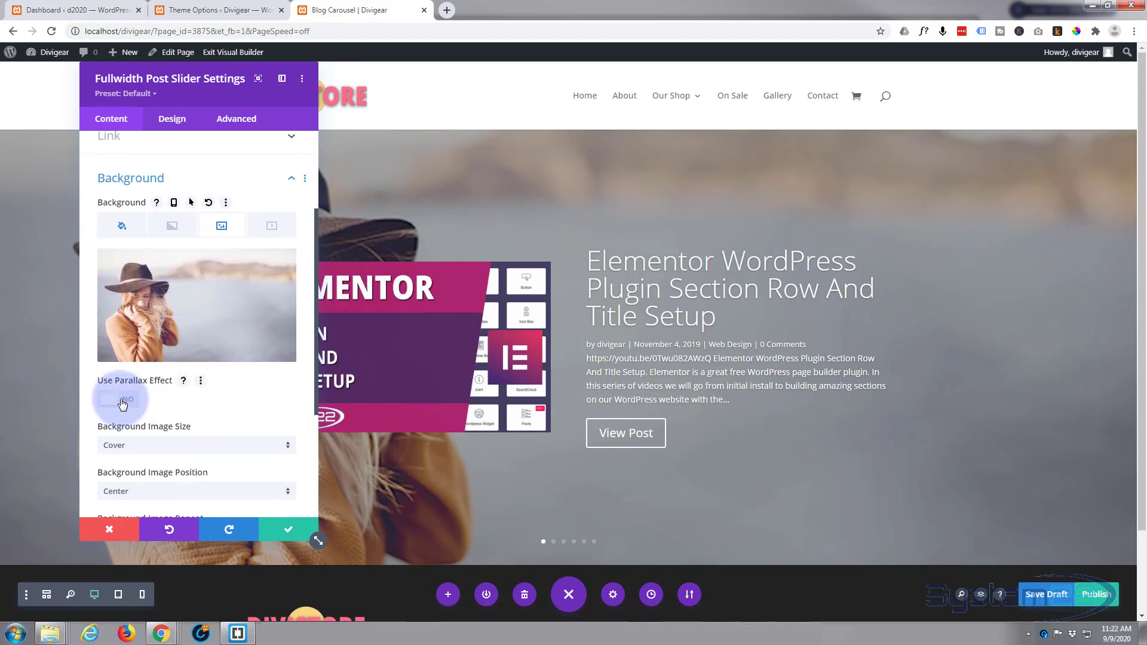
pyautogui.click(123, 404)
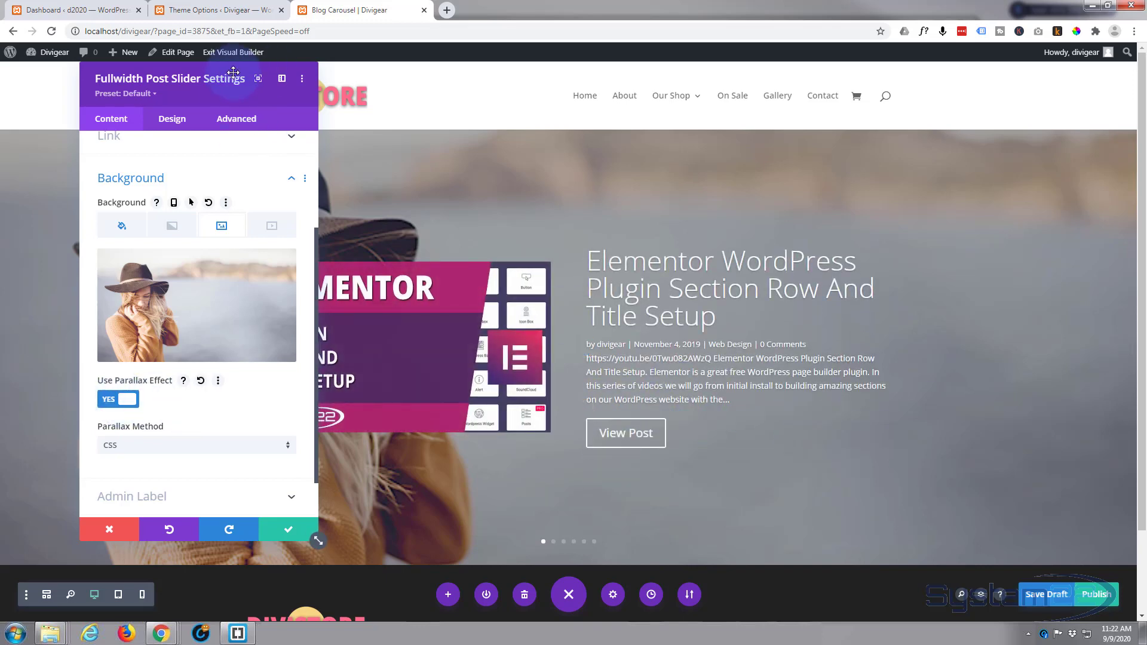
pyautogui.moveTo(231, 78); pyautogui.dragTo(1116, 83)
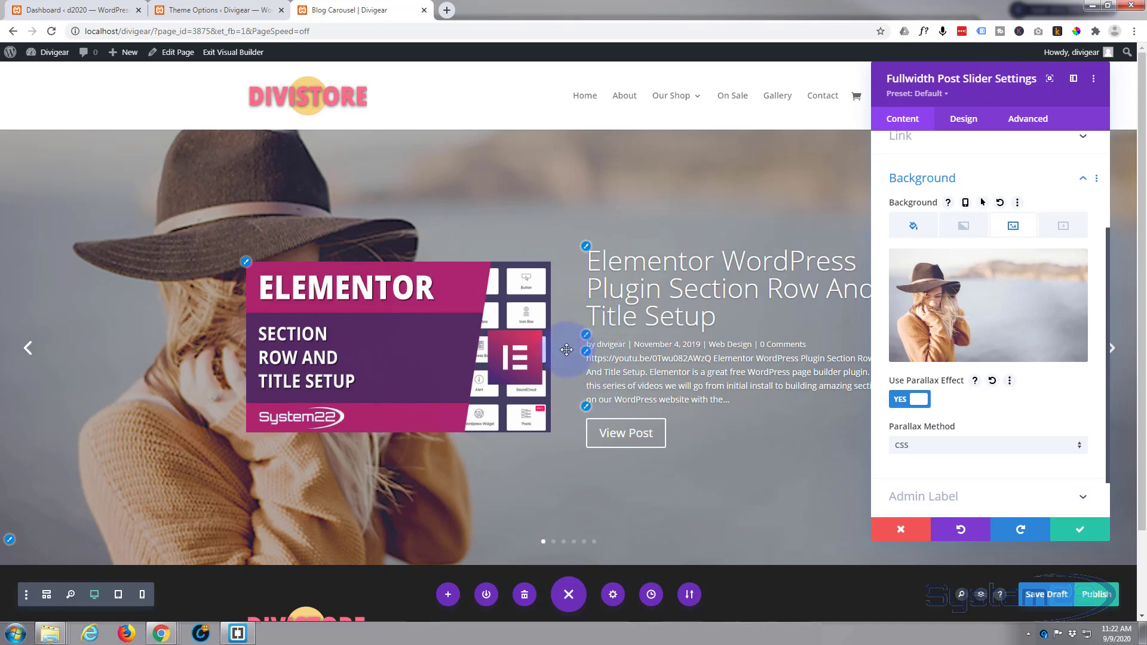
pyautogui.scroll(-2, 567, 349)
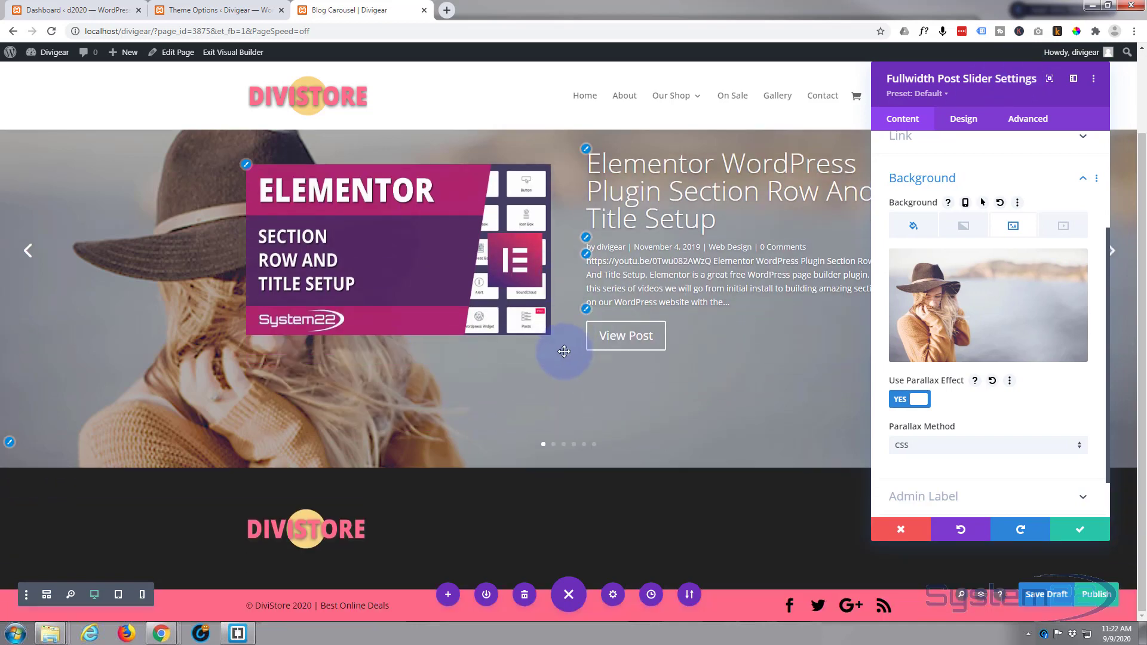
pyautogui.scroll(2, 564, 351)
pyautogui.scroll(-2, 564, 351)
pyautogui.scroll(2, 563, 351)
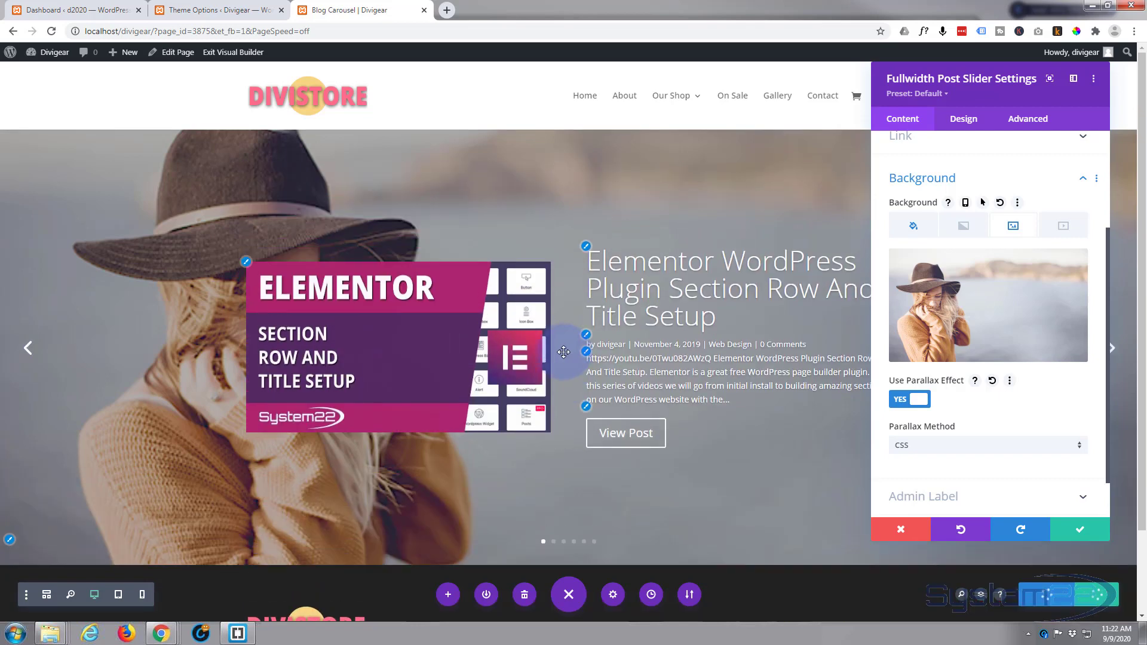
pyautogui.scroll(-2, 564, 351)
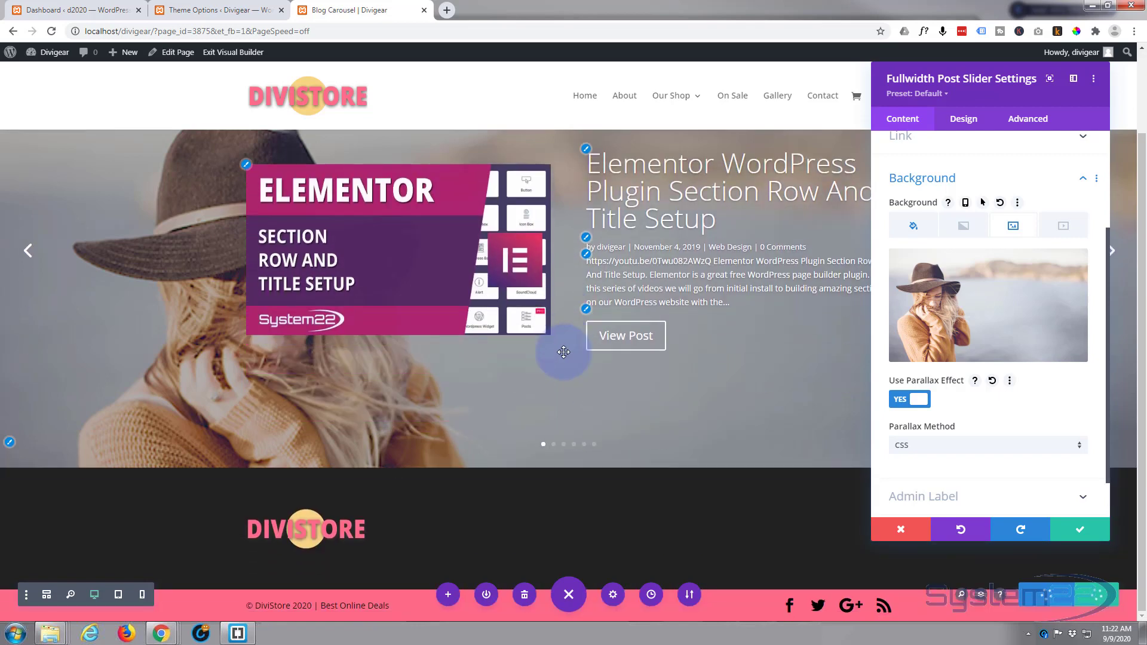
pyautogui.scroll(2, 564, 352)
# Try the True Parallax method on the slider's background image, and turn the parallax effect off
pyautogui.click(947, 448)
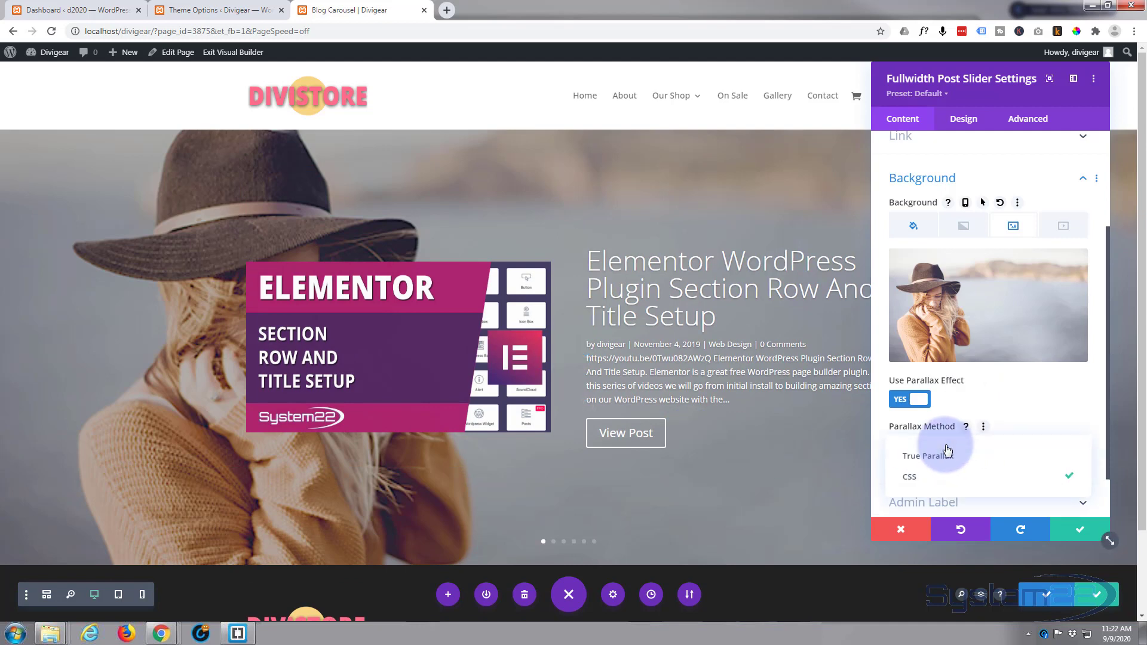
pyautogui.click(937, 457)
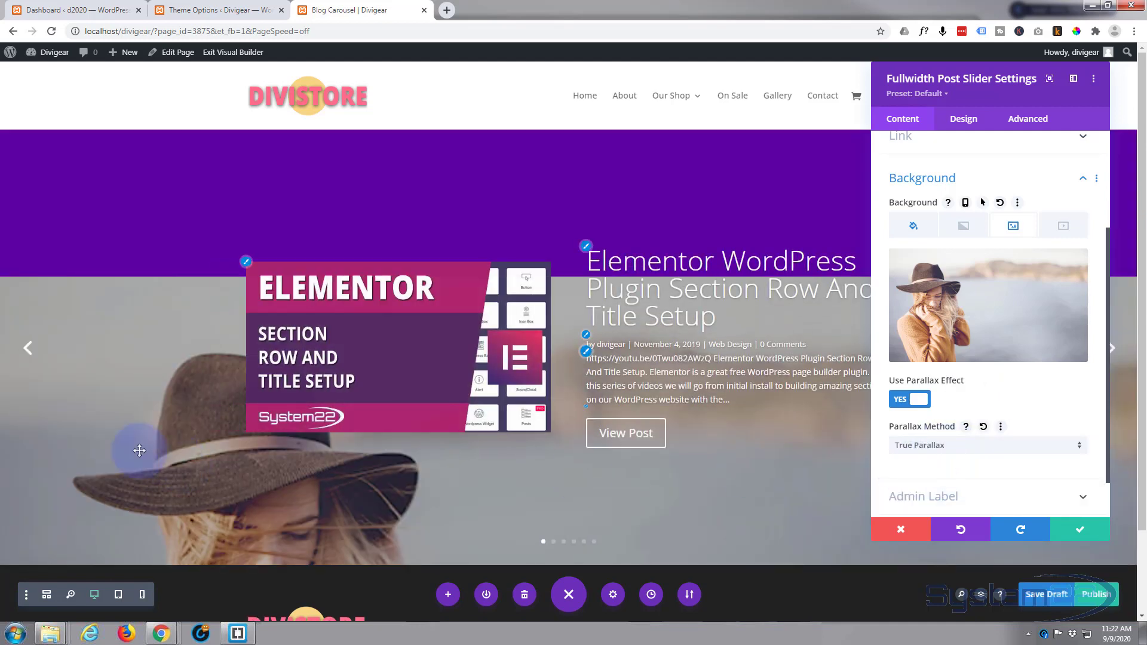
pyautogui.scroll(-2, 65, 397)
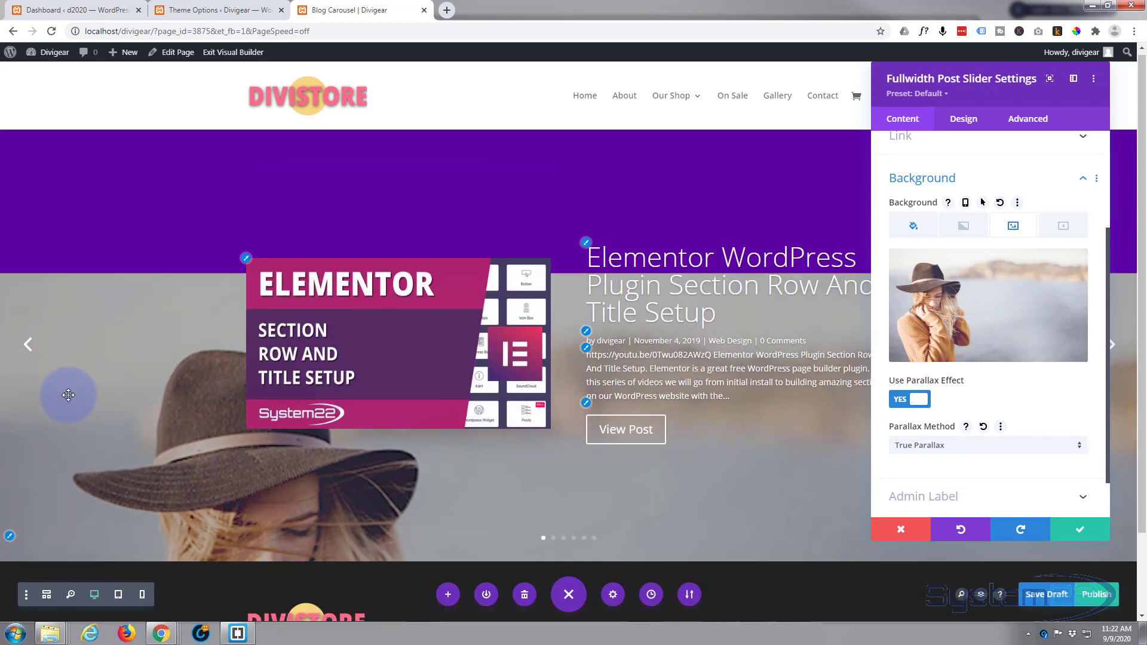
pyautogui.scroll(2, 68, 395)
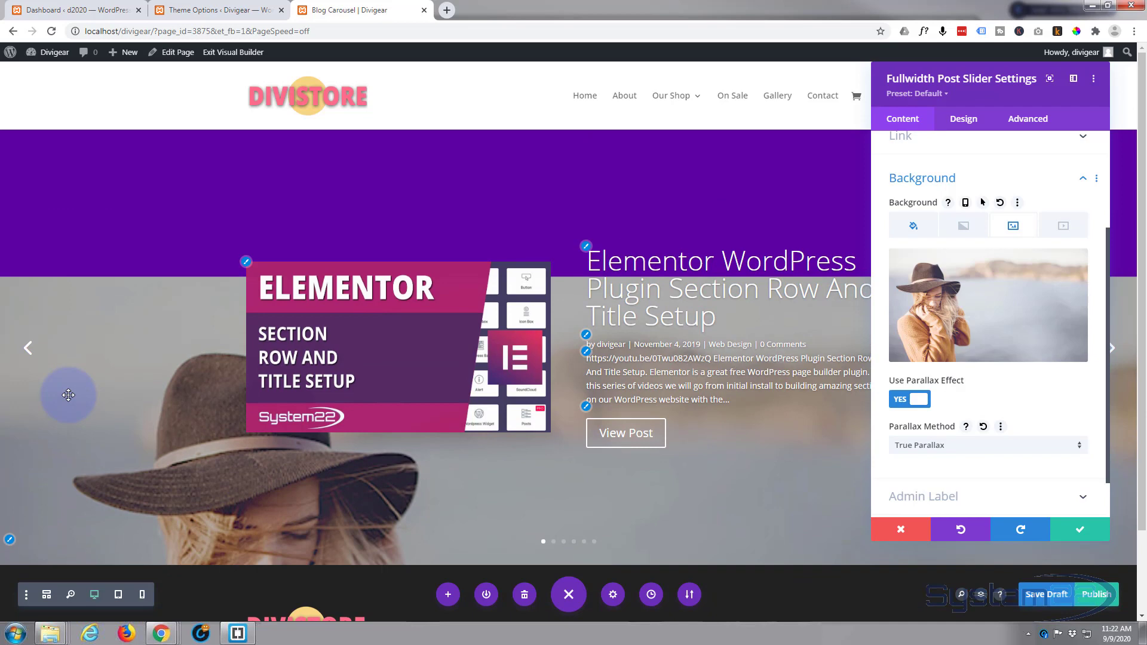
pyautogui.scroll(-2, 68, 395)
pyautogui.scroll(2, 68, 394)
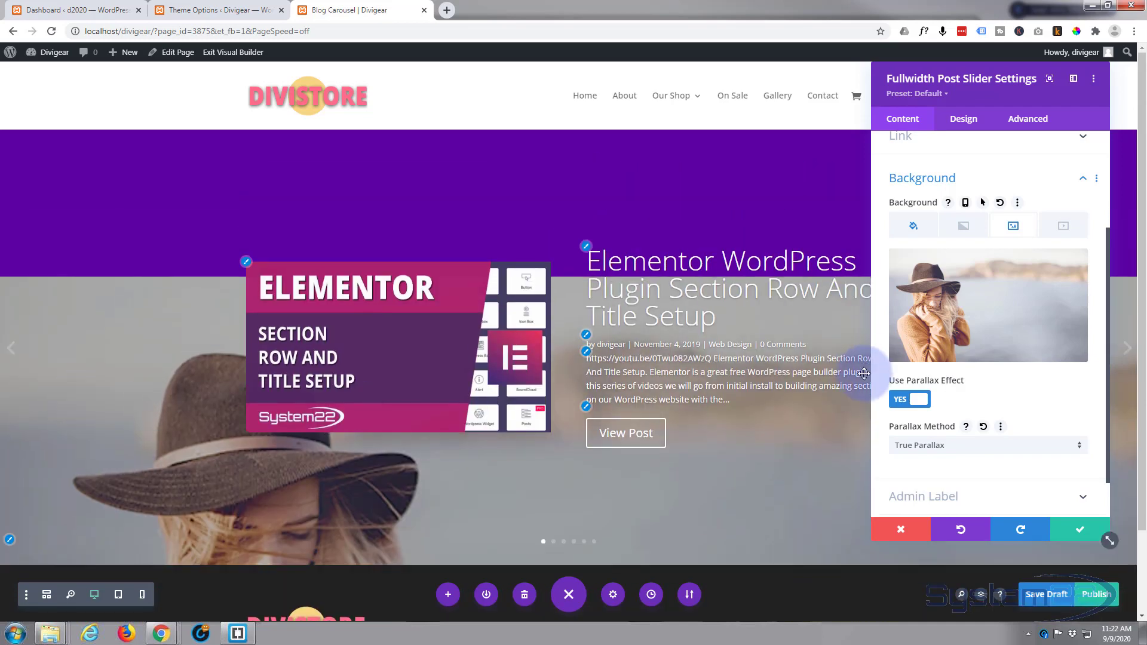
pyautogui.click(910, 402)
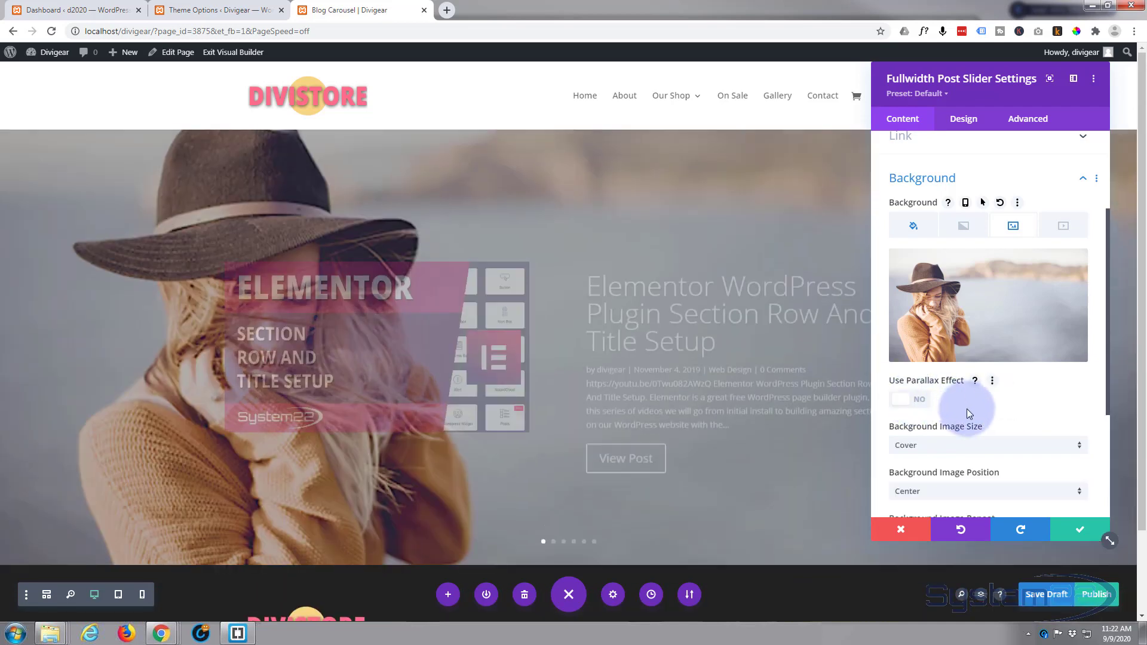
# Try the Luminosity blend for the slider's background image, and set the blend to Multiply instead
pyautogui.scroll(-1, 967, 410)
pyautogui.scroll(-1, 966, 408)
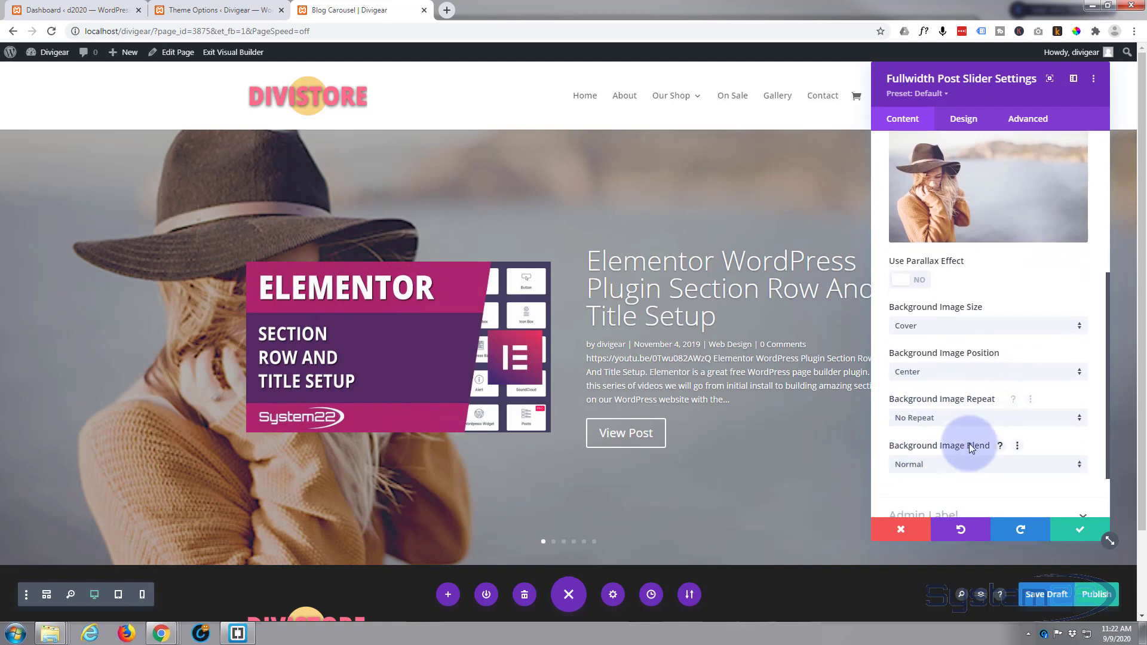
pyautogui.click(951, 464)
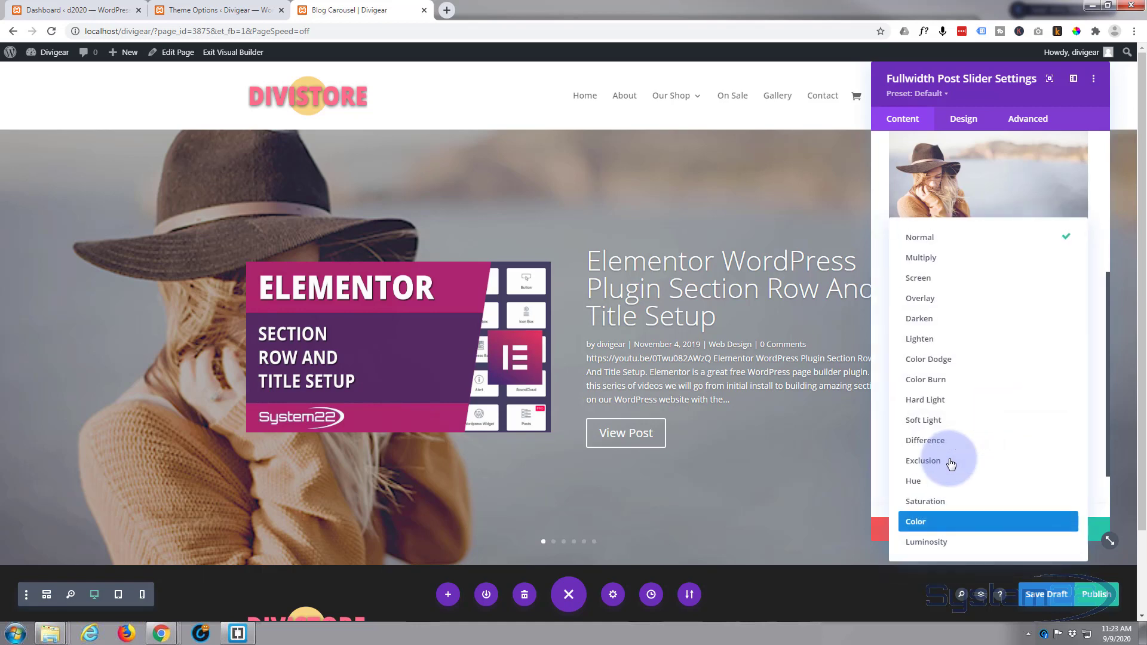
pyautogui.click(941, 545)
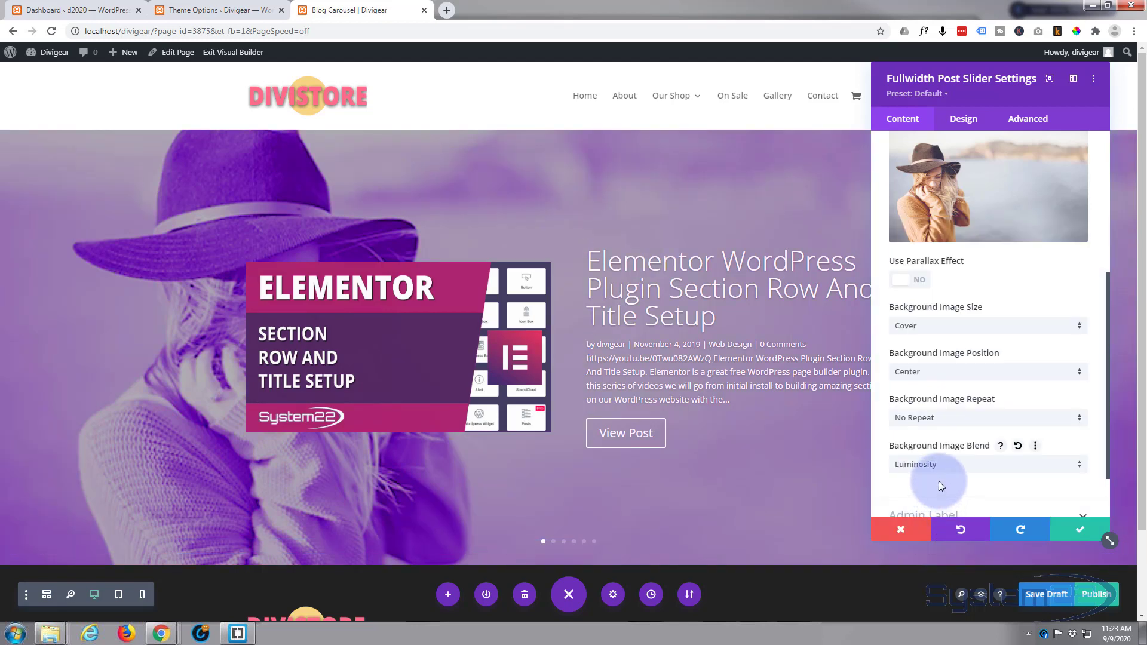
pyautogui.click(958, 470)
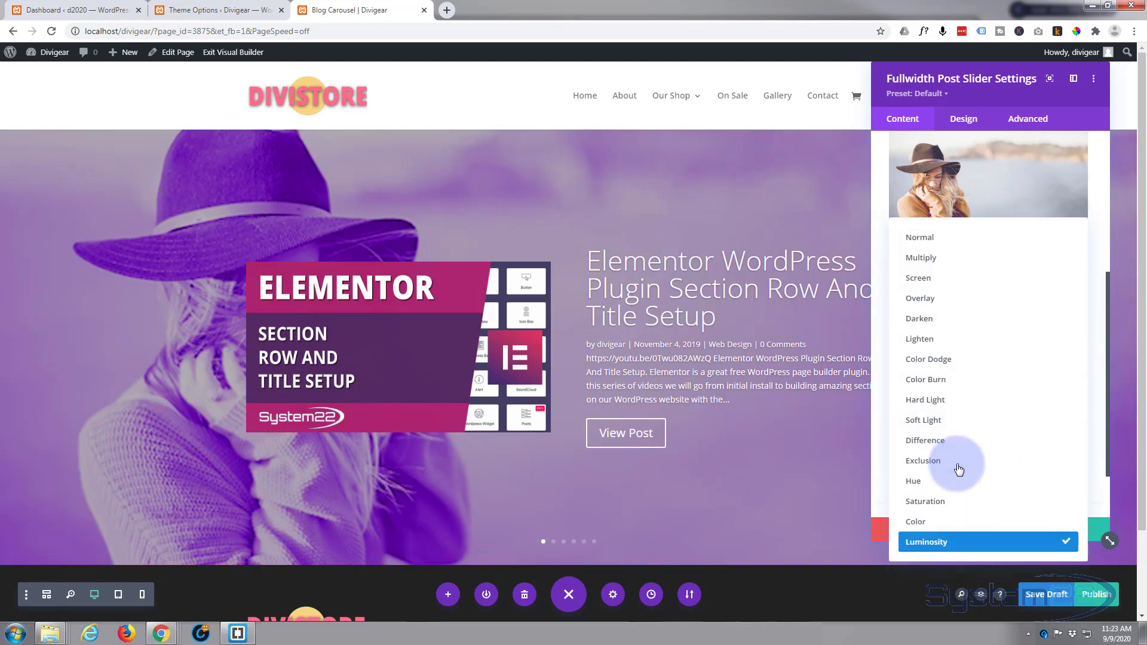
pyautogui.click(925, 262)
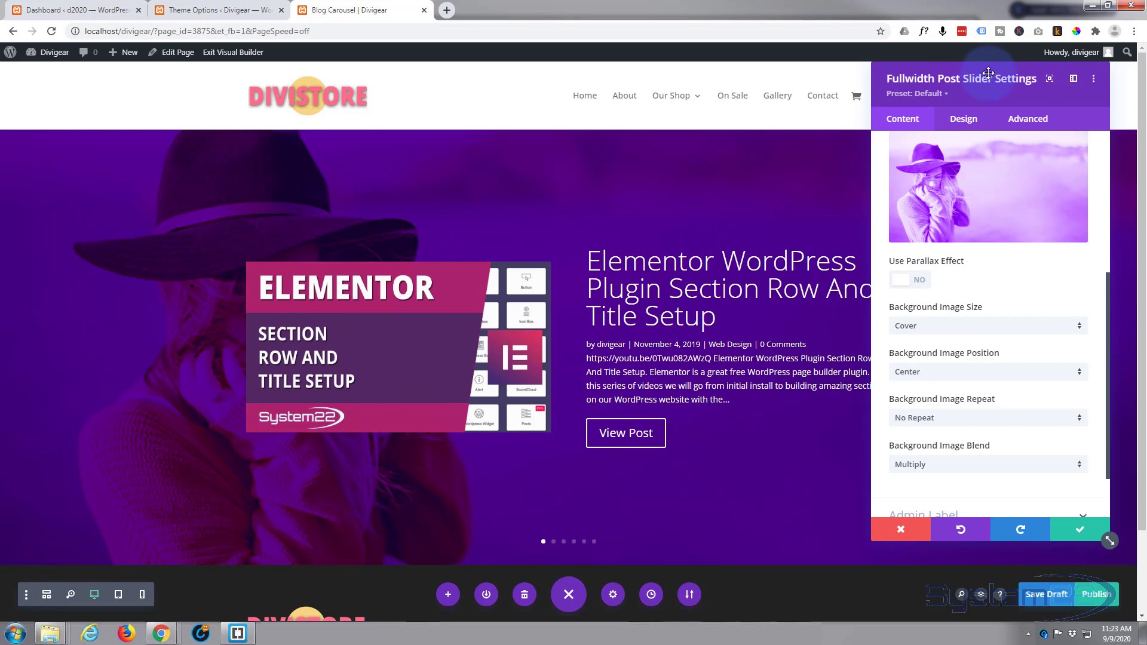
# Check the post slider's admin label setting and its name in the wireframe view, and return to the desktop view
pyautogui.moveTo(989, 72); pyautogui.dragTo(156, 97)
pyautogui.scroll(-2, 149, 349)
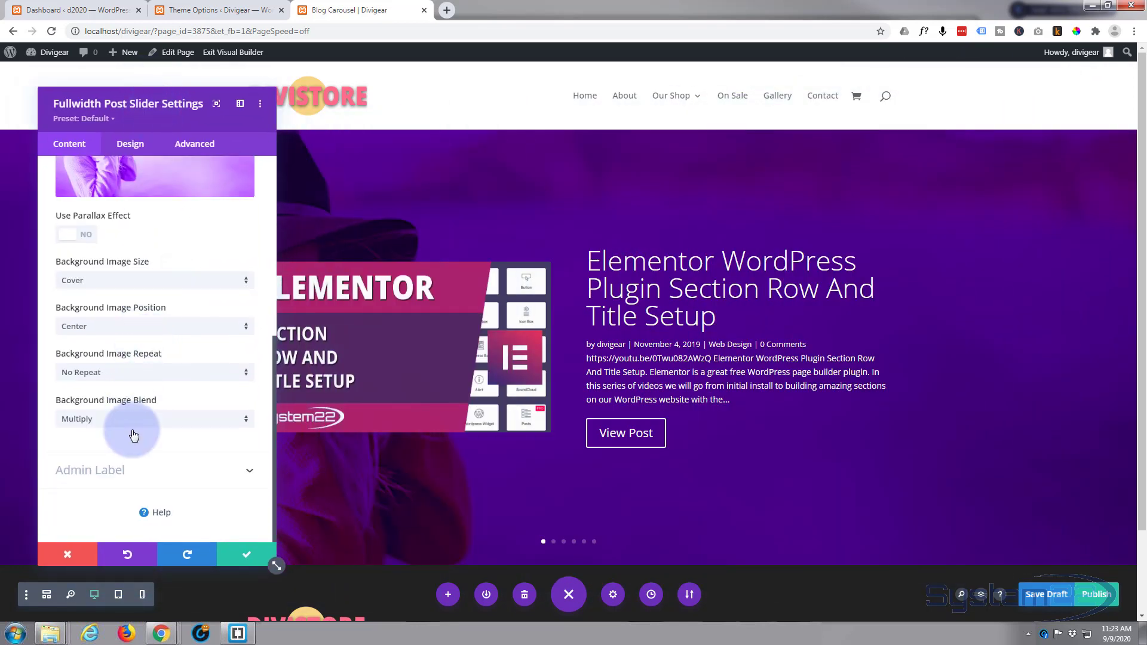
pyautogui.click(138, 475)
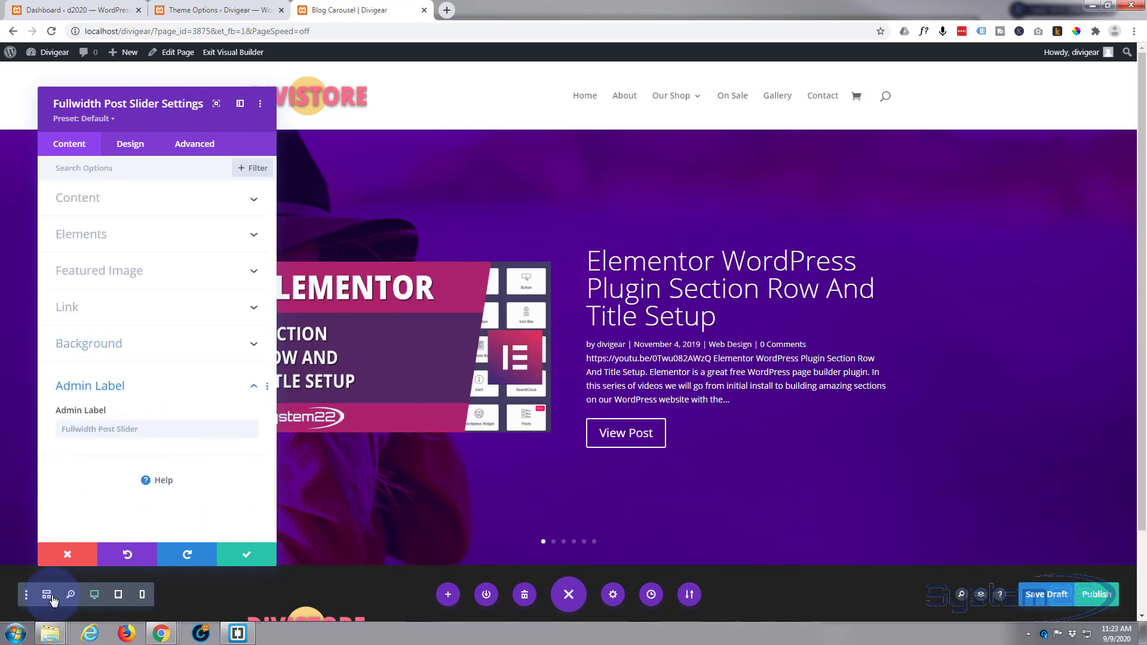
pyautogui.click(46, 595)
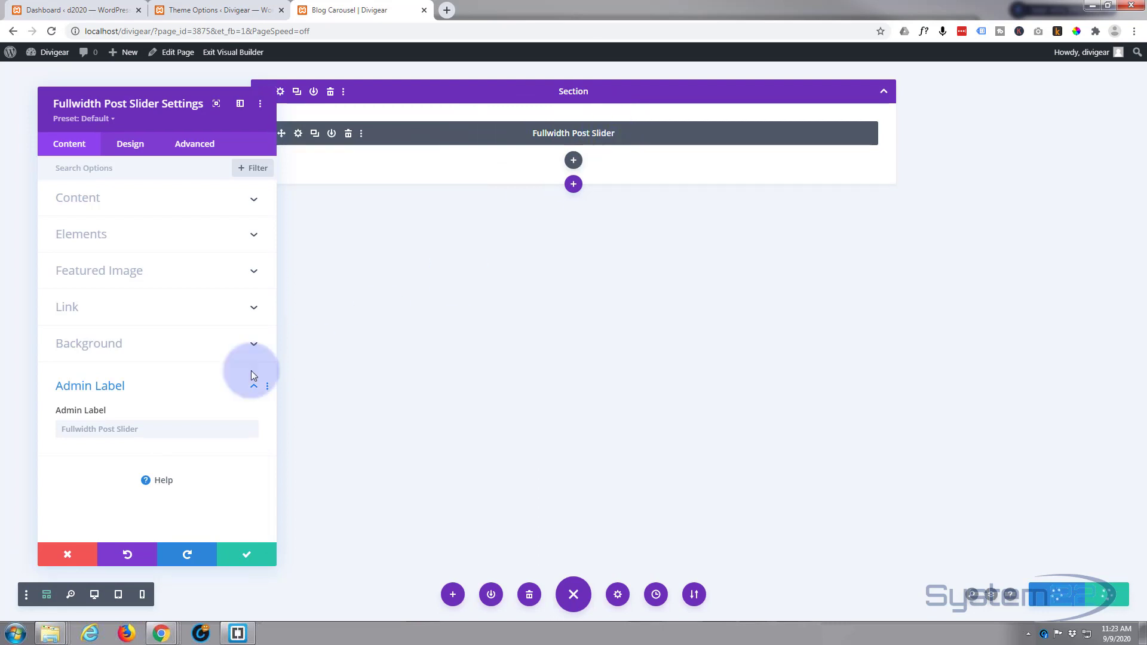
pyautogui.click(137, 147)
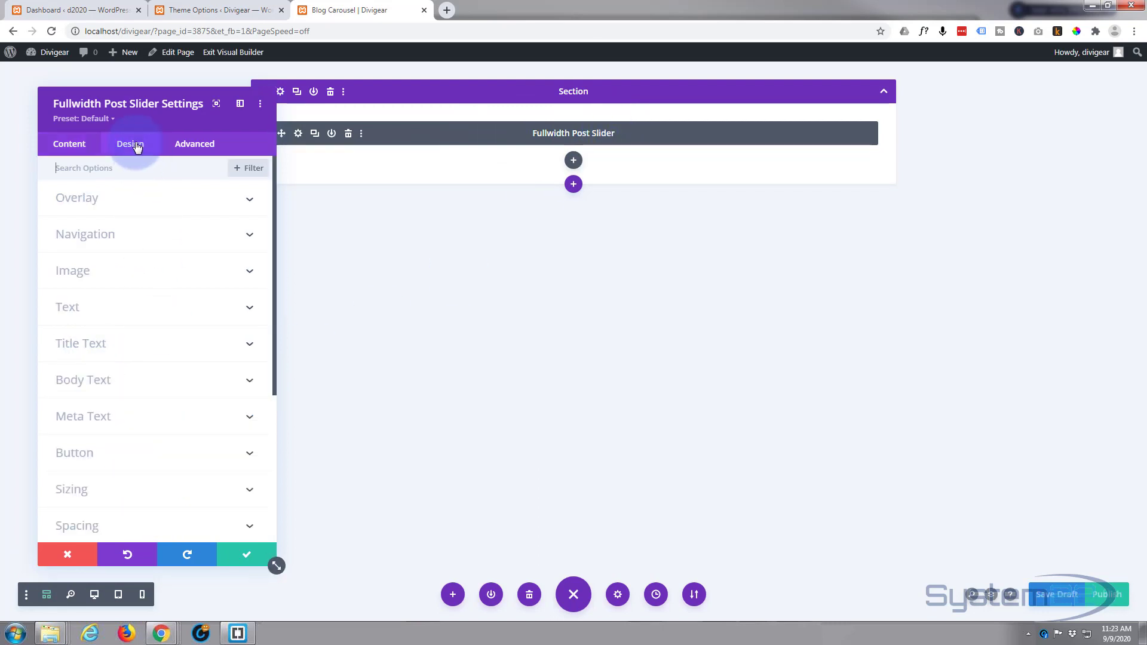
pyautogui.click(95, 594)
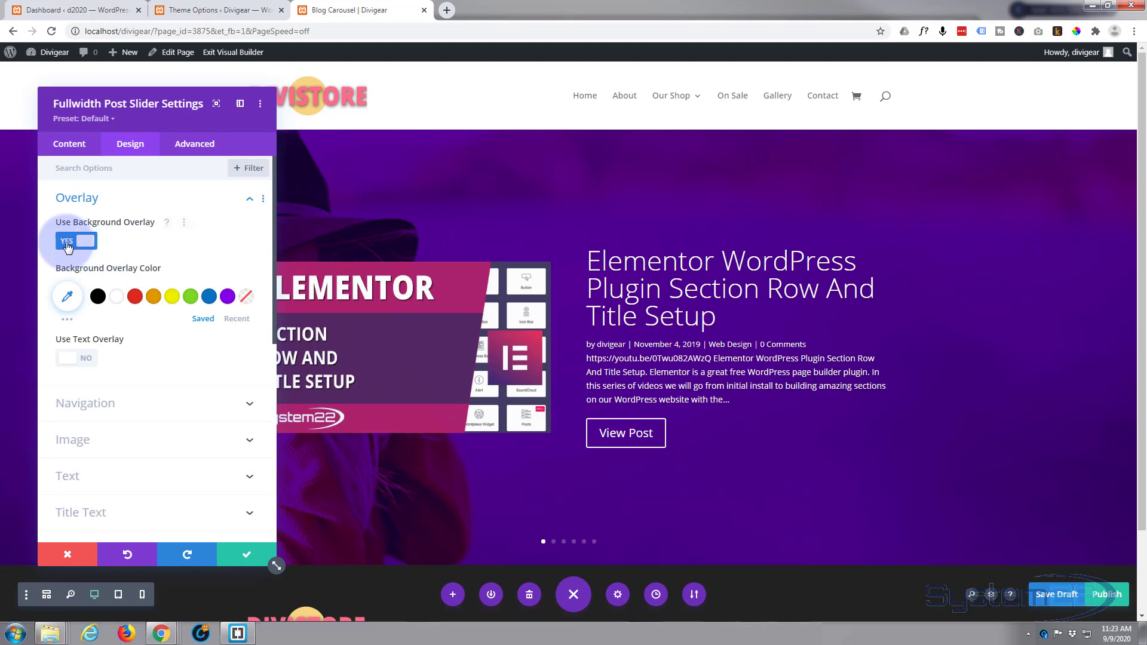
# Turn off the slider's background overlay, and try the text overlay before disabling it again
pyautogui.click(71, 241)
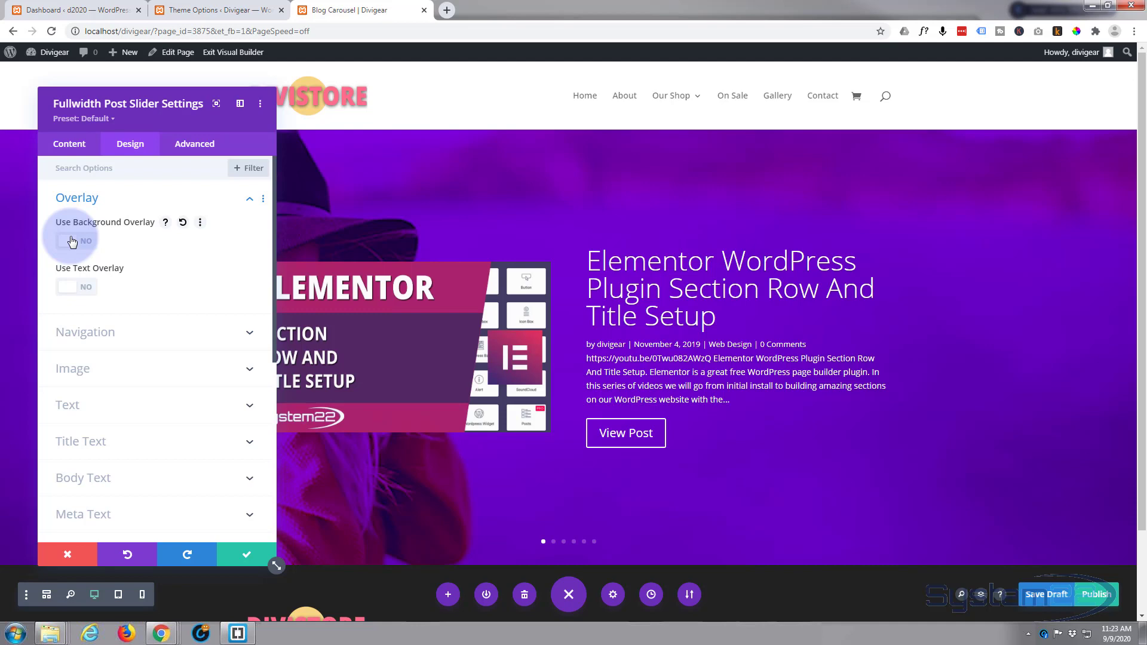
pyautogui.moveTo(162, 108); pyautogui.dragTo(253, 107)
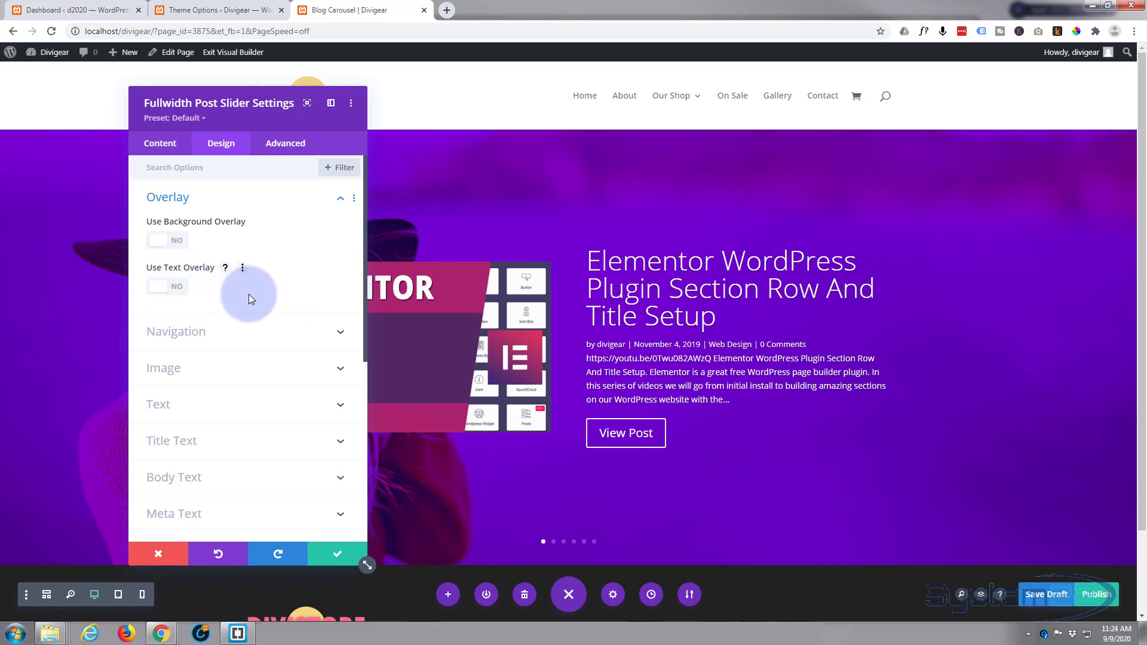
pyautogui.click(176, 288)
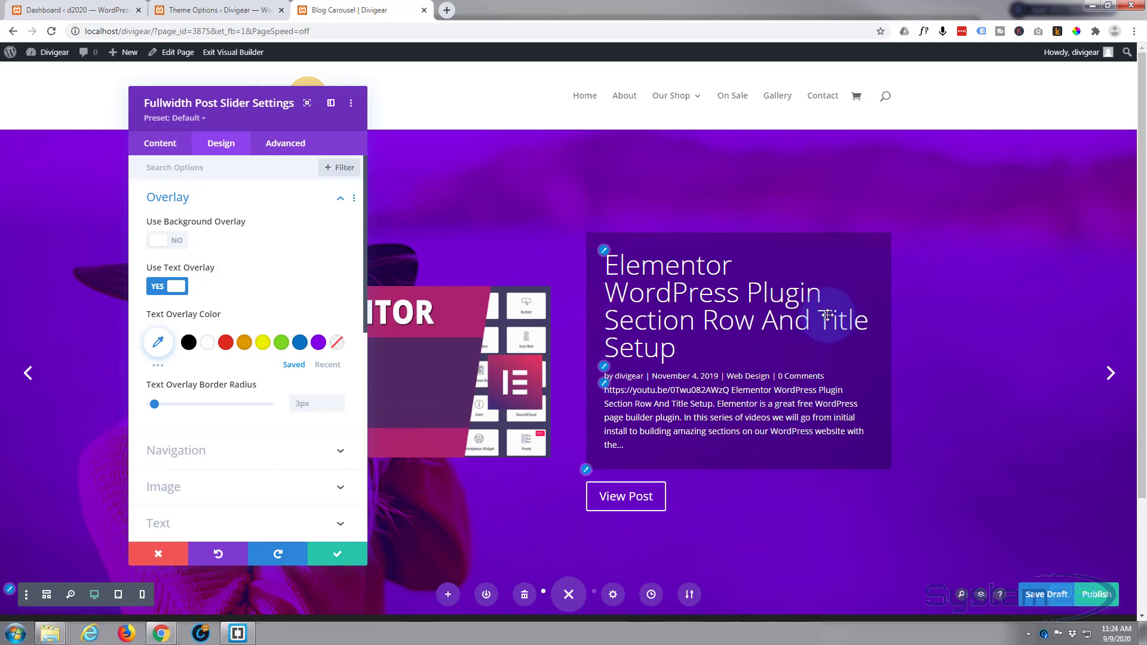
pyautogui.click(160, 289)
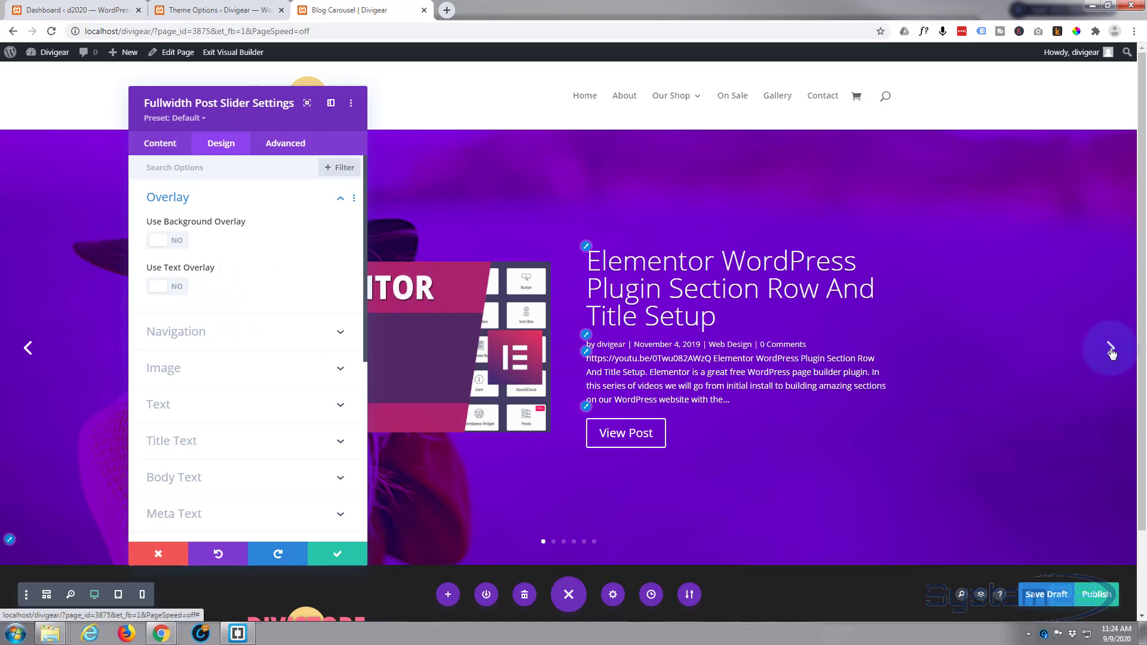
# Look through the slider's navigation and image design options, and apply the box shadow preset with the shadow below the image
pyautogui.click(238, 332)
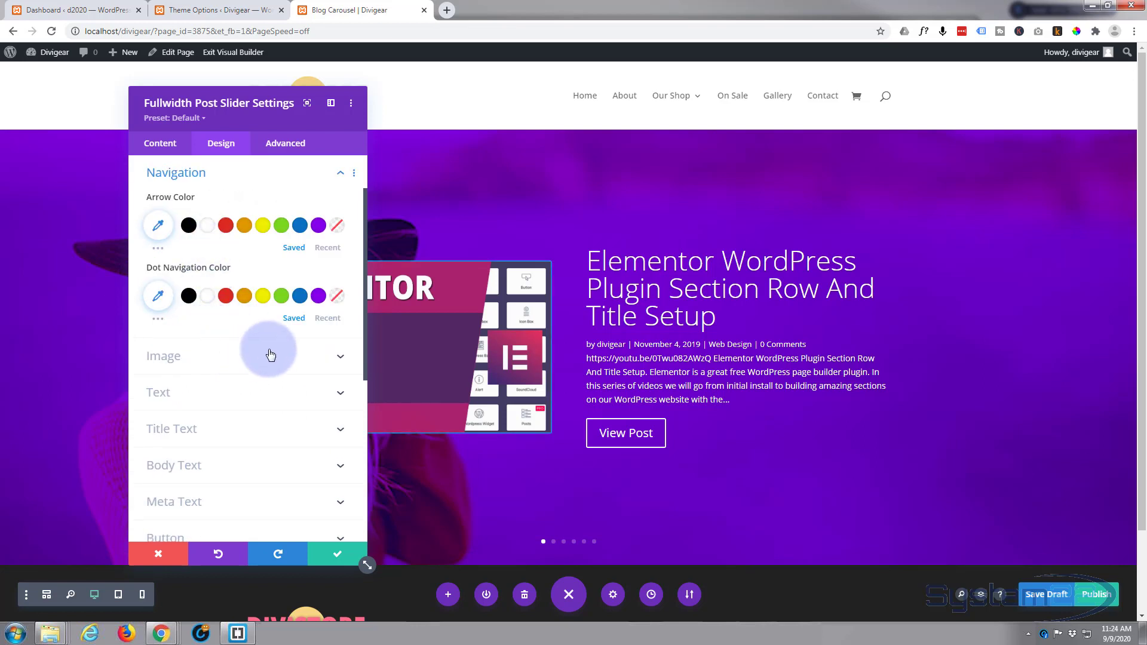
pyautogui.click(213, 357)
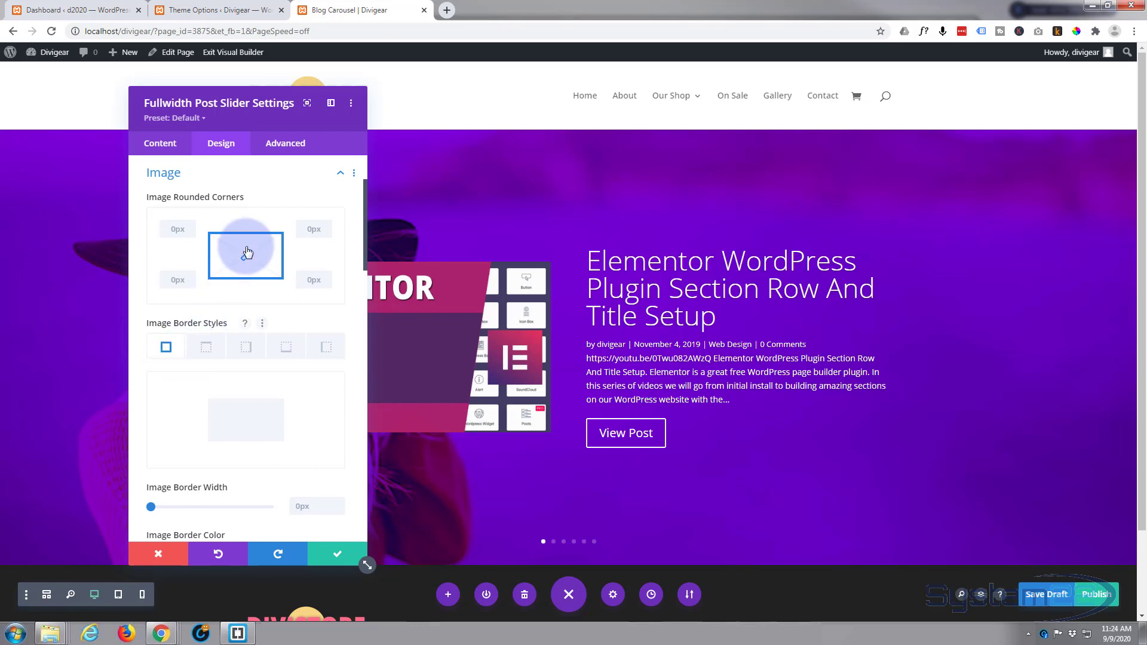
pyautogui.scroll(-3, 167, 367)
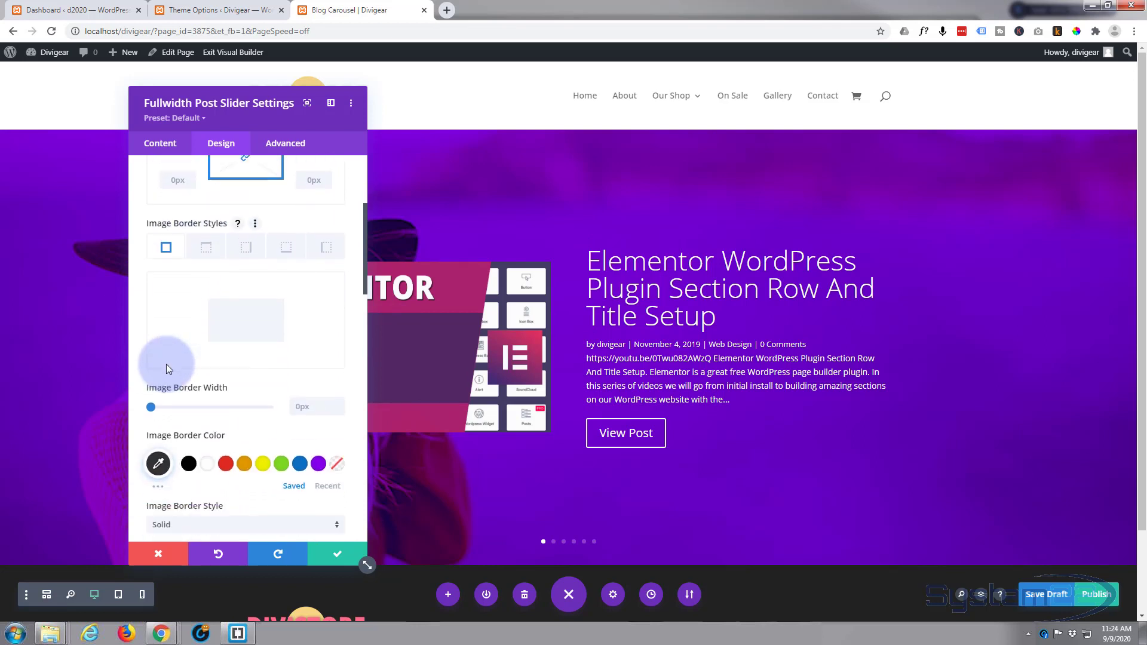
pyautogui.scroll(-6, 166, 363)
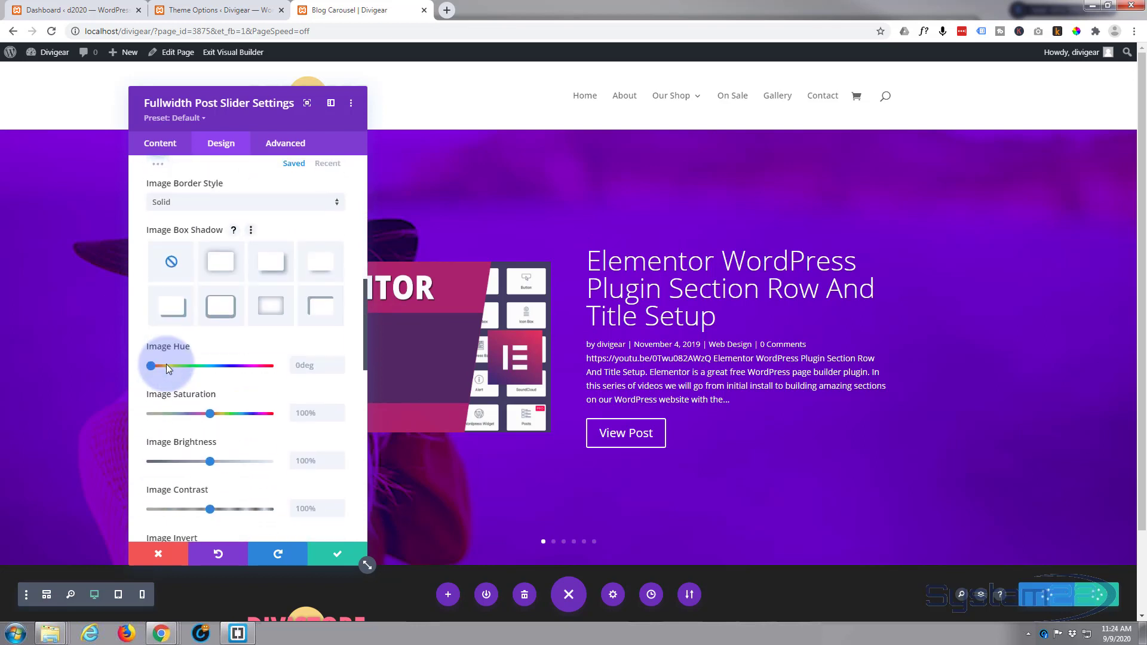
pyautogui.scroll(1, 166, 364)
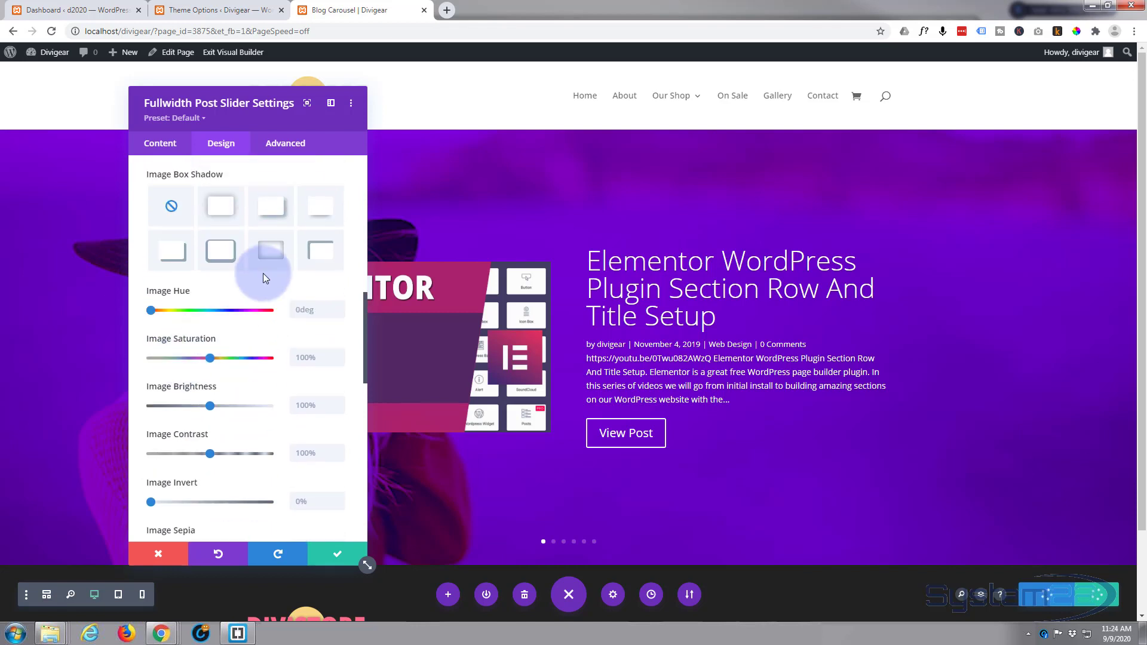
pyautogui.click(312, 215)
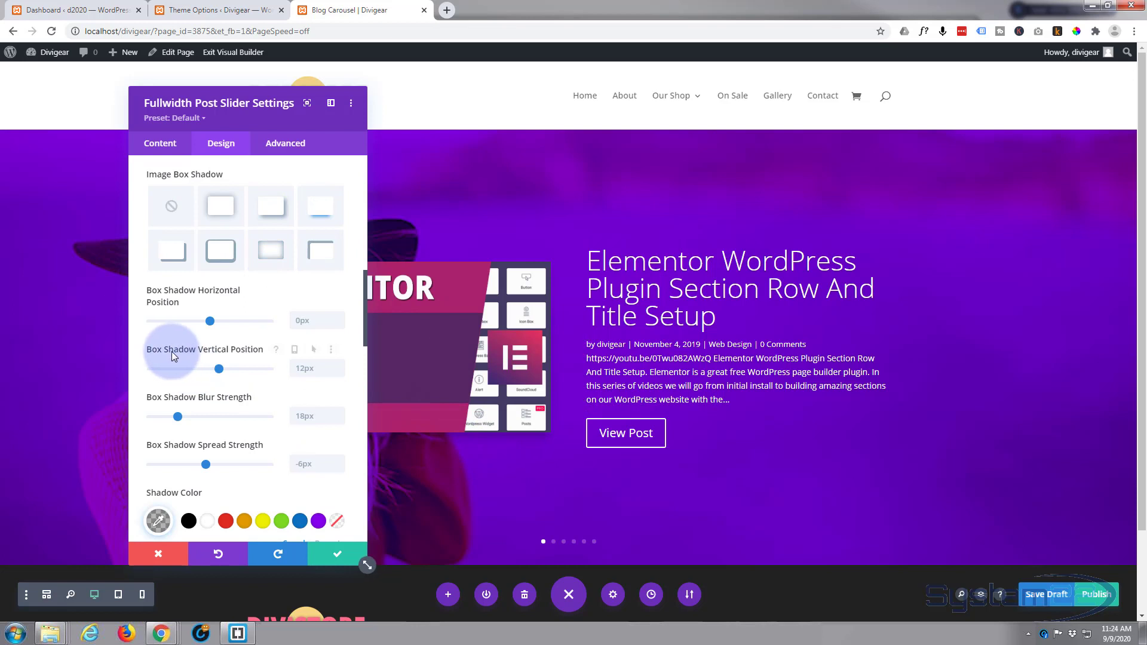
# Try right and justified alignment for the slider's text, and set the text alignment to left
pyautogui.scroll(-5, 170, 352)
pyautogui.scroll(-7, 171, 351)
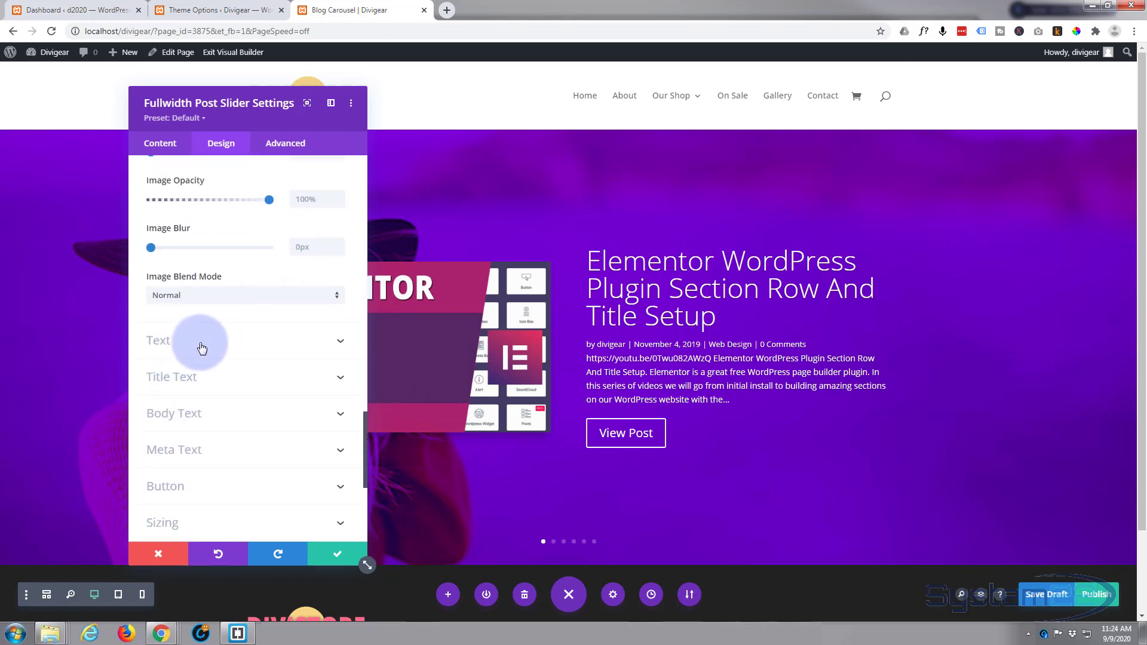
pyautogui.click(201, 347)
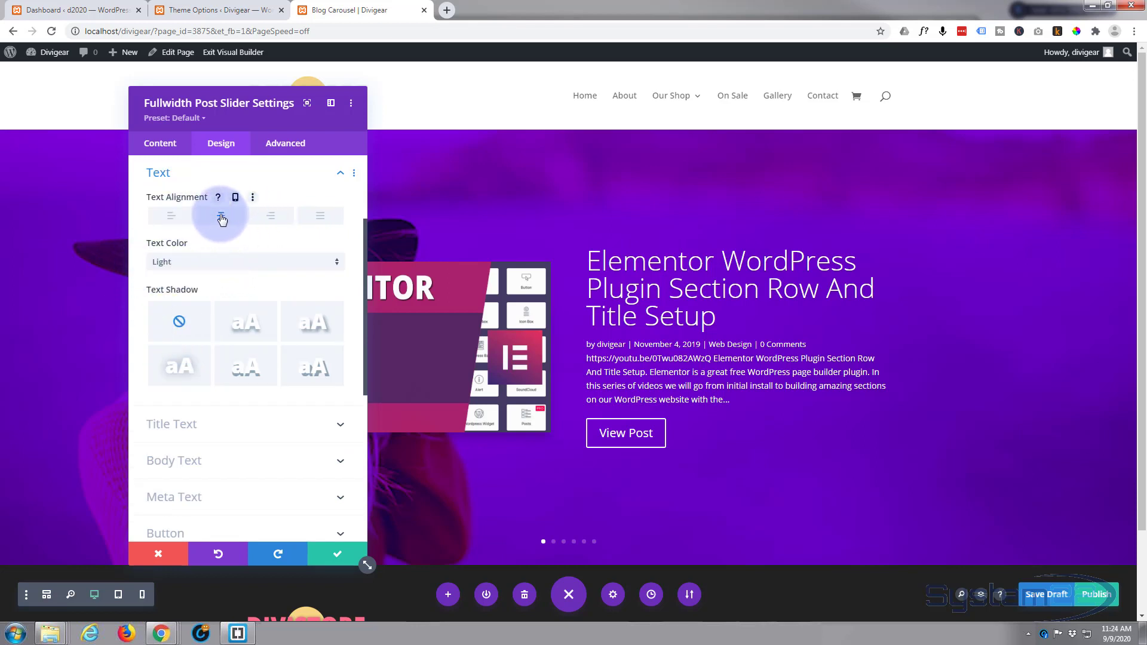
pyautogui.click(270, 218)
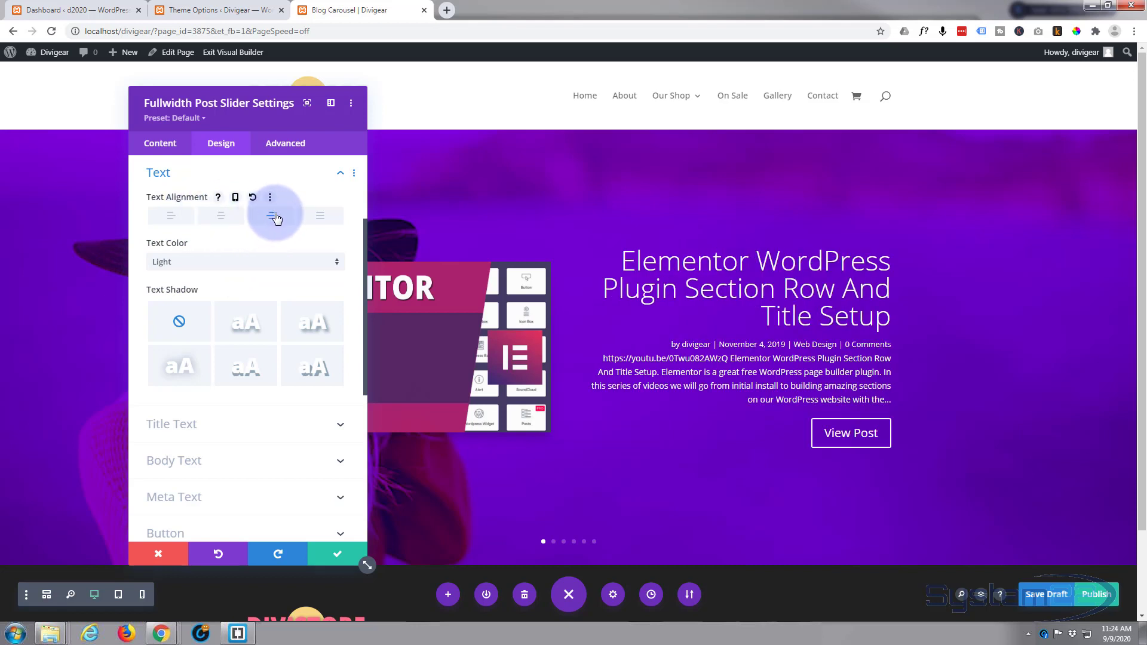
pyautogui.click(163, 218)
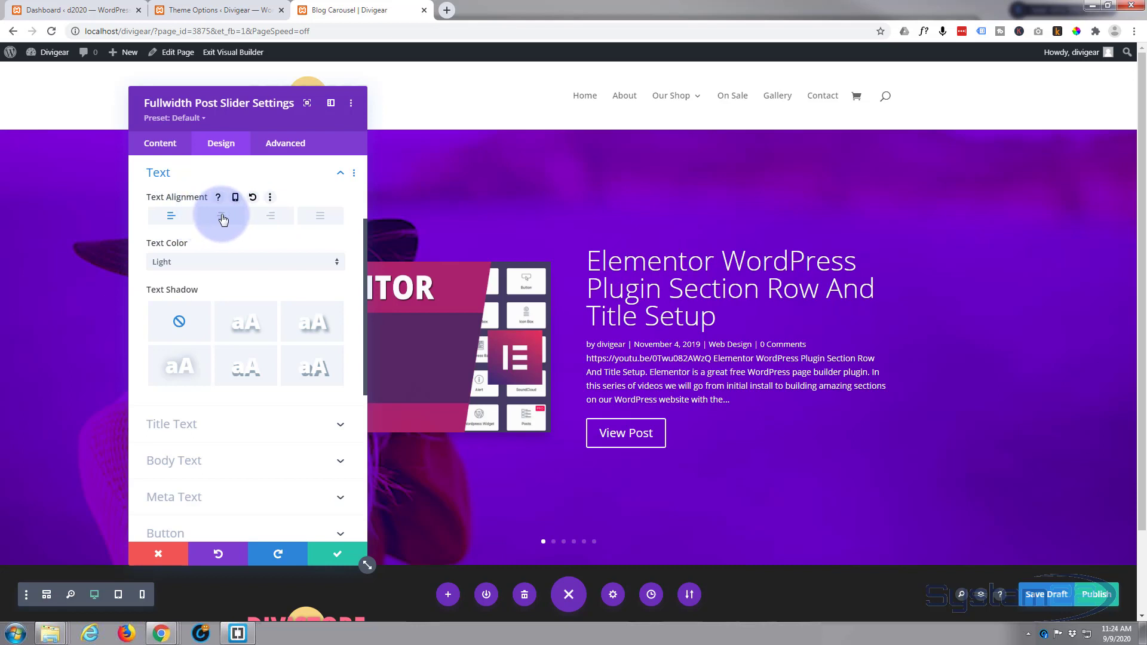
pyautogui.click(322, 219)
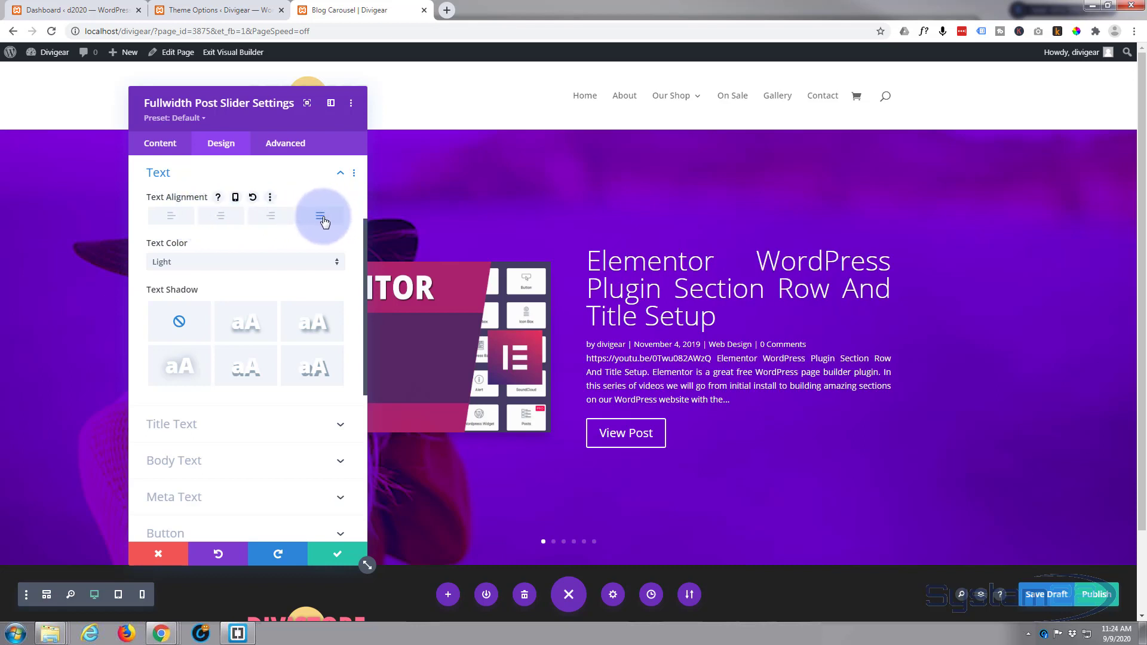
pyautogui.click(172, 219)
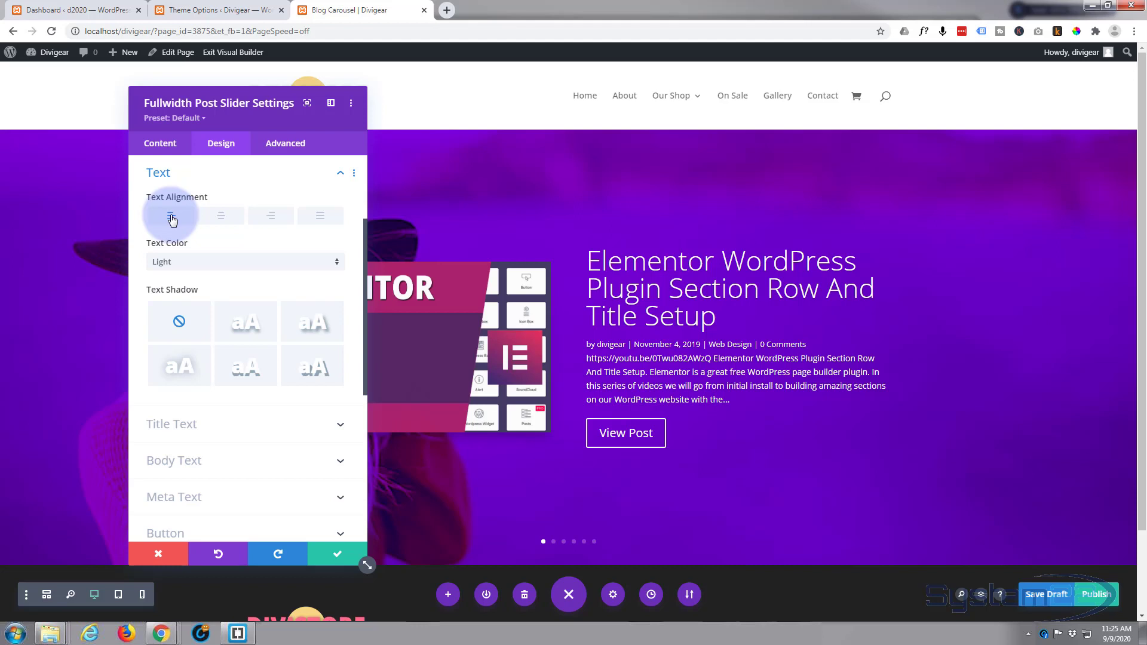
# Set the slider title's font weight to Semi Bold
pyautogui.scroll(-3, 215, 302)
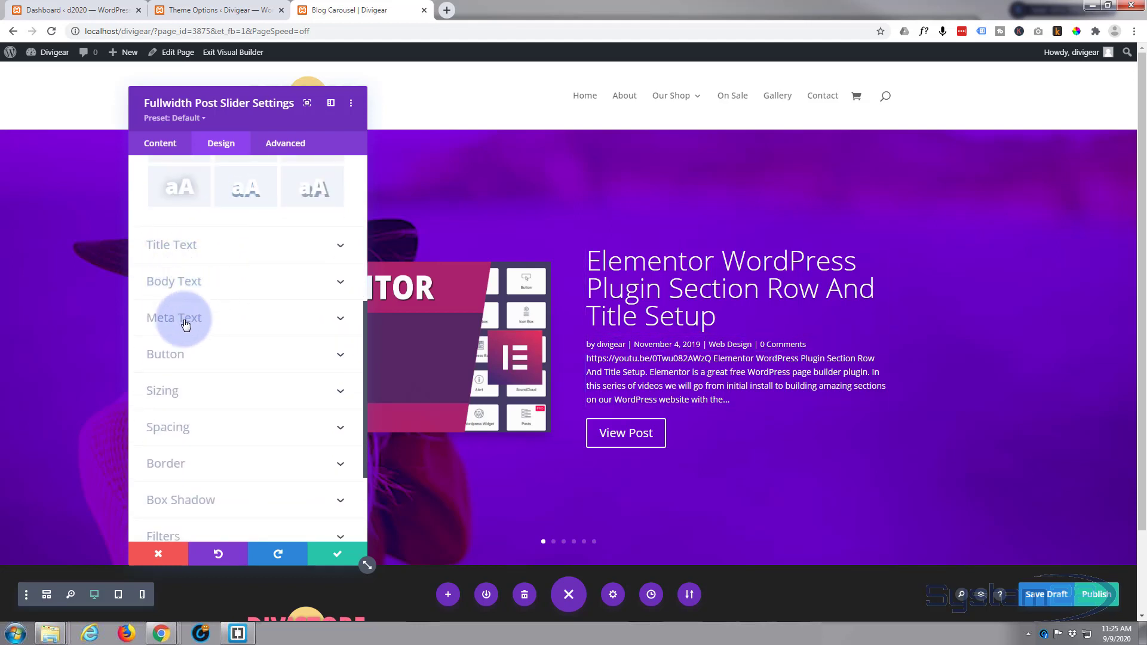
pyautogui.click(233, 245)
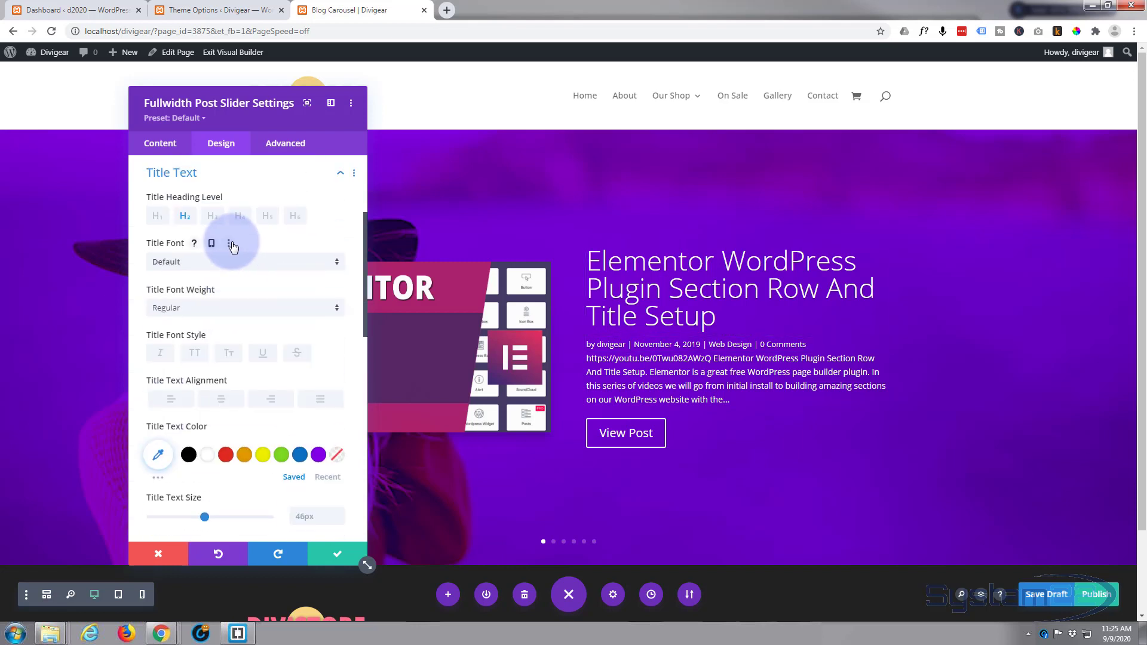
pyautogui.click(203, 308)
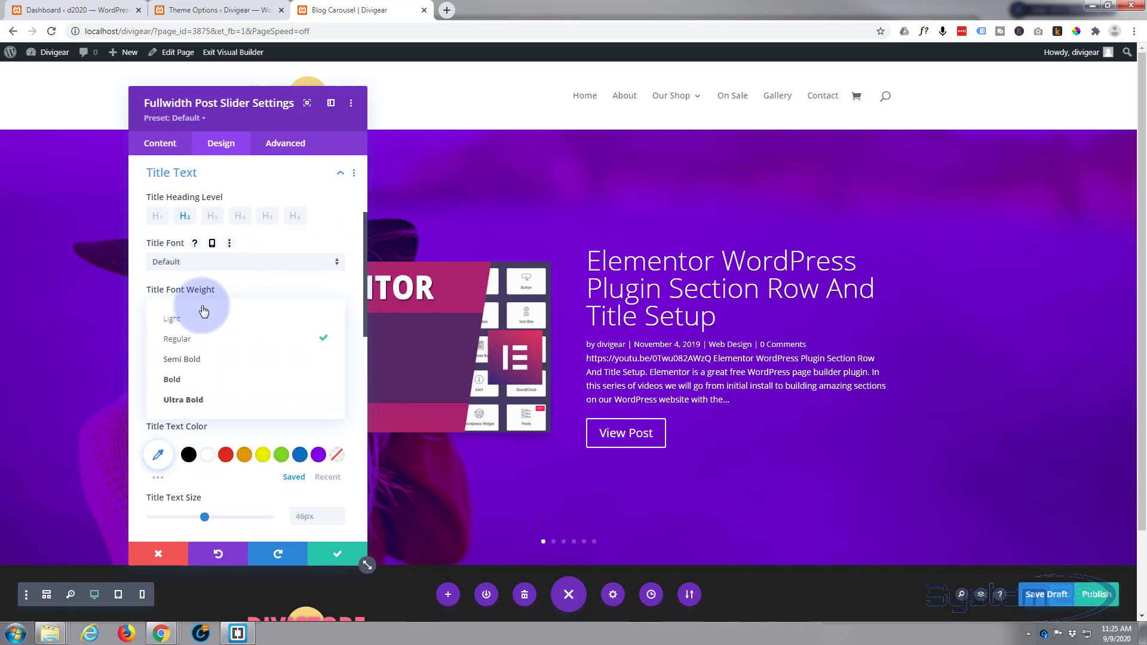
pyautogui.click(194, 361)
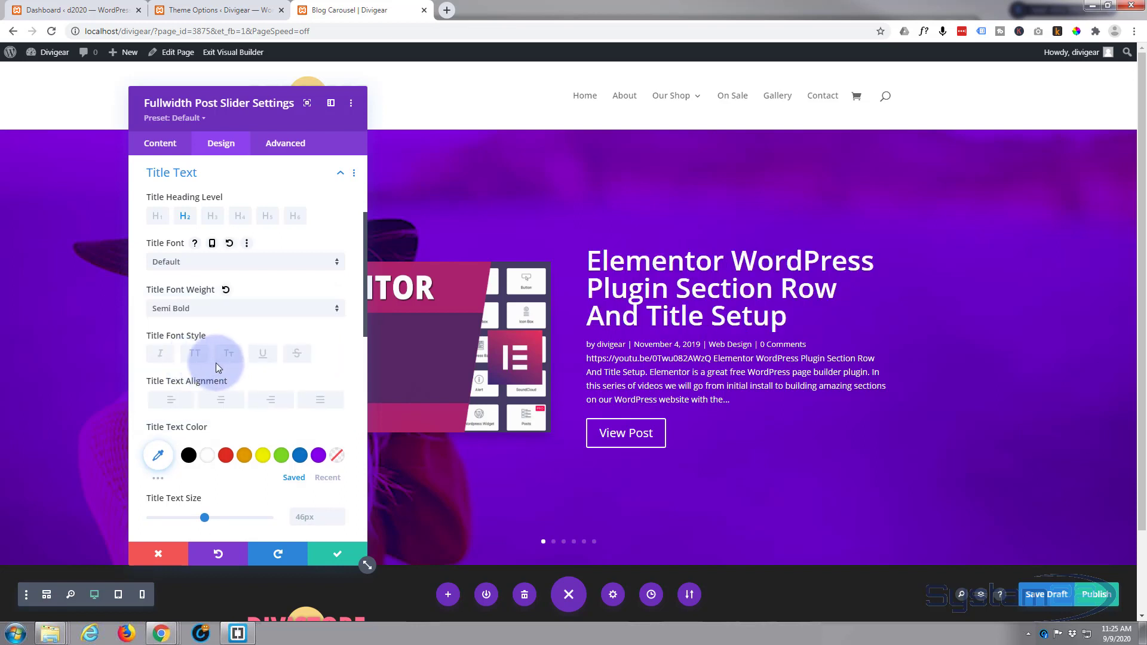
# Try the saved purple for the slider's title text, and set its color to pink #ff00d0 instead
pyautogui.scroll(-2, 220, 363)
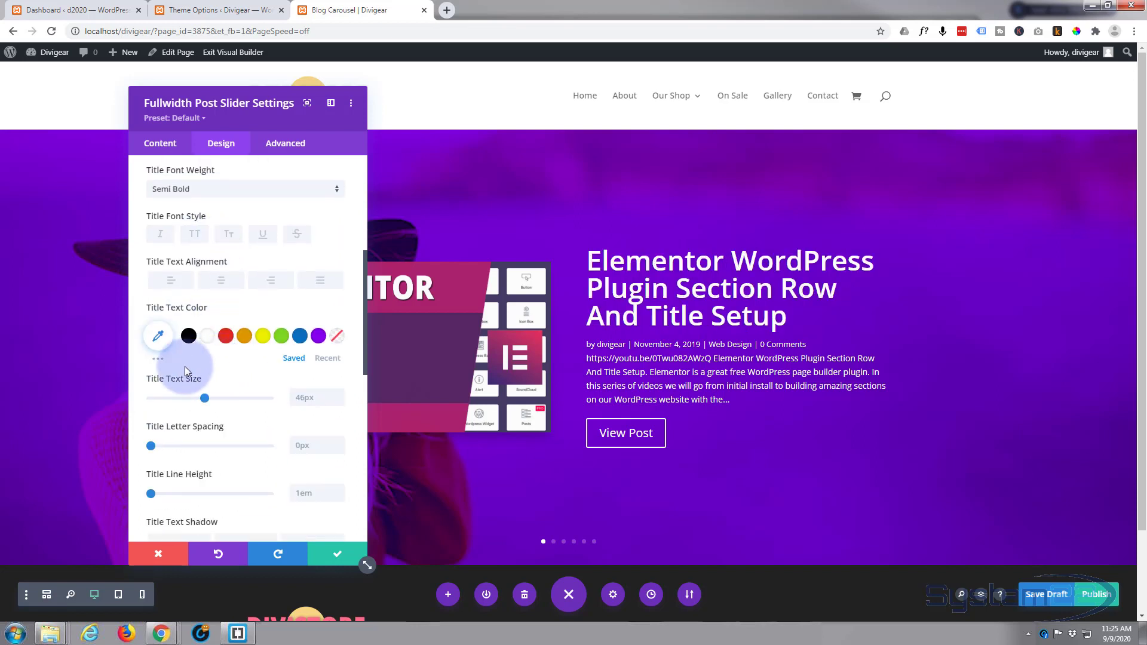
pyautogui.click(317, 336)
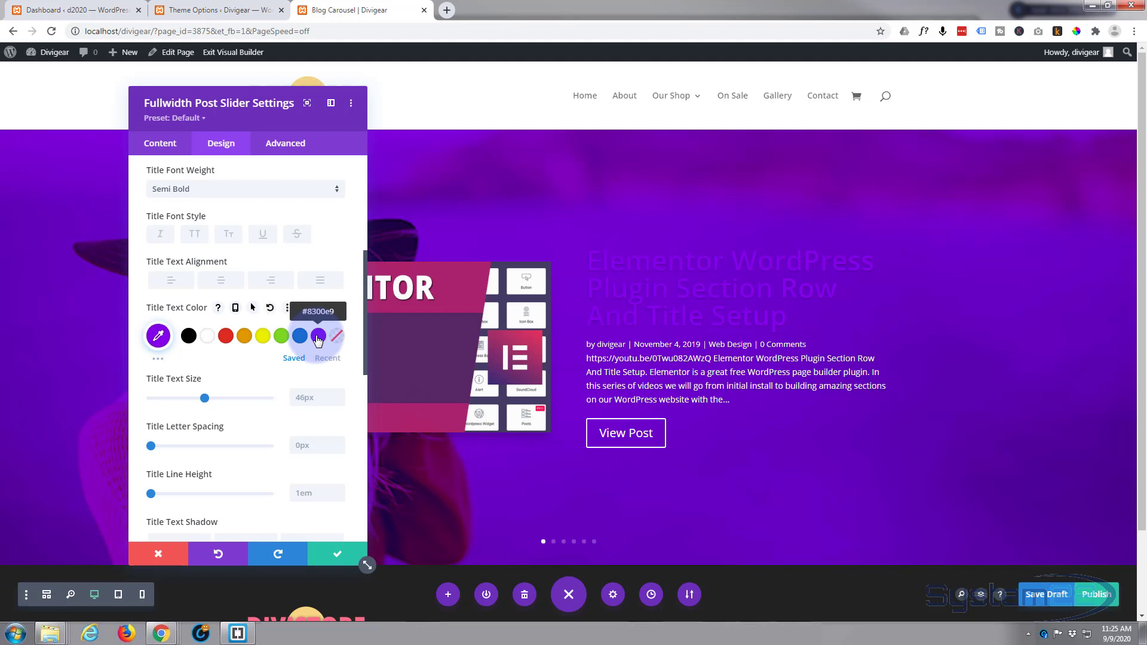
pyautogui.click(163, 336)
pyautogui.moveTo(301, 336); pyautogui.dragTo(321, 314)
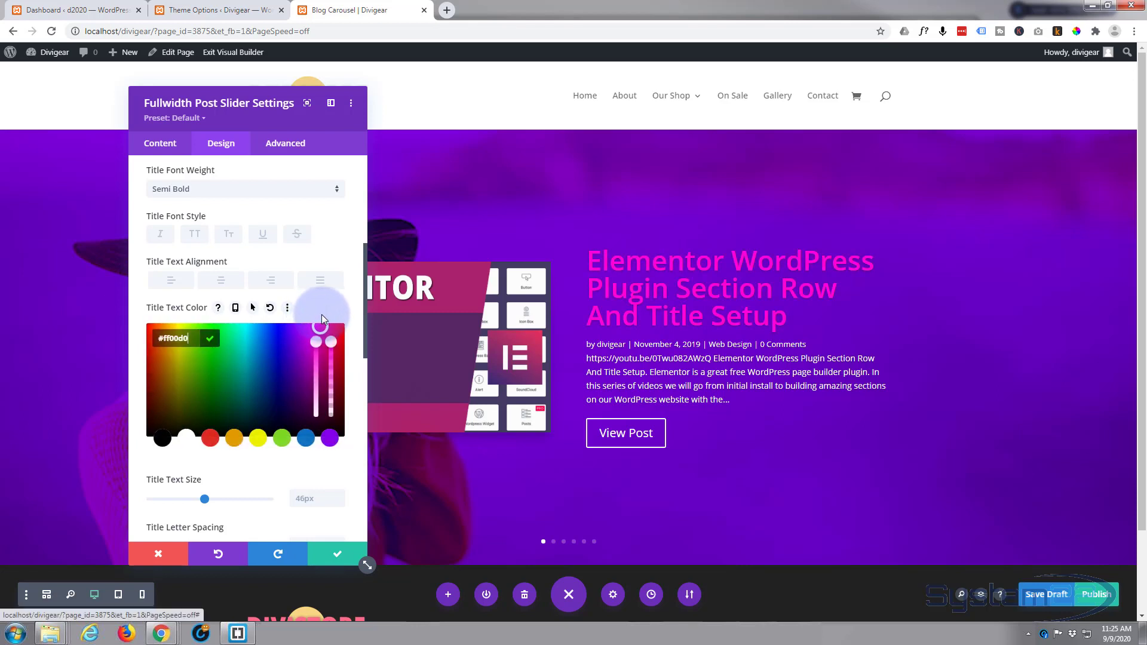
pyautogui.click(321, 314)
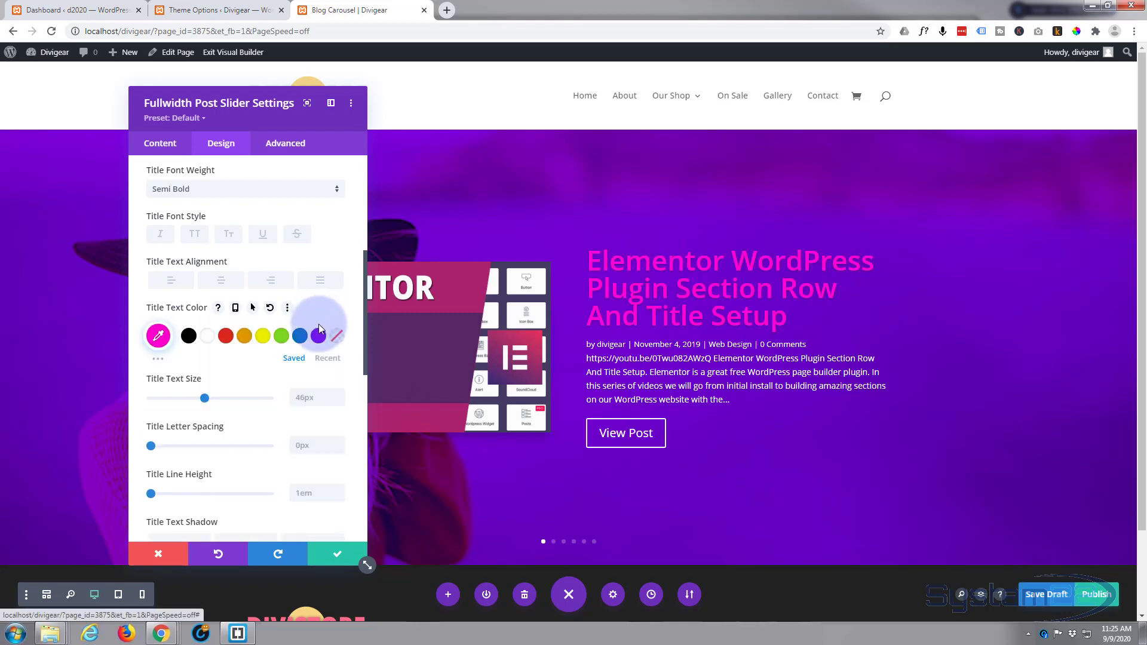
# Copy the title text color and paste it onto the slider's meta text color
pyautogui.rightClick(159, 338)
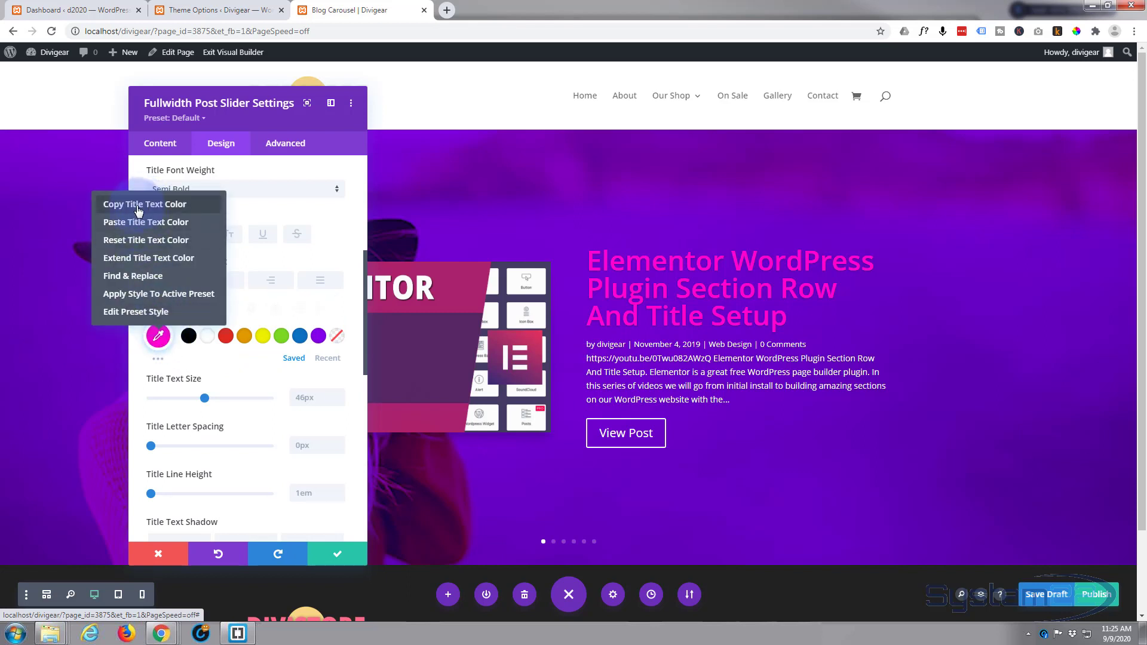
pyautogui.click(158, 206)
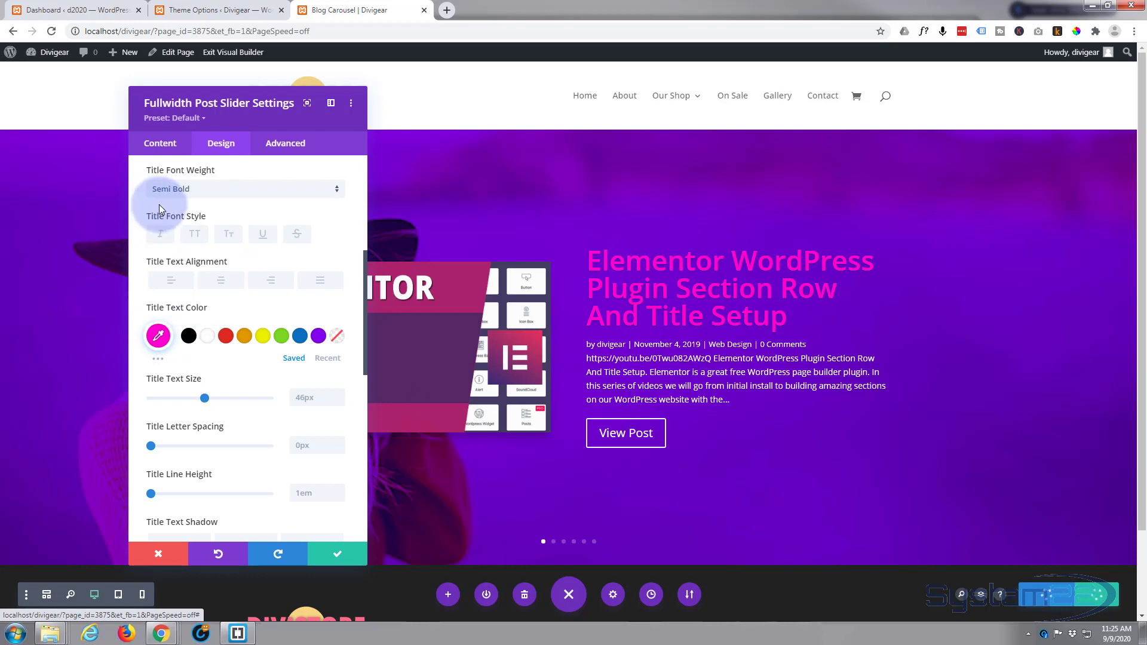
pyautogui.scroll(-5, 271, 328)
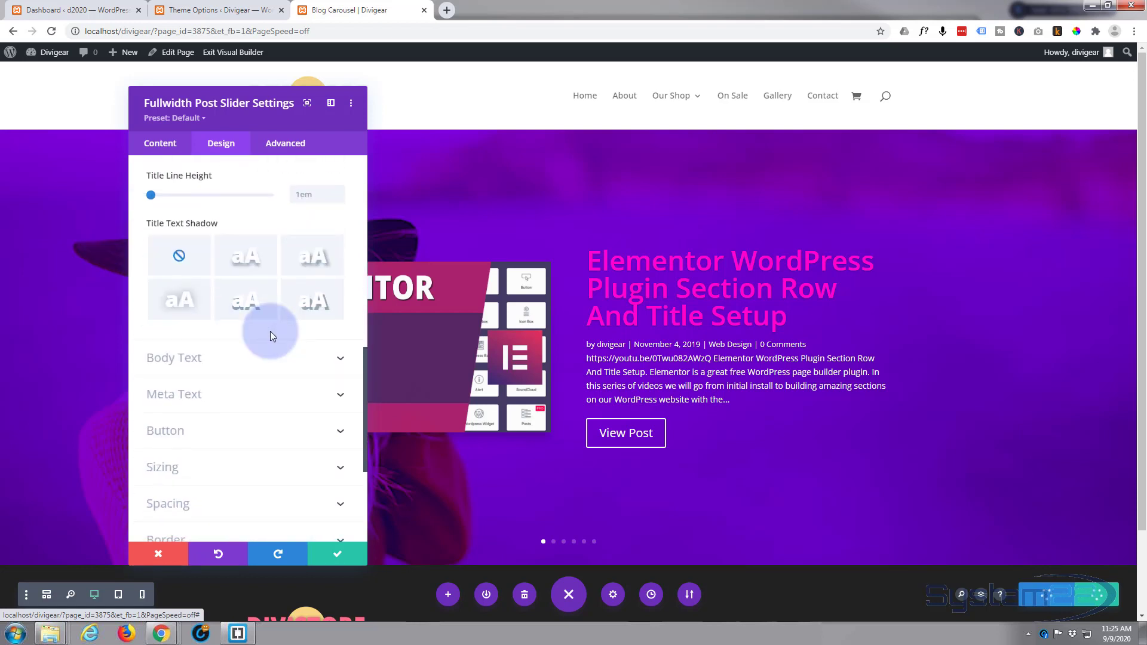
pyautogui.scroll(-2, 270, 330)
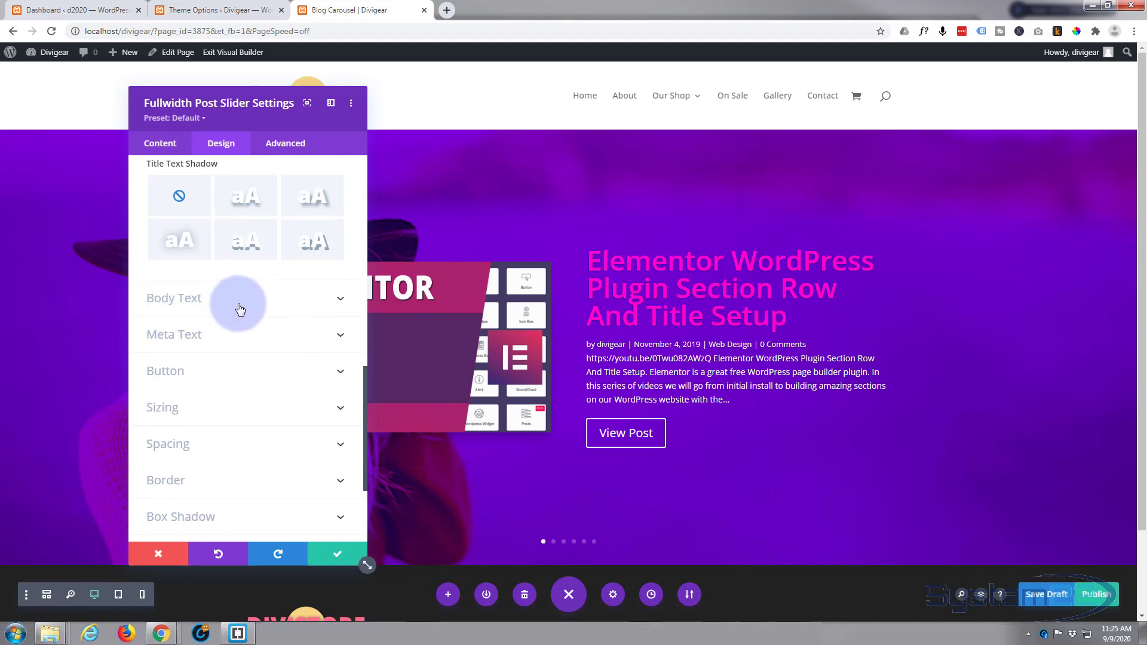
pyautogui.click(227, 338)
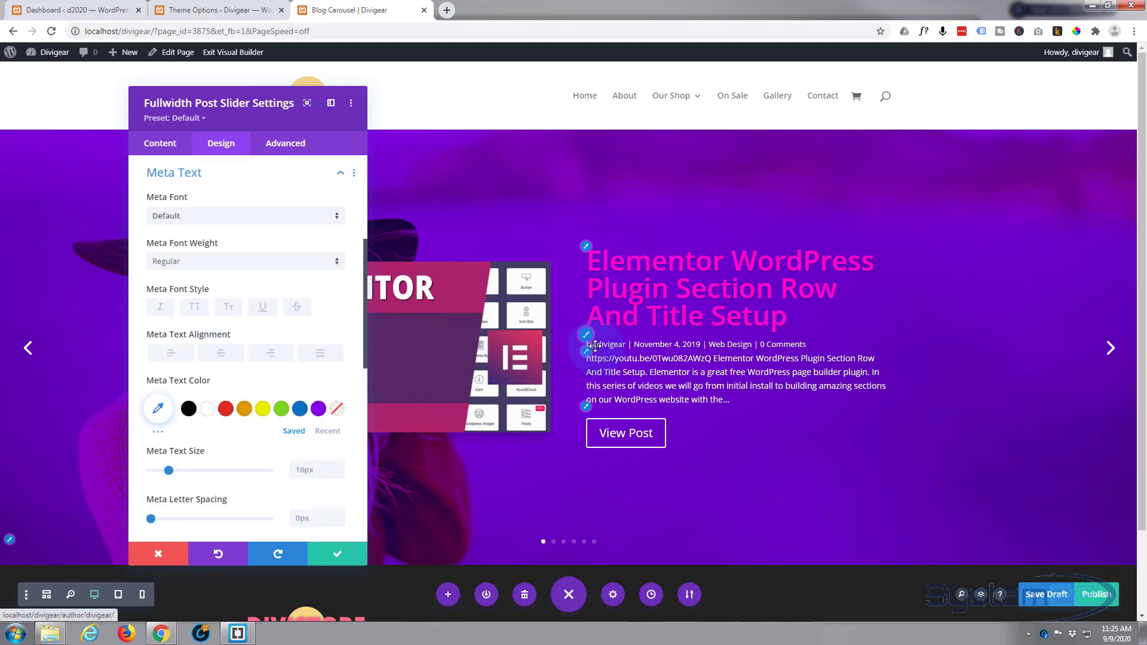
pyautogui.click(217, 358)
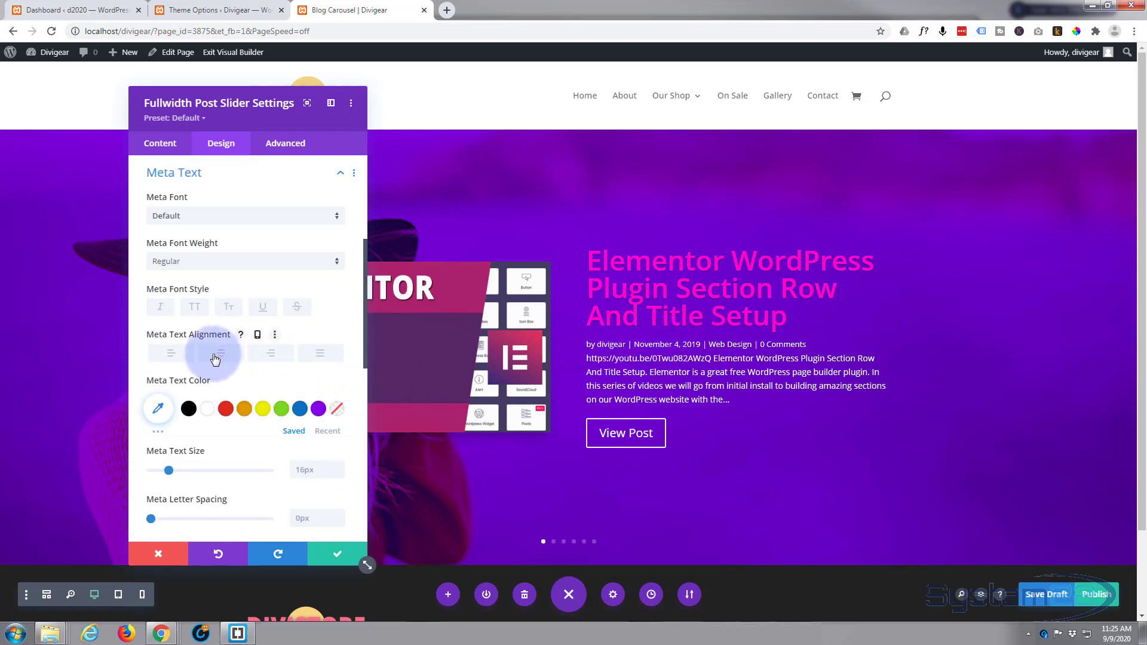
pyautogui.rightClick(158, 410)
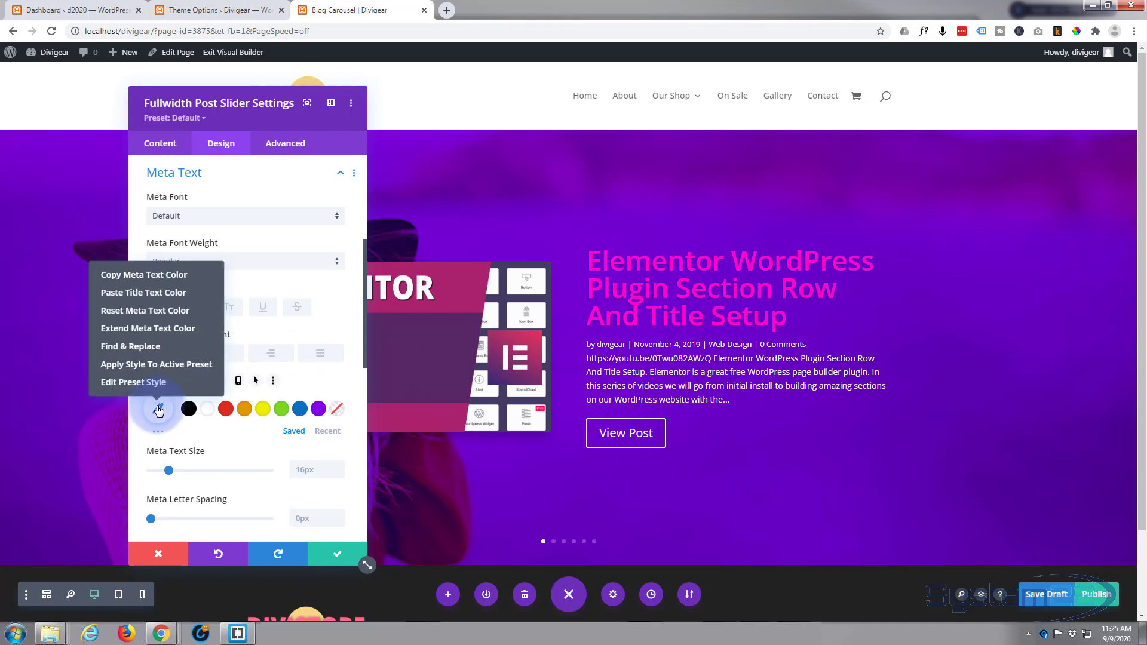
pyautogui.click(168, 293)
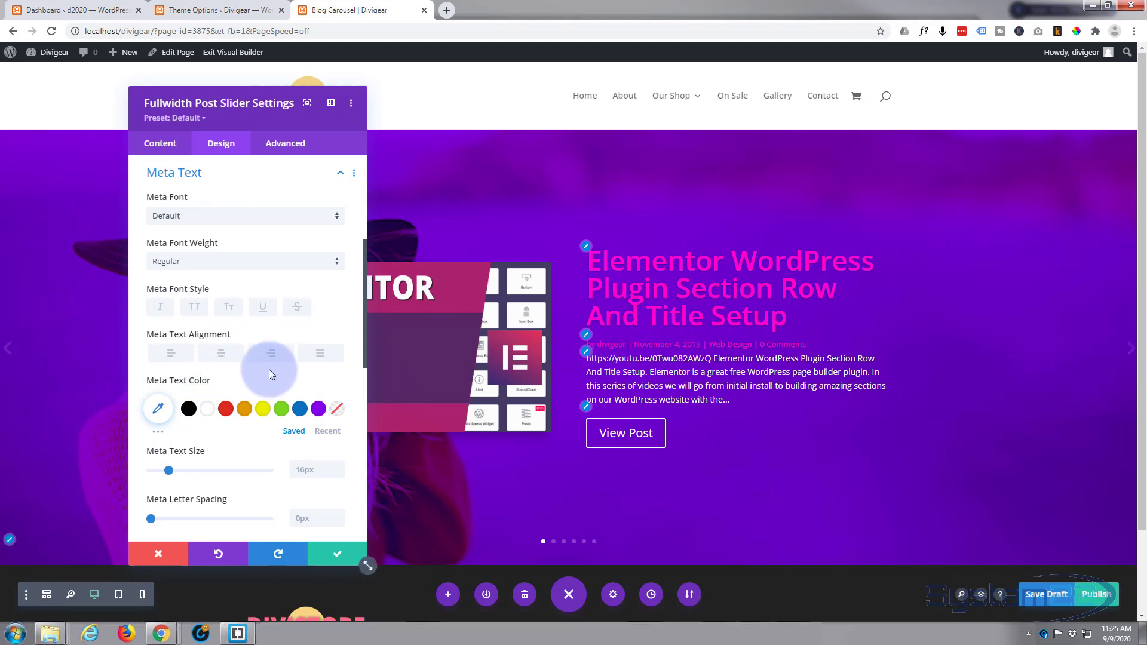
# Enable custom styles for the slider's button and paste the copied title text color as its background
pyautogui.scroll(-6, 236, 360)
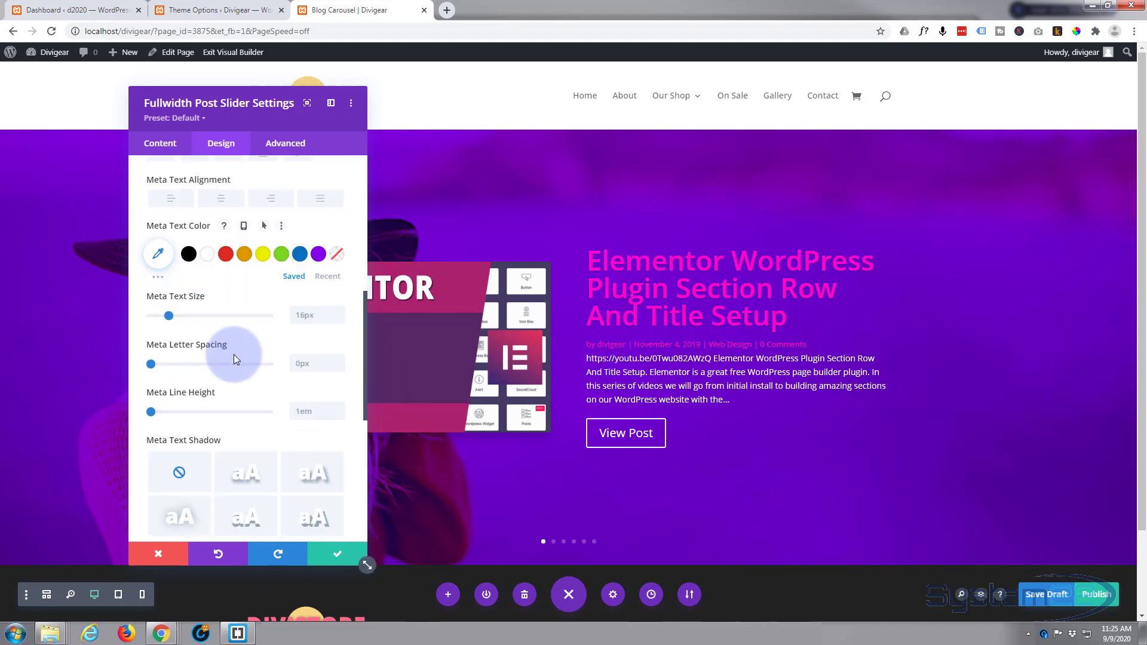
pyautogui.scroll(-1, 236, 358)
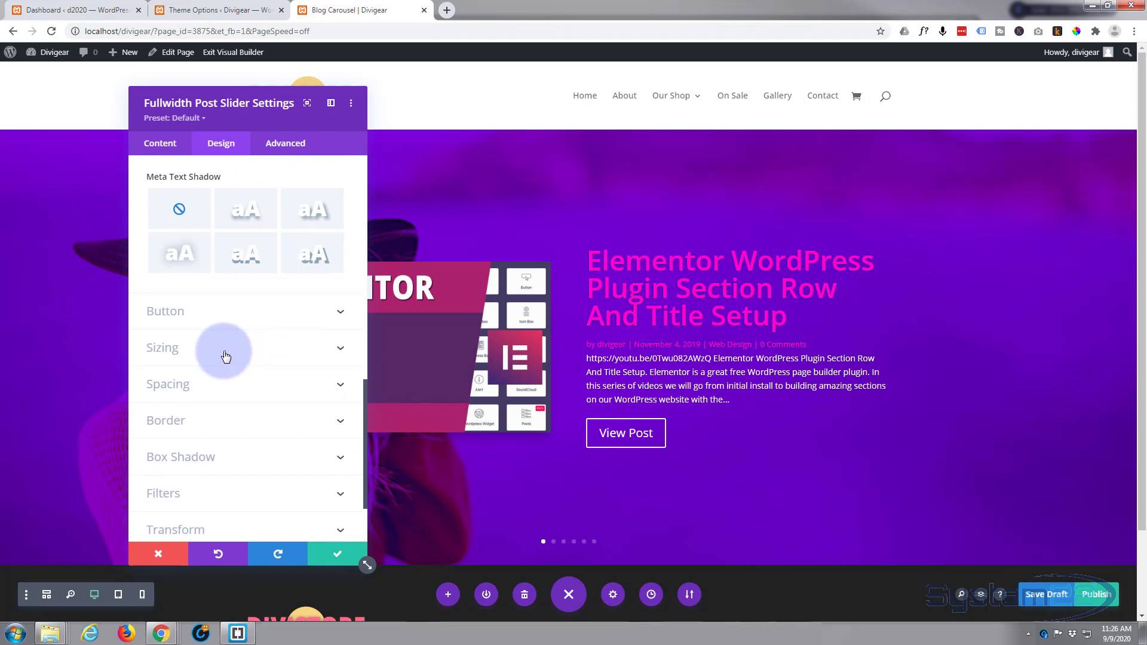
pyautogui.click(241, 313)
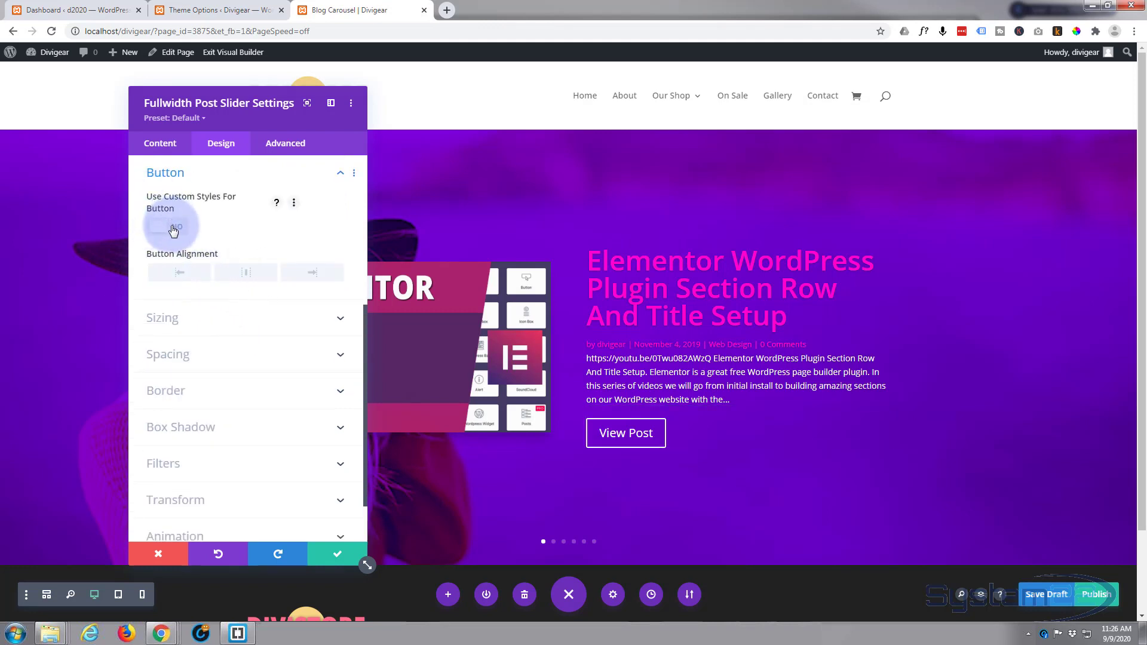
pyautogui.click(173, 228)
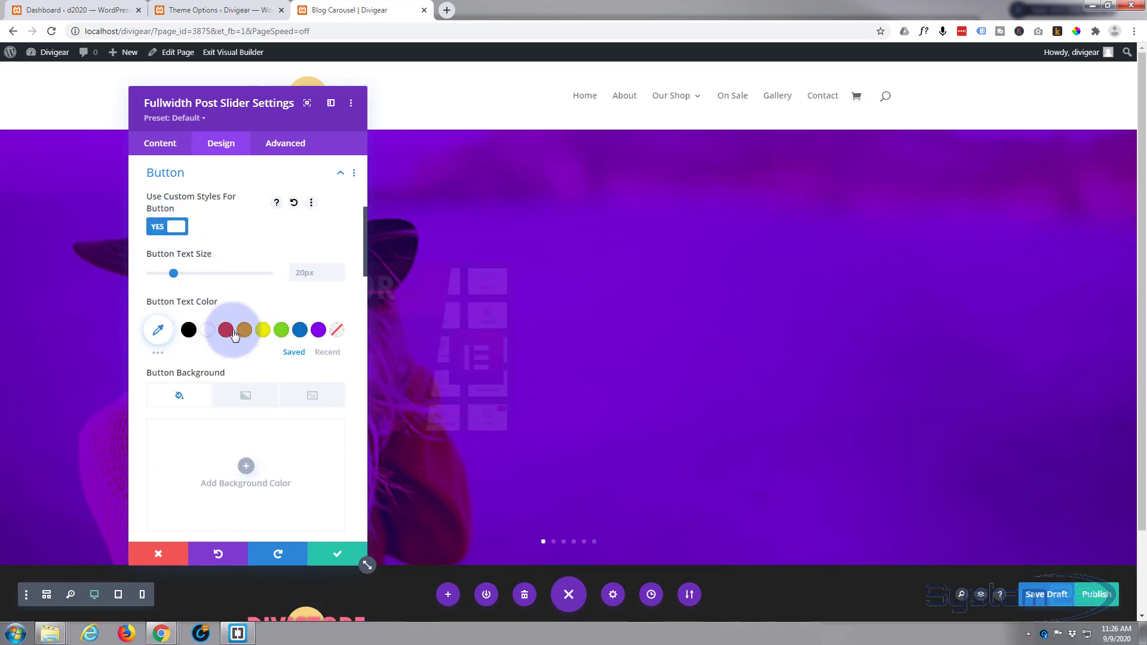
pyautogui.scroll(-4, 233, 332)
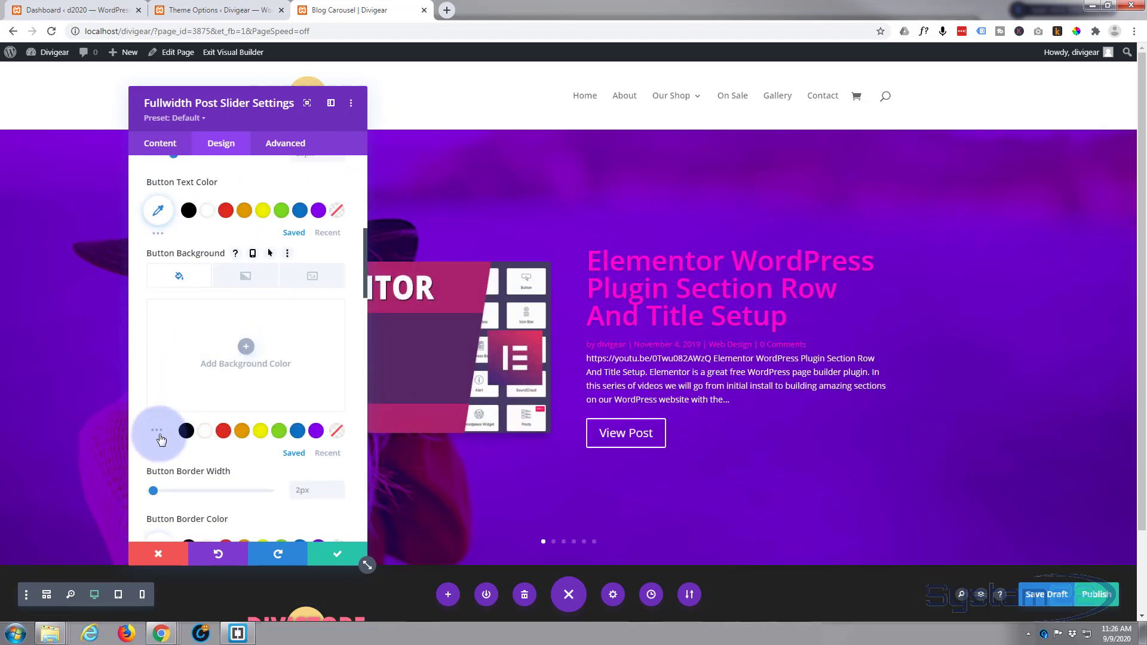
pyautogui.click(315, 430)
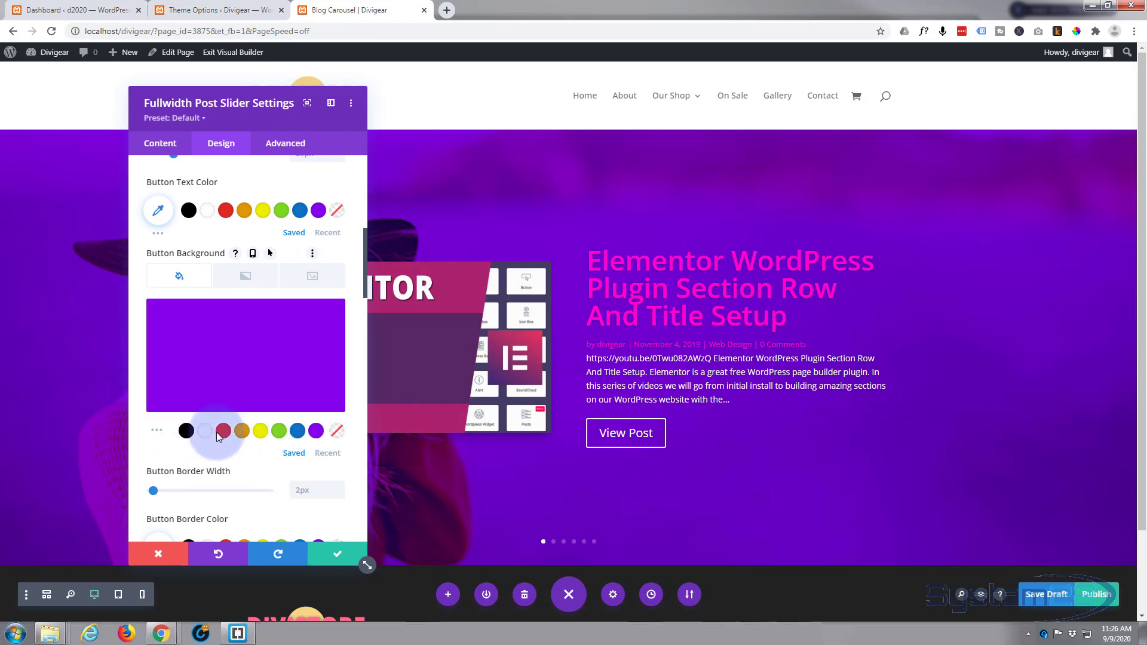
pyautogui.rightClick(183, 375)
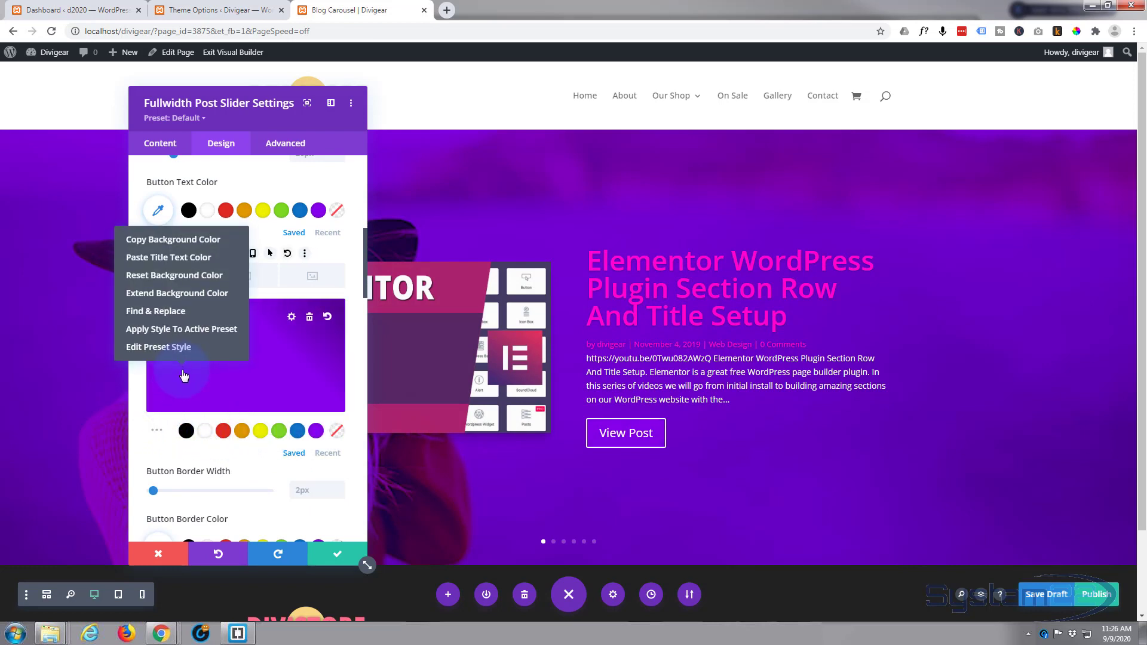
pyautogui.click(167, 263)
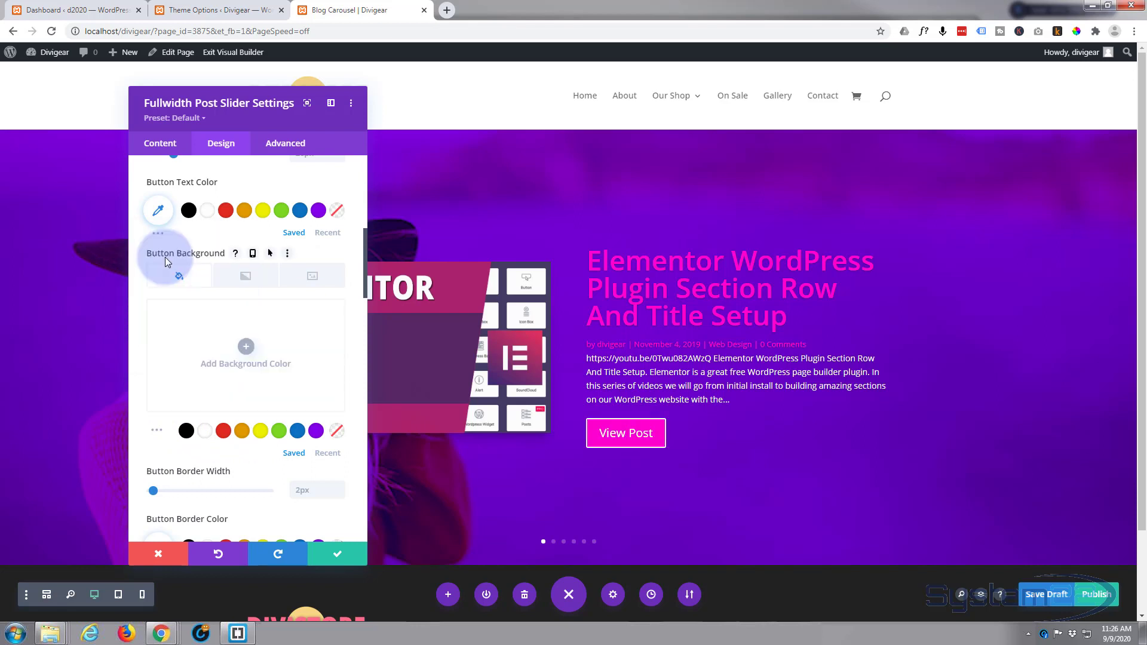
# Paste the copied title text color onto the slider button's border color
pyautogui.scroll(-3, 237, 394)
pyautogui.scroll(-2, 238, 392)
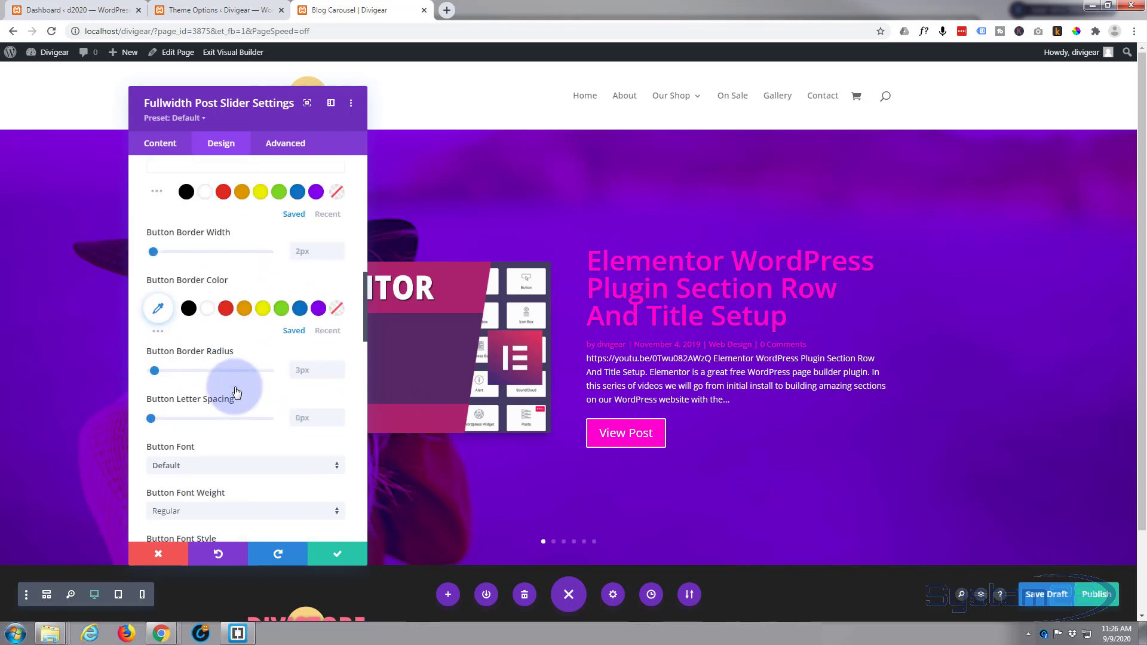
pyautogui.scroll(-1, 235, 388)
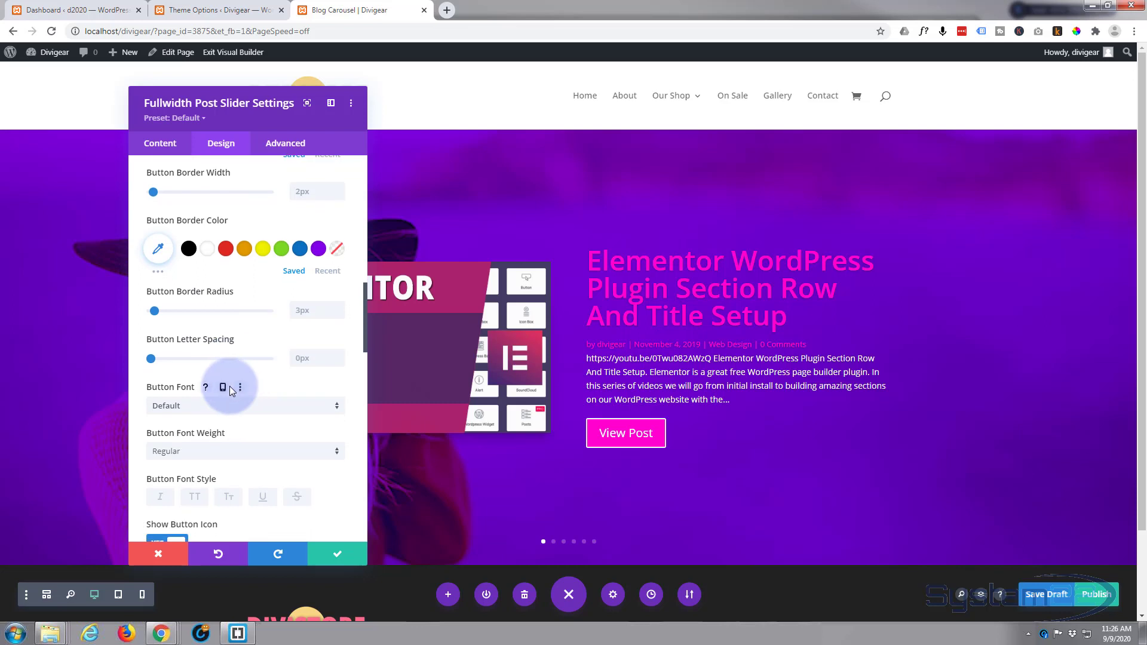
pyautogui.rightClick(151, 228)
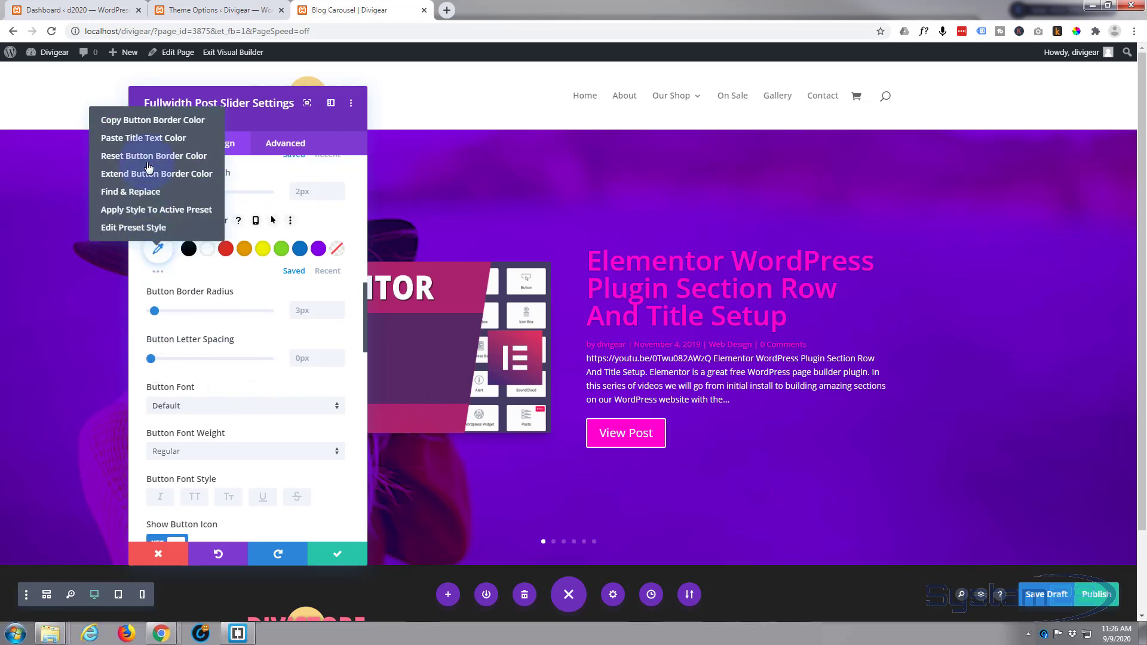
pyautogui.click(141, 139)
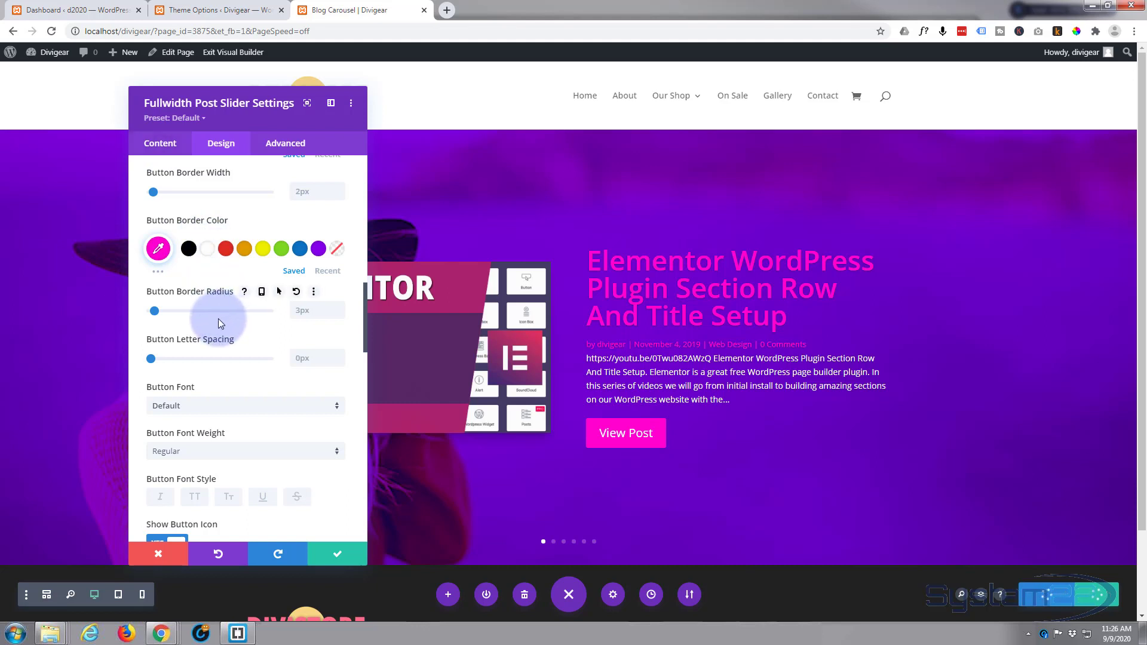
pyautogui.scroll(-2, 218, 317)
pyautogui.scroll(-1, 217, 317)
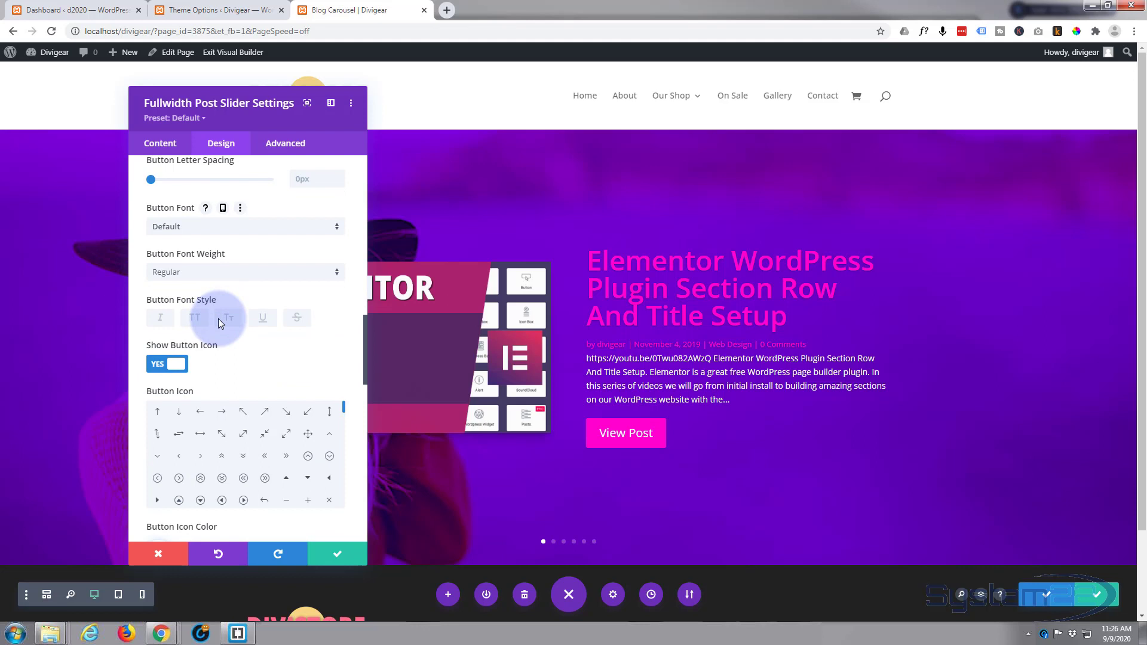
# Look through the slider button's icon options and restore showing the icon only on hover
pyautogui.scroll(-1, 217, 318)
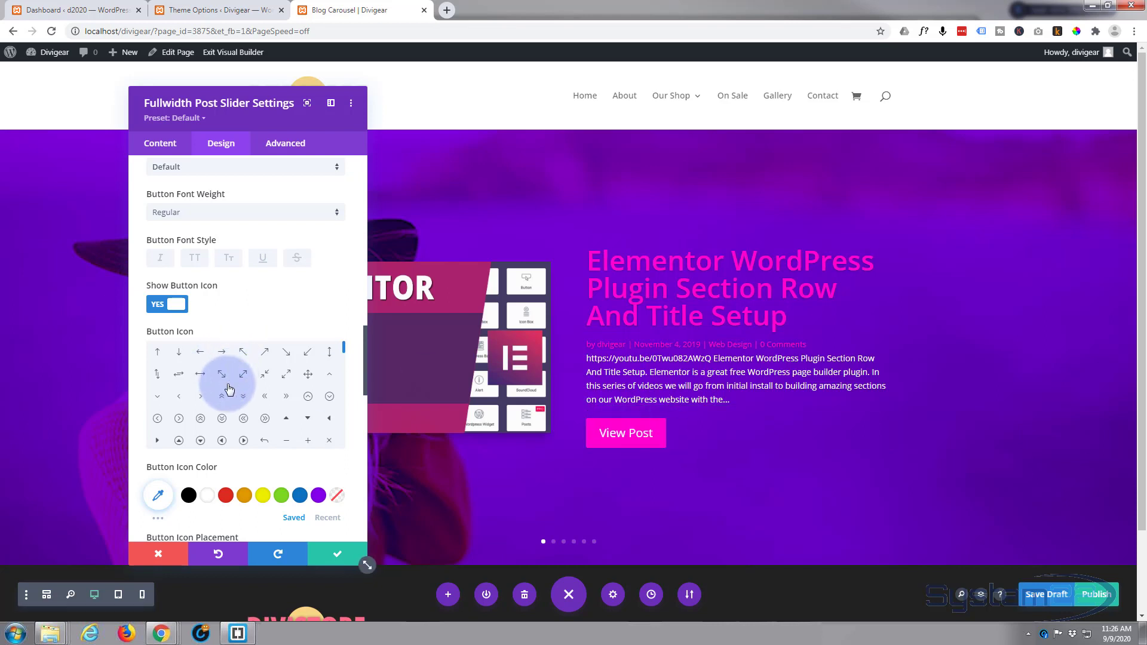
pyautogui.scroll(-8, 226, 387)
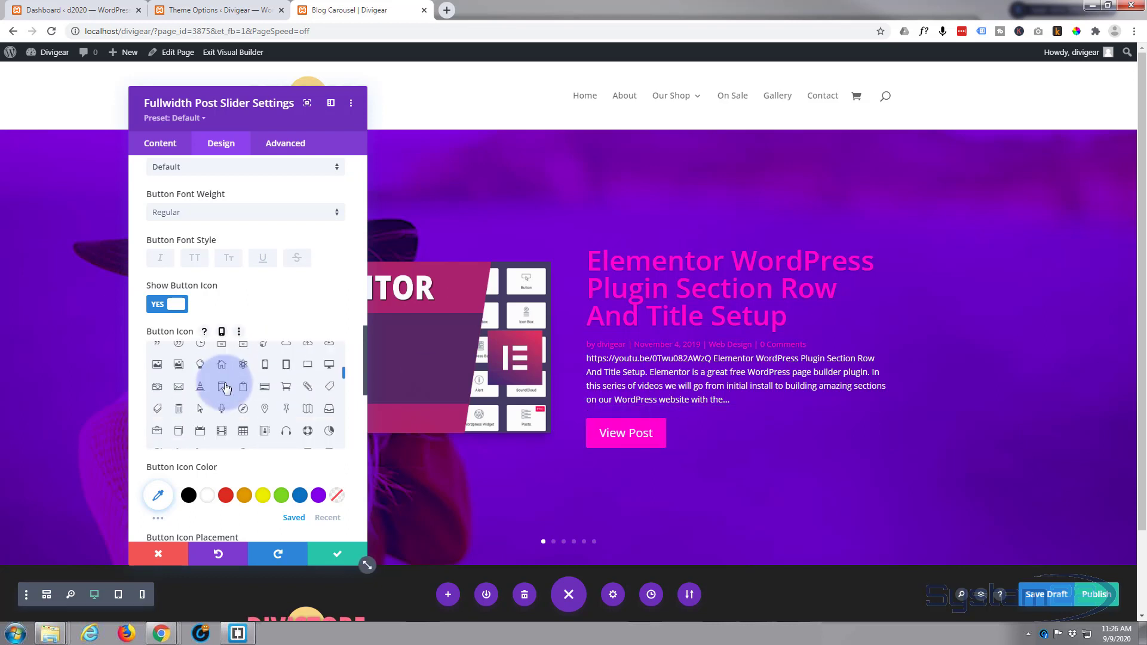
pyautogui.scroll(5, 225, 387)
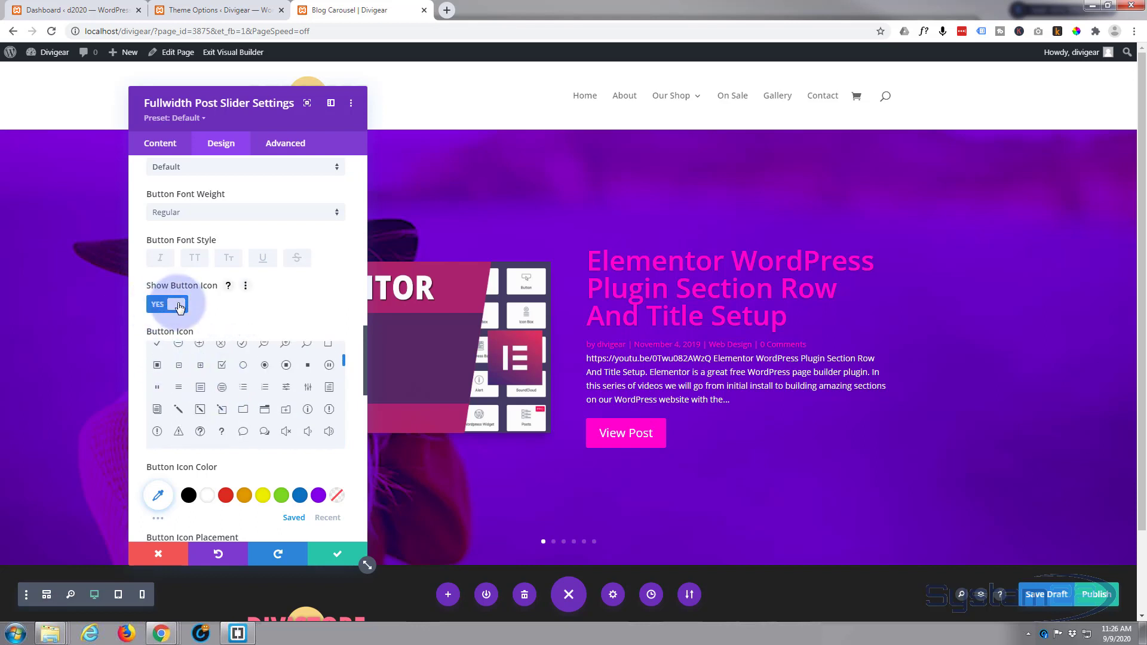
pyautogui.scroll(-2, 201, 307)
pyautogui.scroll(-2, 201, 307)
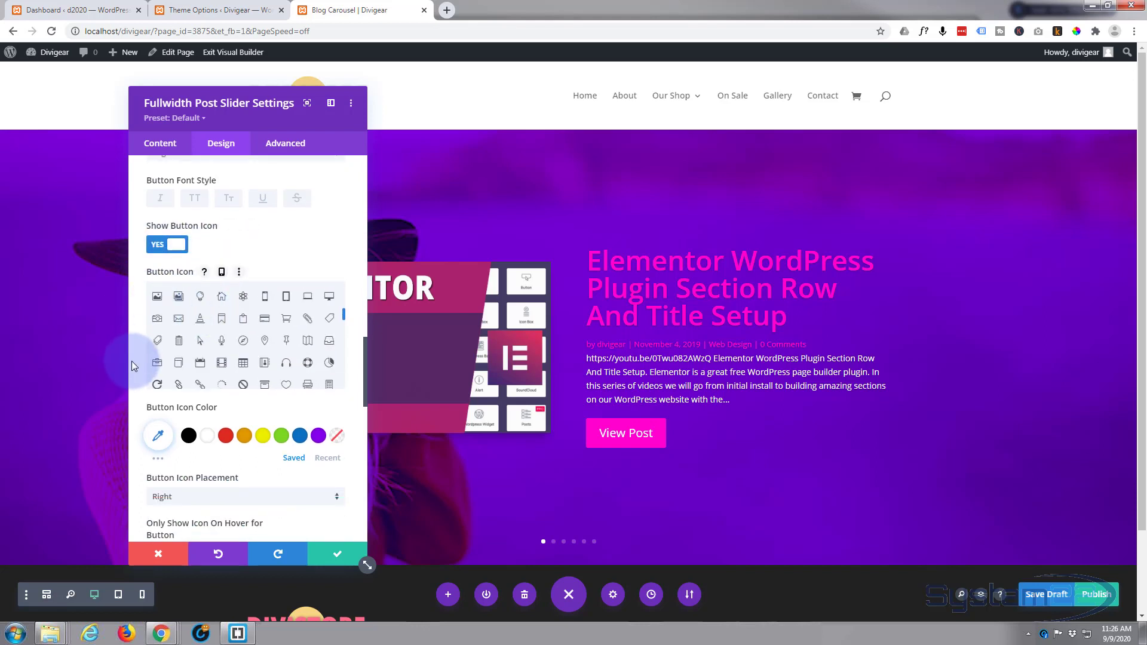
pyautogui.scroll(-1, 134, 360)
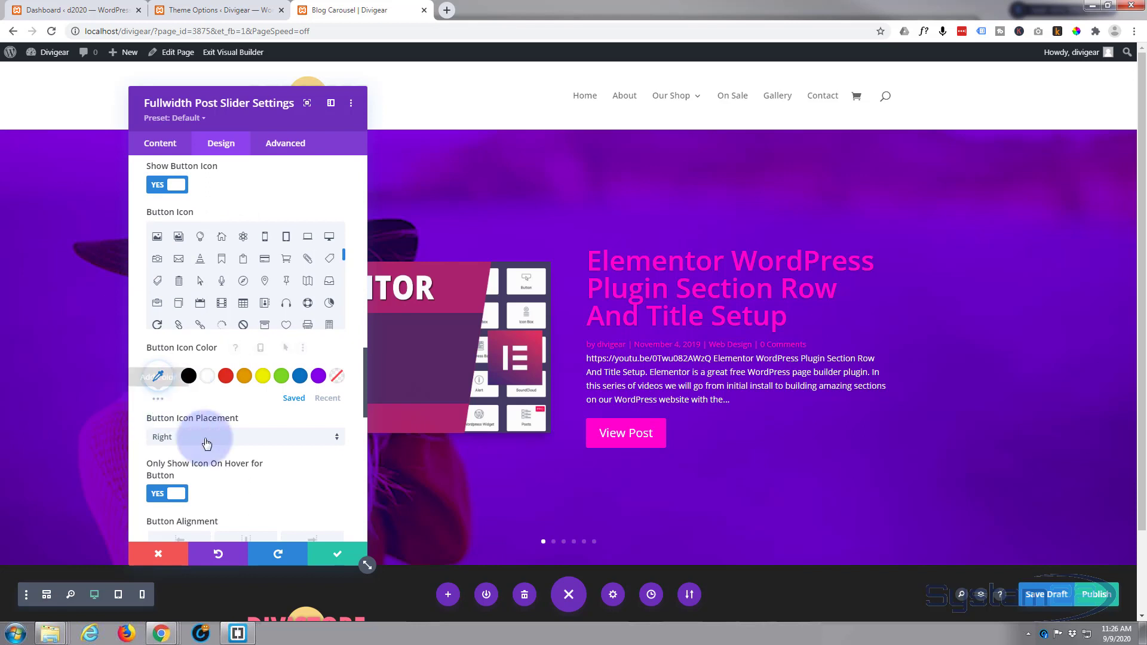
pyautogui.scroll(-1, 284, 457)
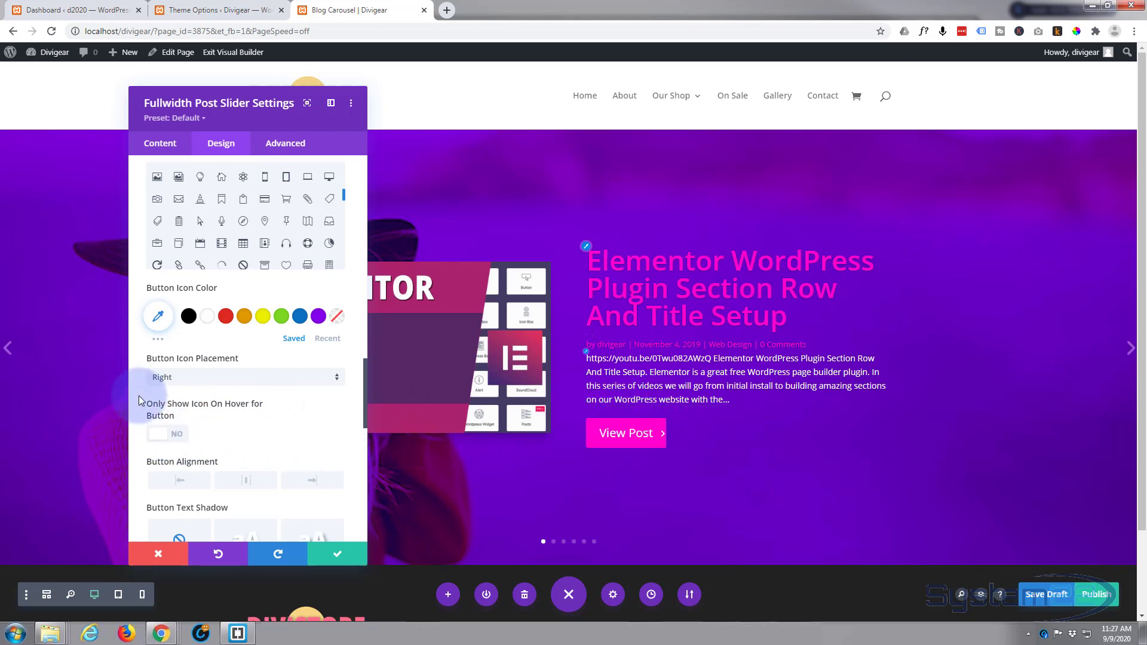
pyautogui.click(156, 435)
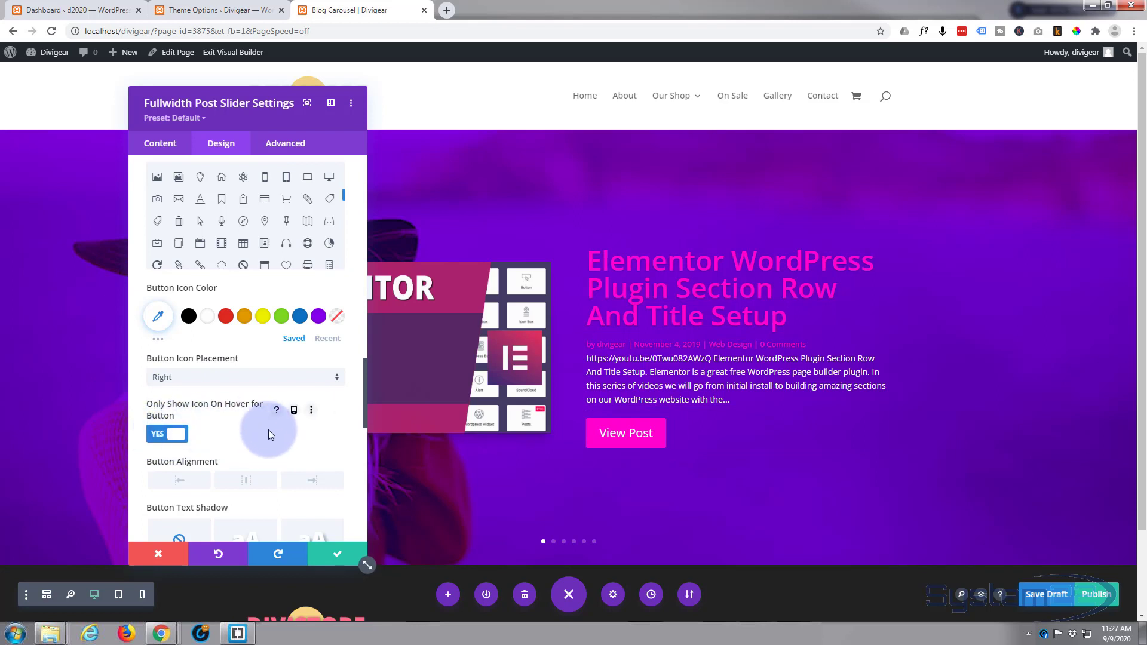
# Try right alignment for the slider's button and set its alignment to left
pyautogui.scroll(-2, 268, 429)
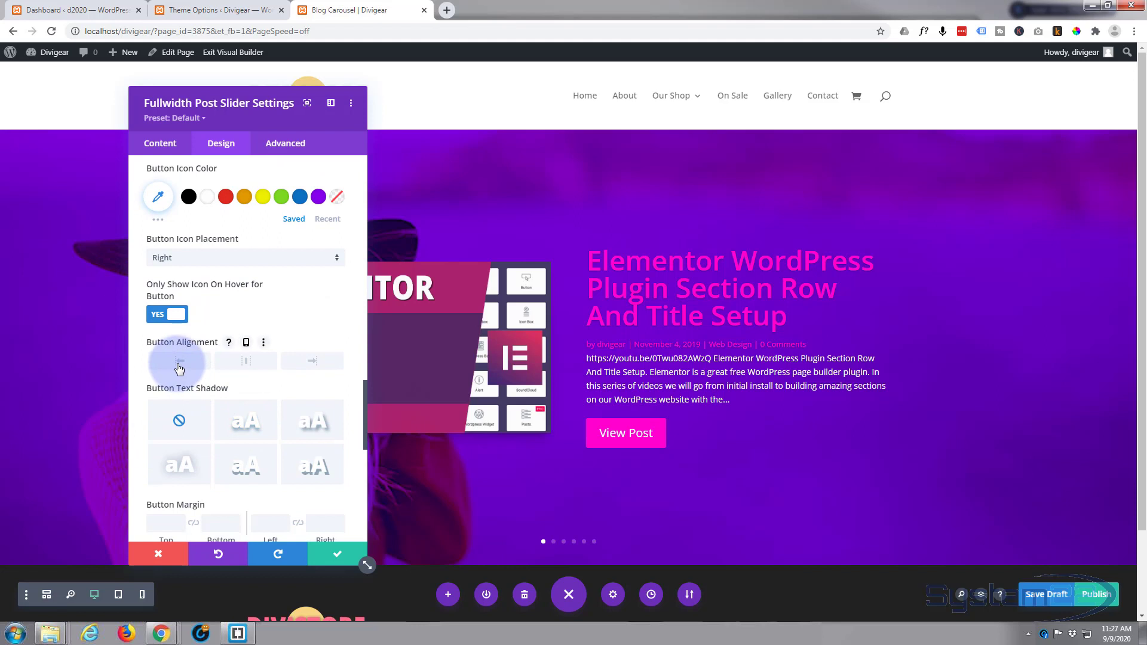
pyautogui.click(179, 362)
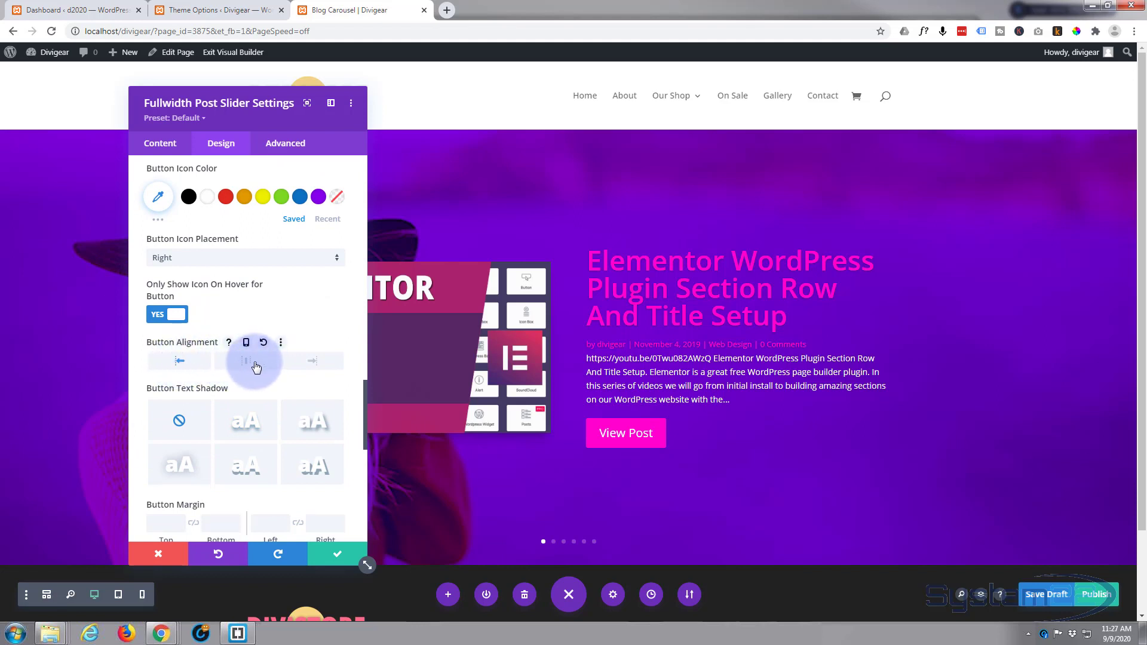
pyautogui.click(305, 363)
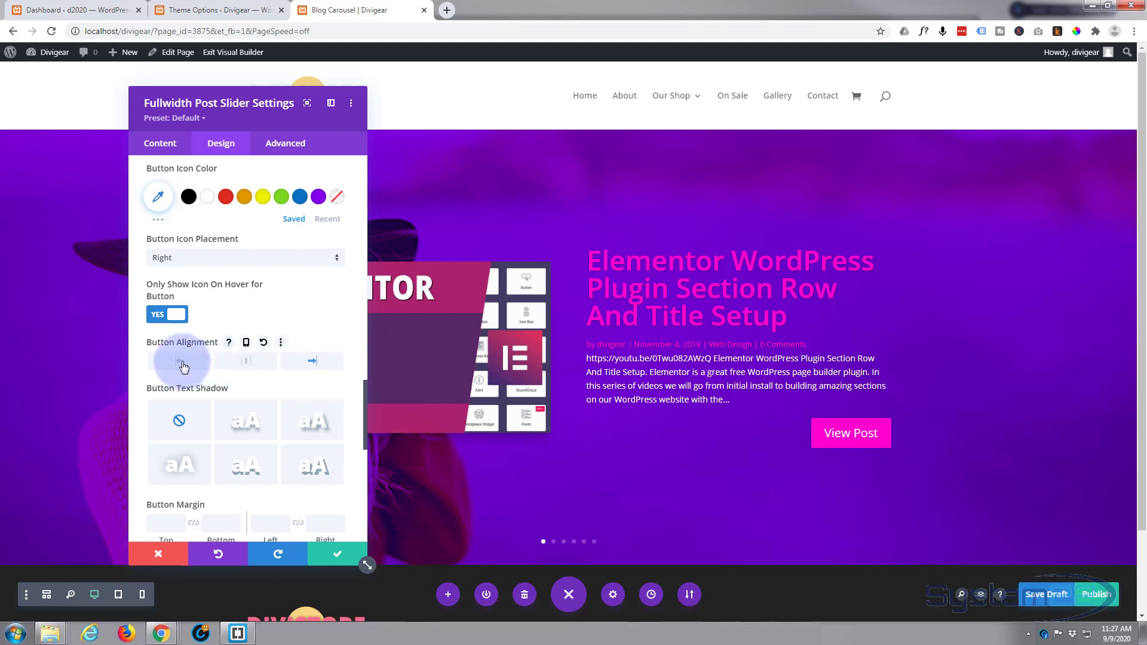
pyautogui.click(182, 365)
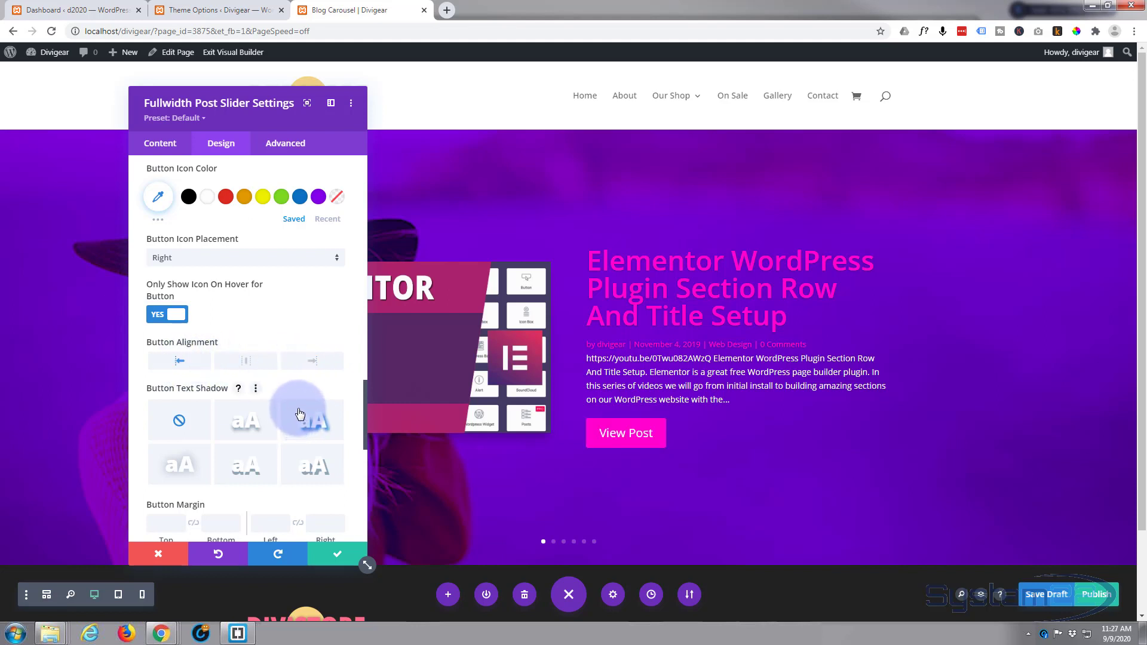
# Give the slider's button the first text shadow preset and the box shadow preset that falls below the button
pyautogui.click(246, 425)
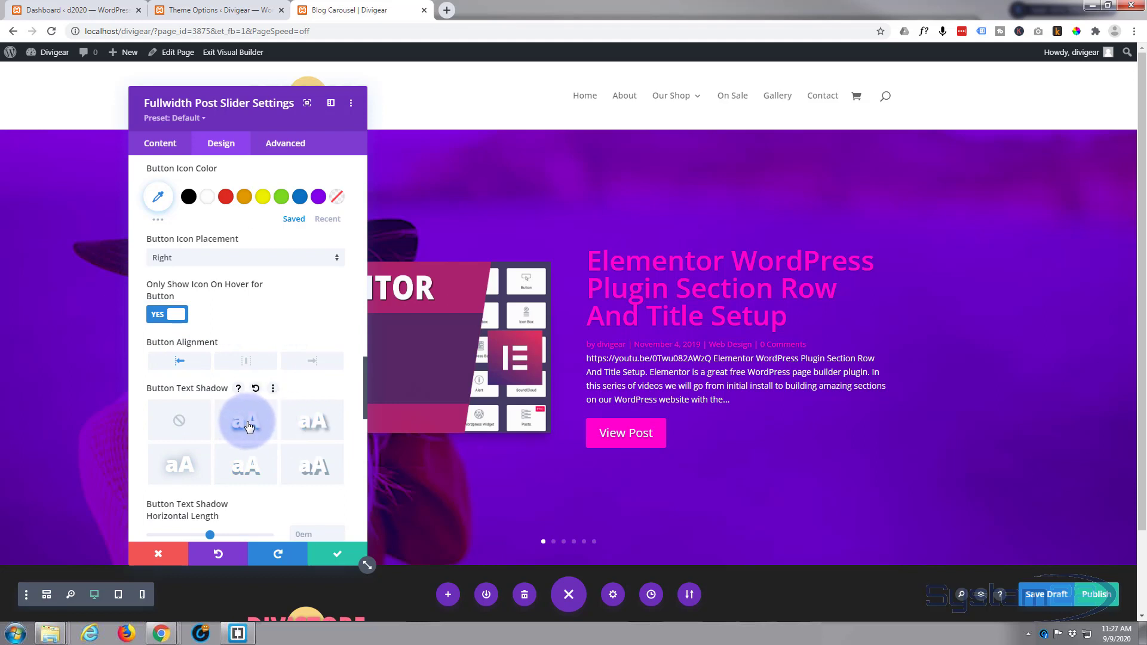
pyautogui.scroll(-7, 249, 426)
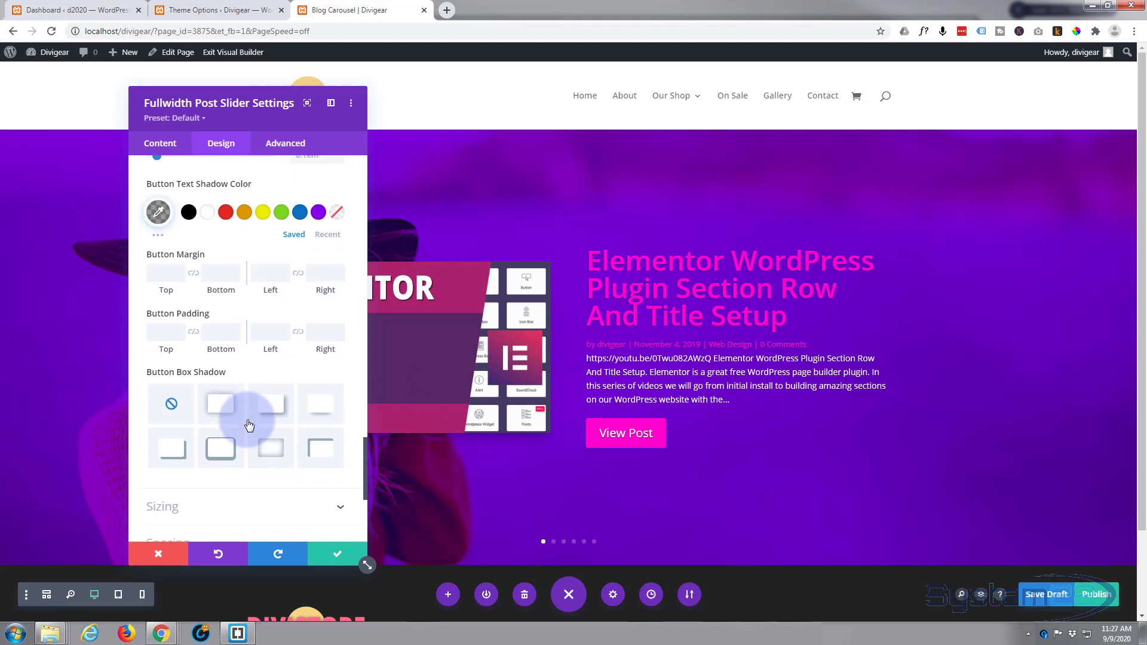
pyautogui.scroll(-1, 249, 425)
pyautogui.click(320, 367)
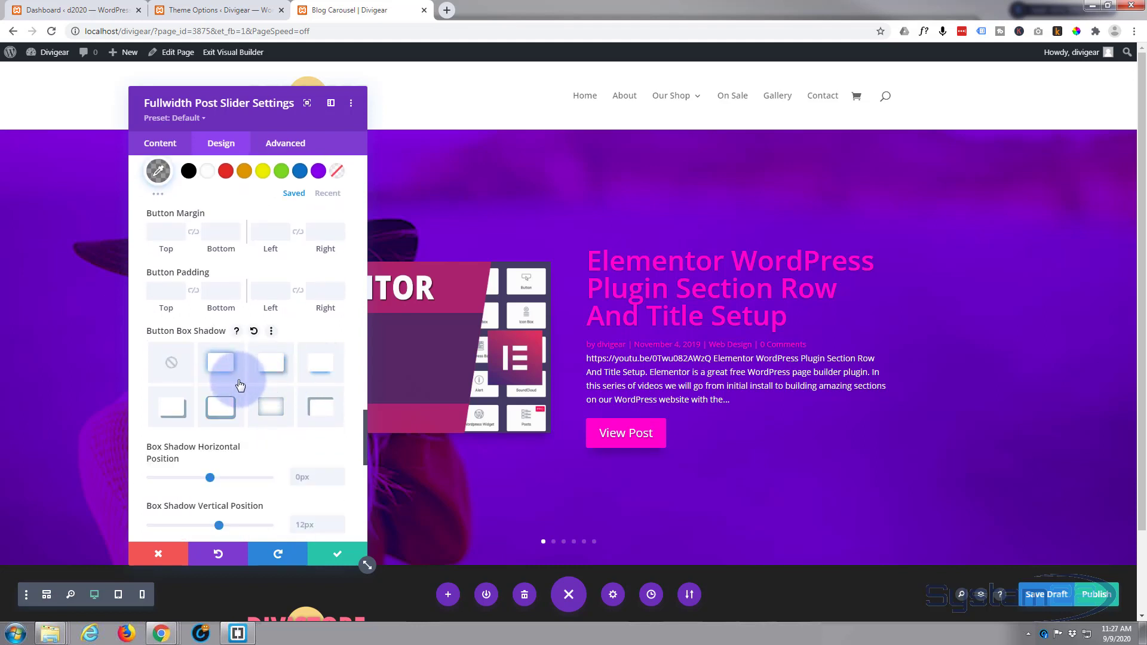
# Turn on the slider's automatic animation and set its speed to 4000 ms
pyautogui.scroll(-6, 218, 413)
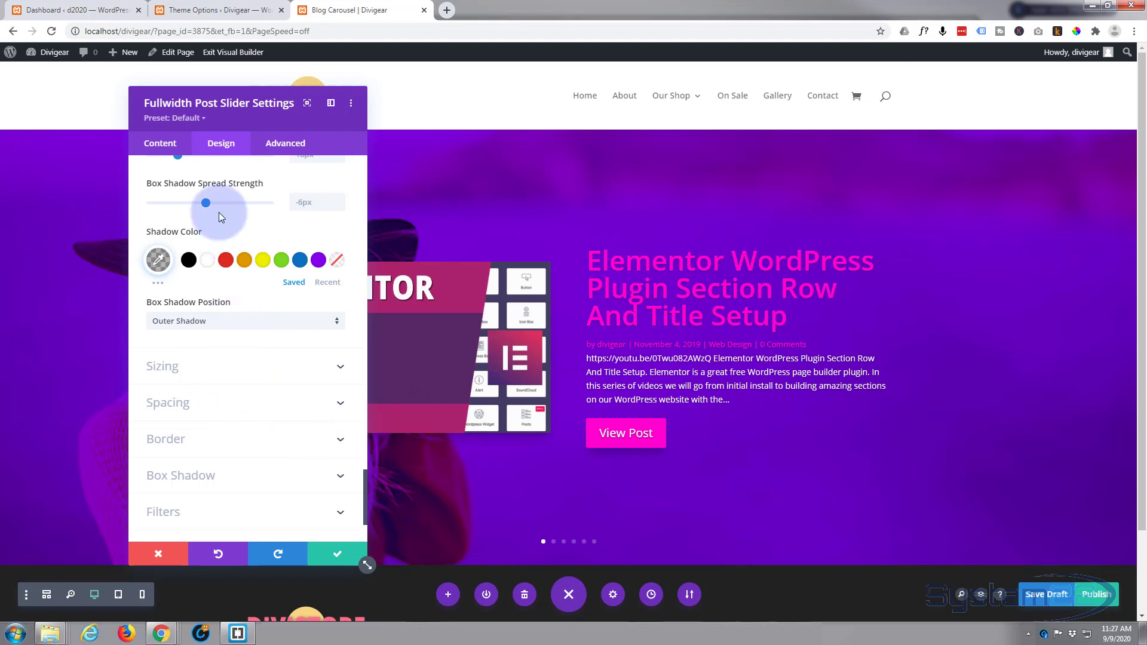
pyautogui.scroll(-2, 257, 390)
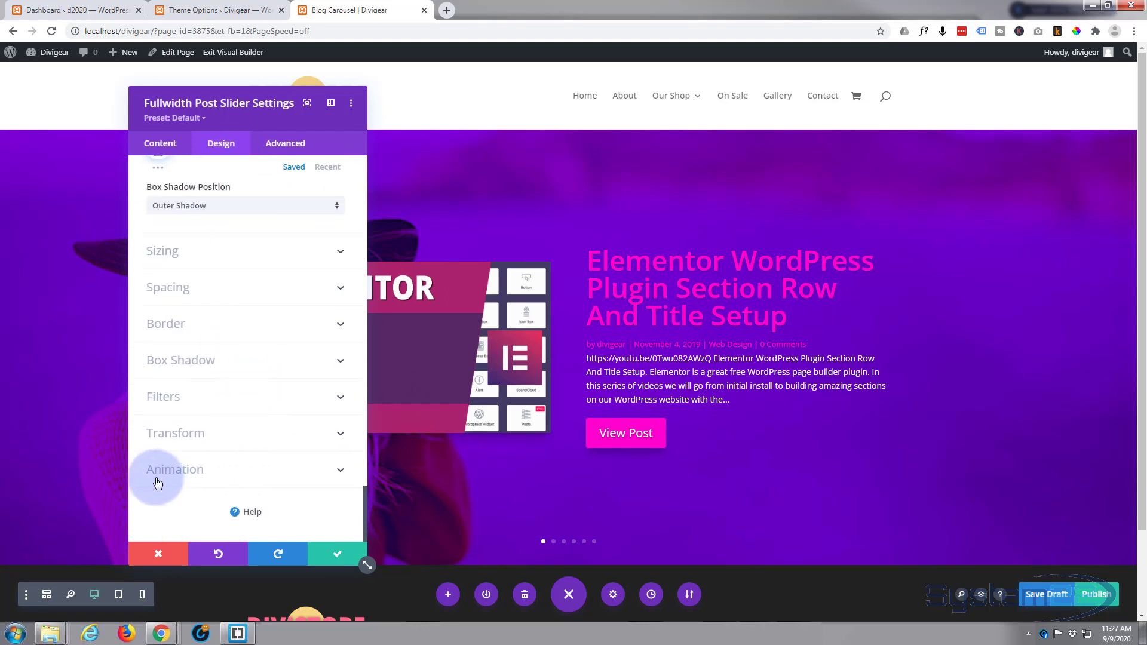
pyautogui.click(229, 470)
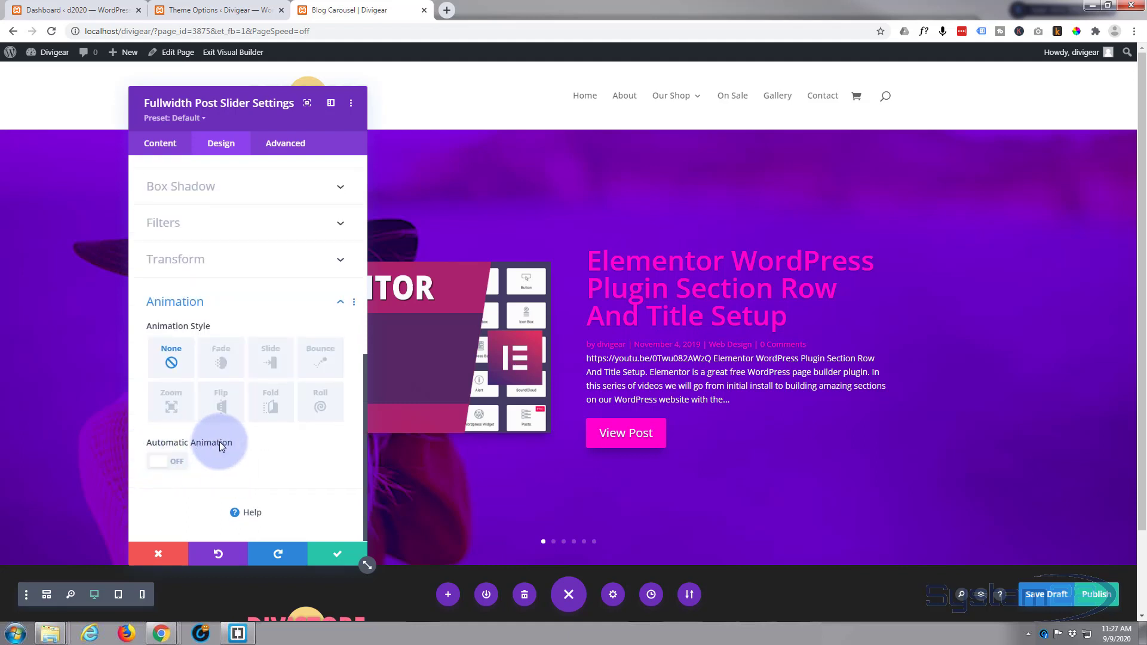
pyautogui.click(170, 462)
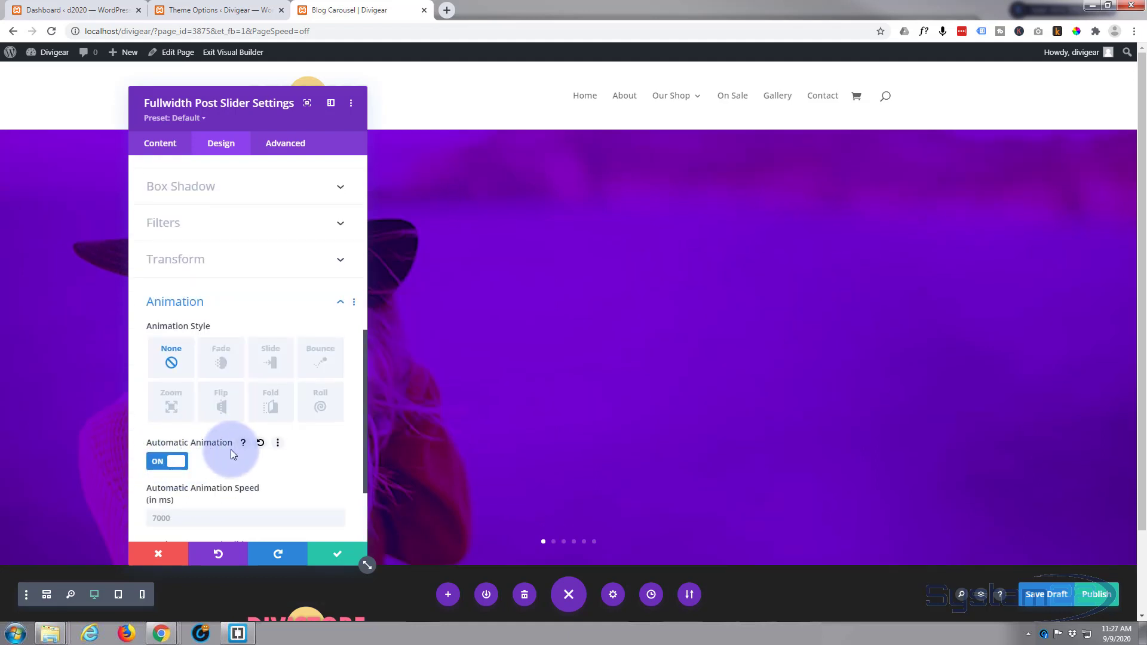
pyautogui.scroll(-2, 234, 439)
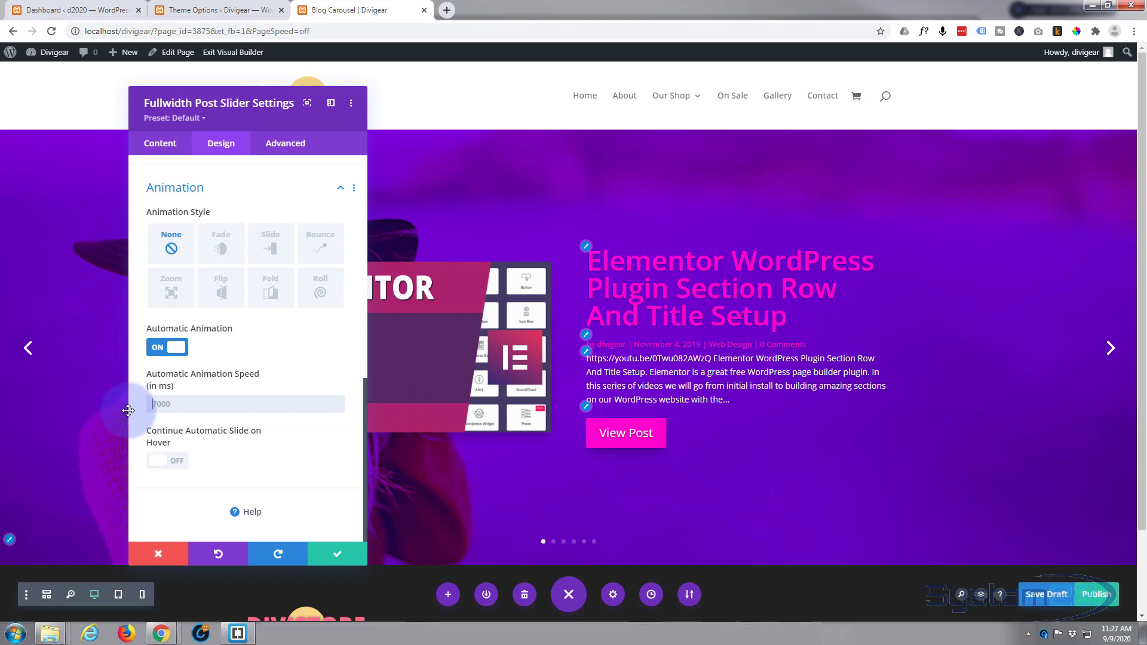
pyautogui.write('4000')
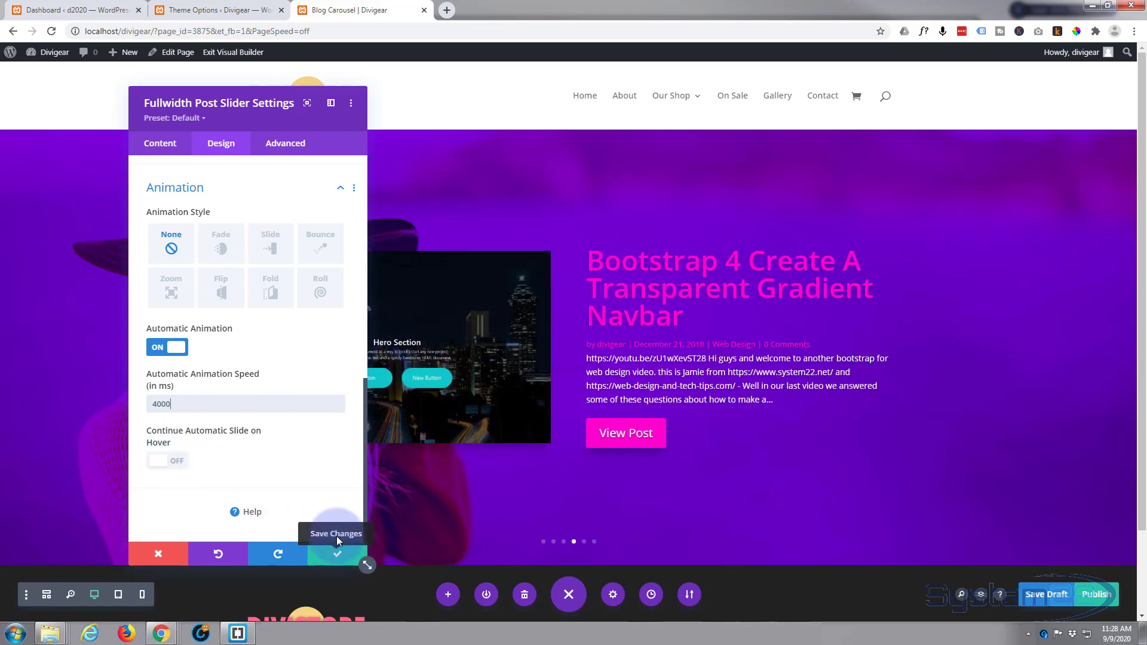
# Save the slider settings and the page draft, and exit the Visual Builder
pyautogui.click(334, 551)
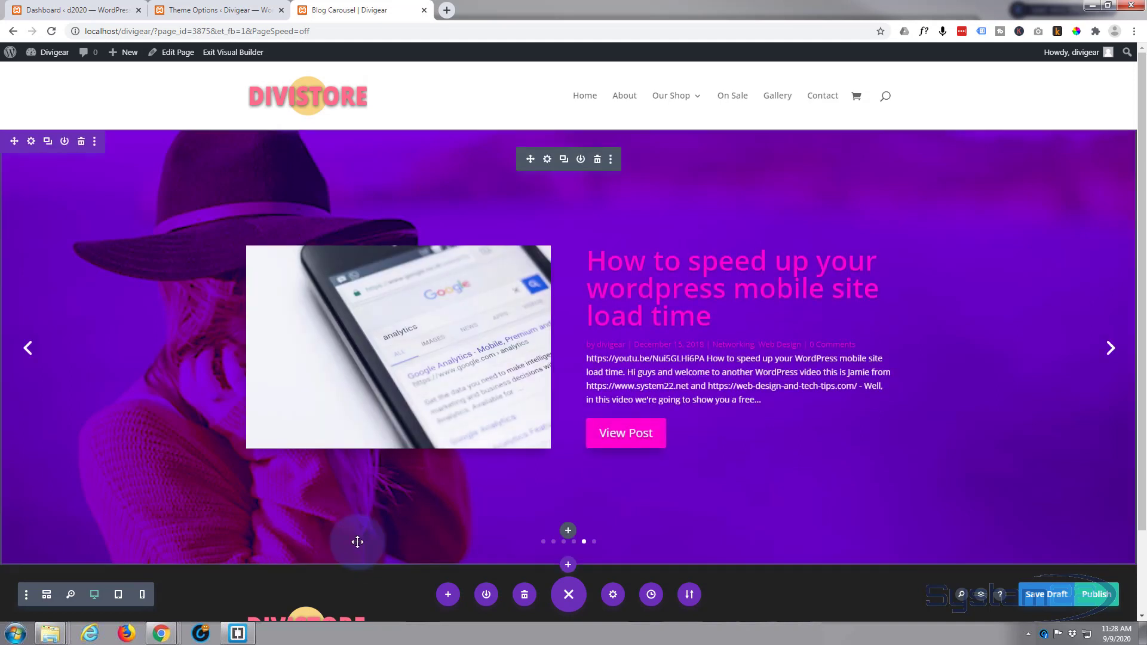
pyautogui.click(1044, 593)
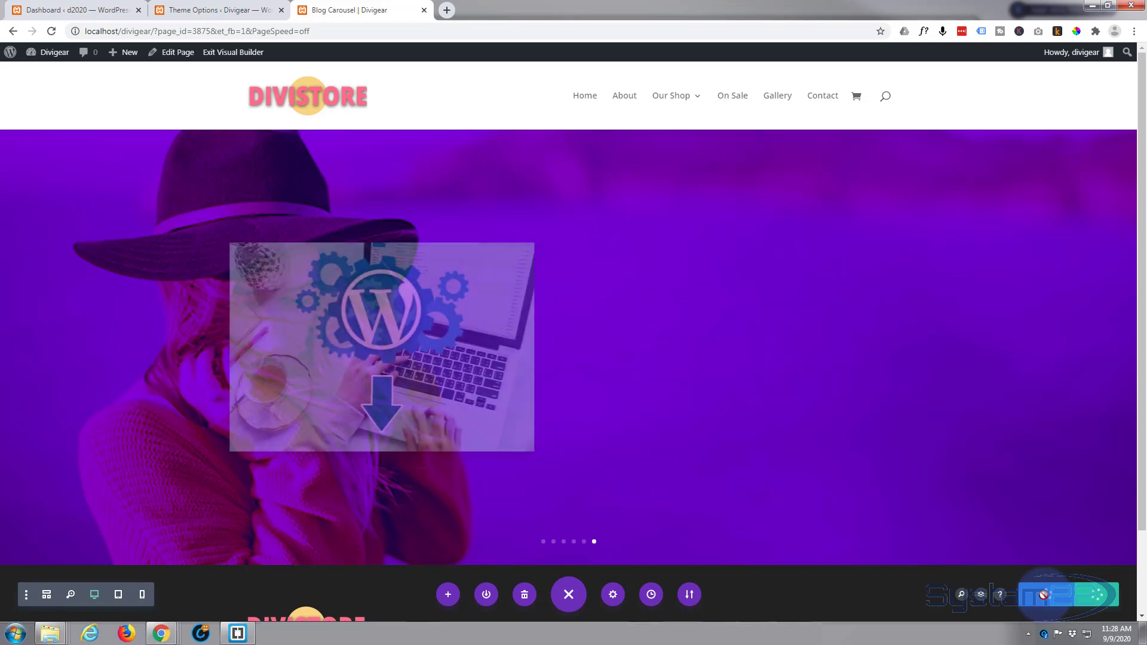
pyautogui.click(242, 52)
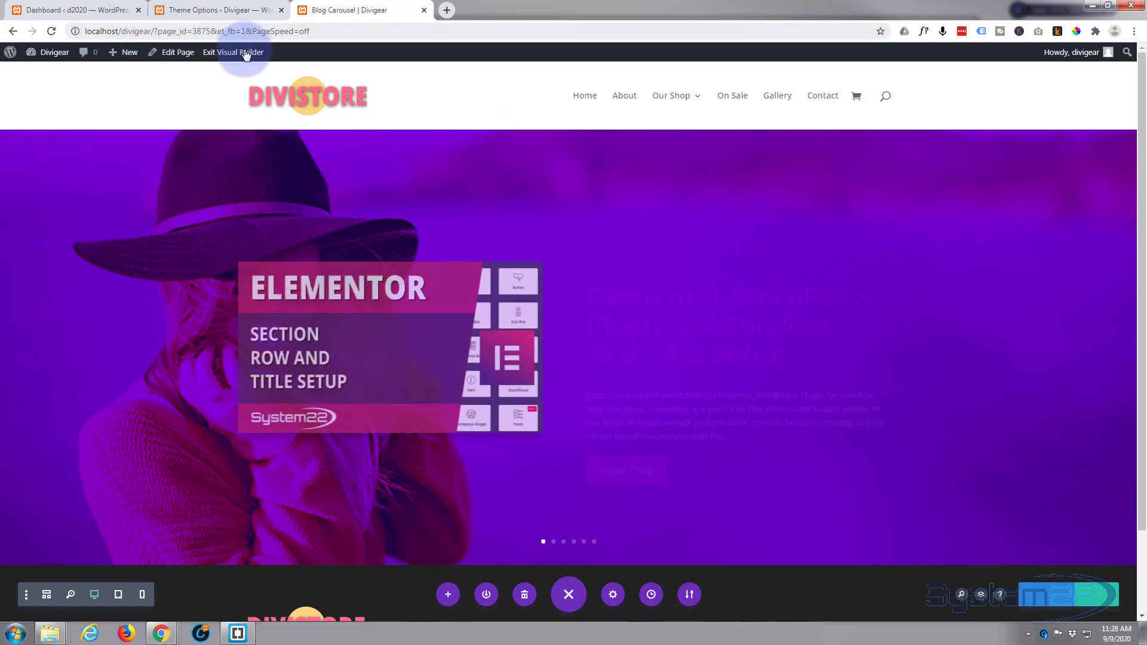